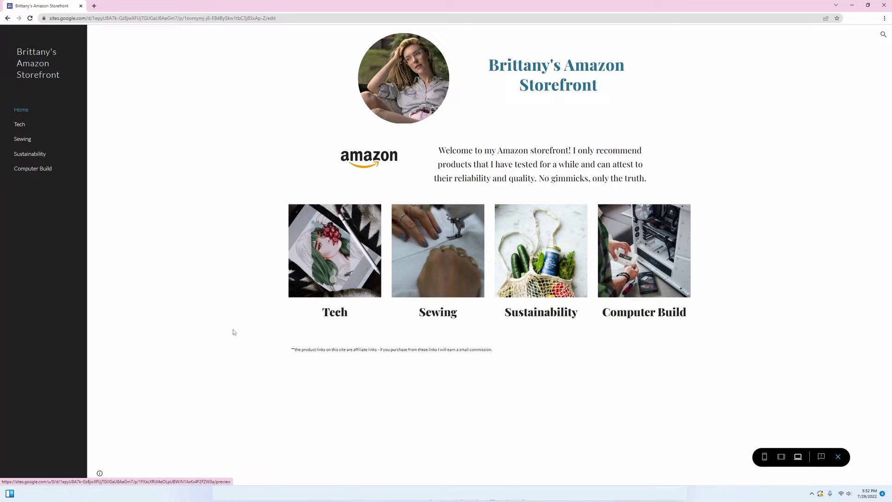
On the published site, open the Tech page and the Drawing Tablet's Amazon link, then close it.
{"action": "left_click", "coordinate": [332, 256]}
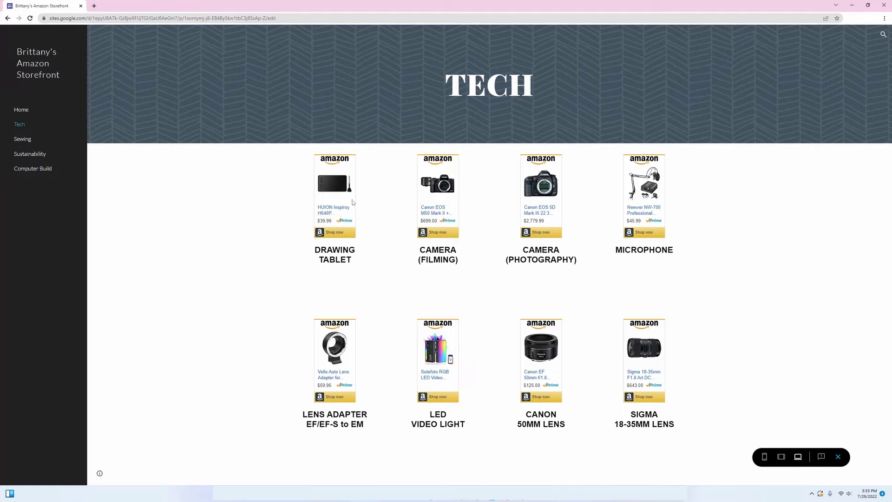
{"action": "left_click", "coordinate": [329, 187]}
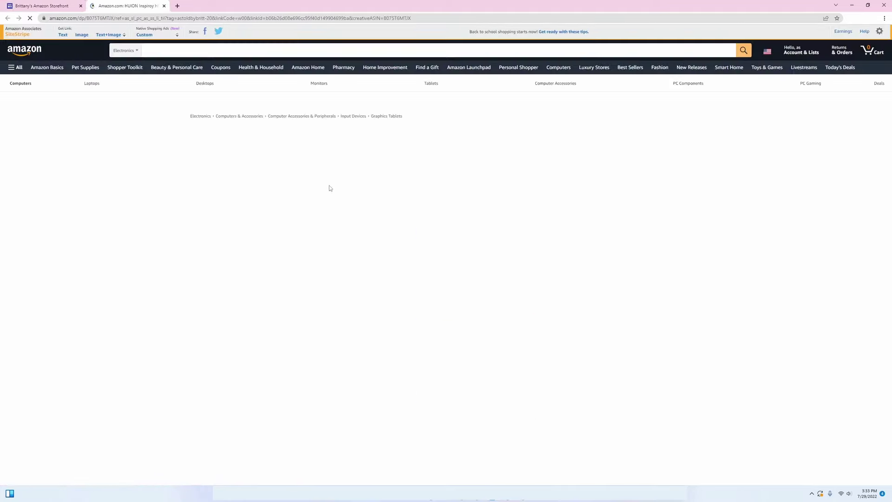
{"action": "left_click", "coordinate": [164, 6]}
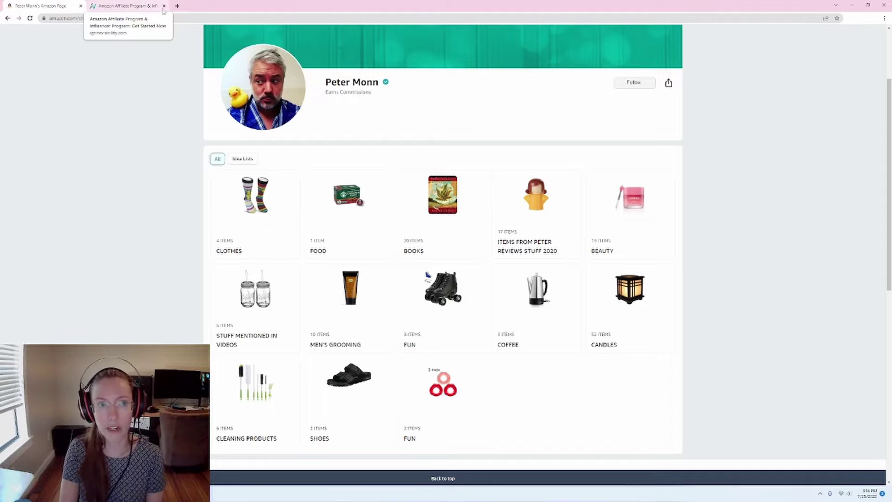
Close the affiliate tab and, in a new tab, bring up Google's full product list via More from Google.
{"action": "left_click", "coordinate": [164, 6]}
{"action": "left_click", "coordinate": [94, 6]}
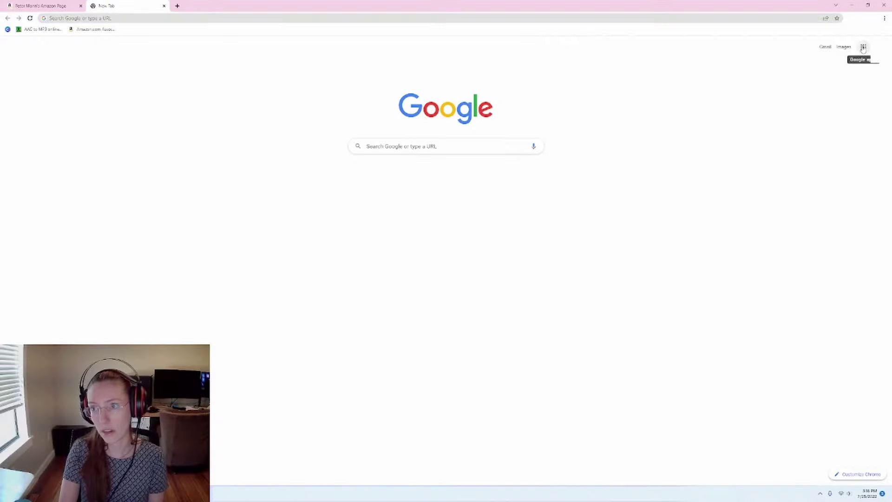
{"action": "left_click", "coordinate": [863, 47]}
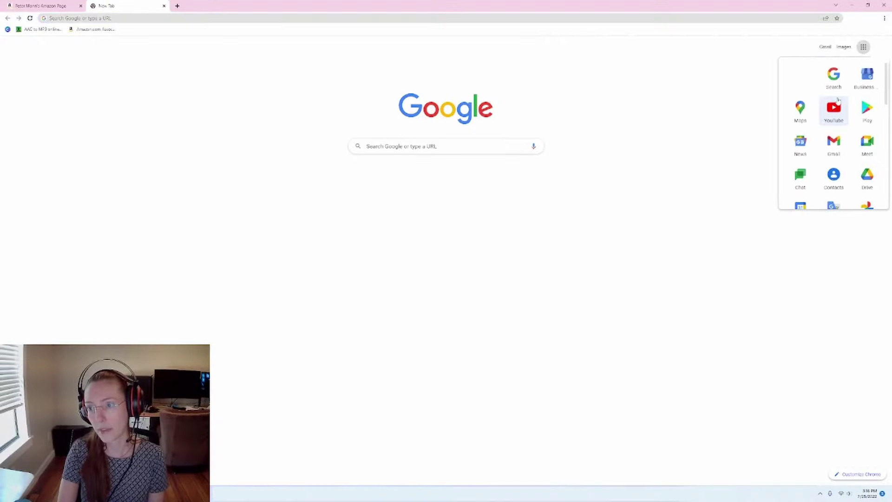
{"action": "scroll", "coordinate": [836, 104], "scroll_direction": "down", "scroll_amount": 1}
{"action": "scroll", "coordinate": [839, 100], "scroll_direction": "down", "scroll_amount": 5}
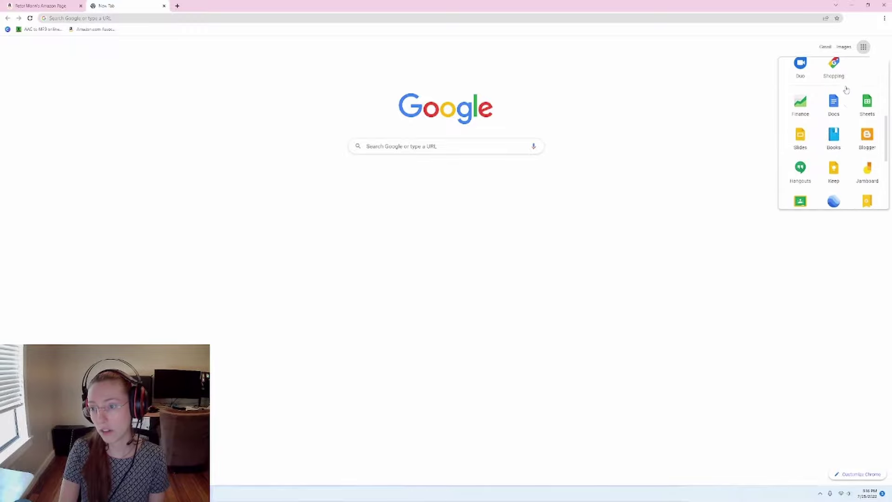
{"action": "scroll", "coordinate": [837, 97], "scroll_direction": "down", "scroll_amount": 3}
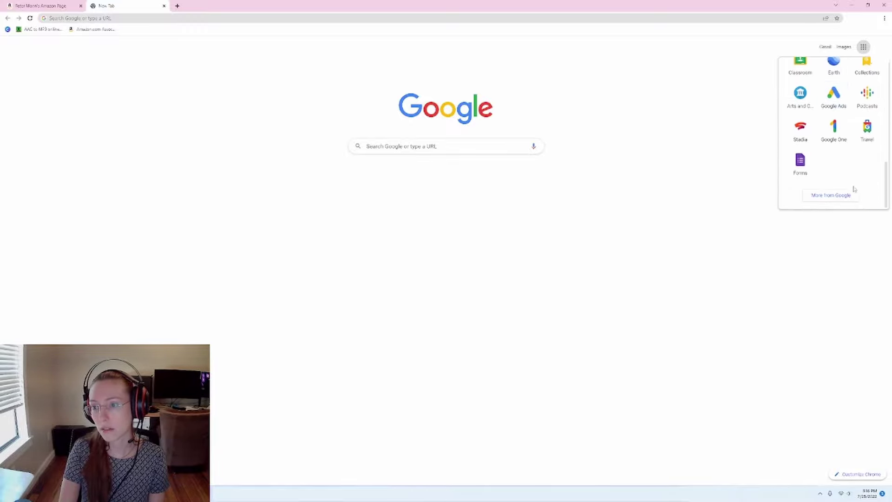
{"action": "left_click", "coordinate": [817, 198]}
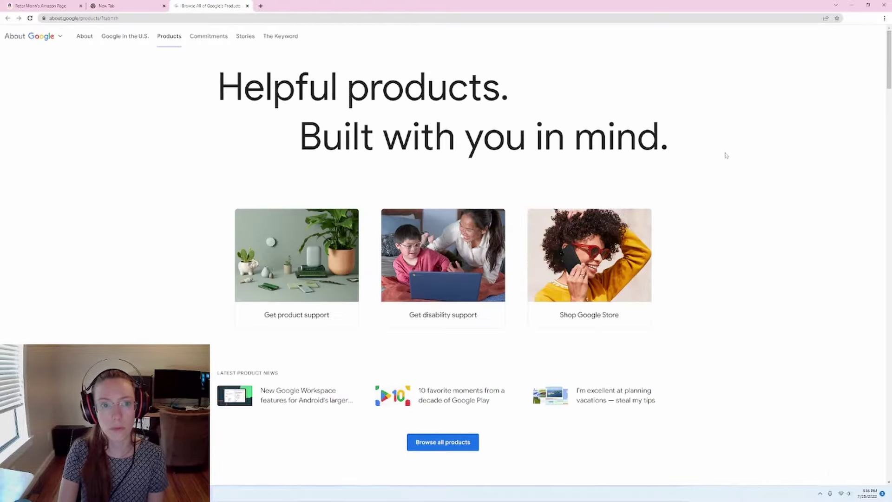
{"action": "scroll", "coordinate": [728, 173], "scroll_direction": "down", "scroll_amount": 4}
{"action": "scroll", "coordinate": [731, 160], "scroll_direction": "down", "scroll_amount": 11}
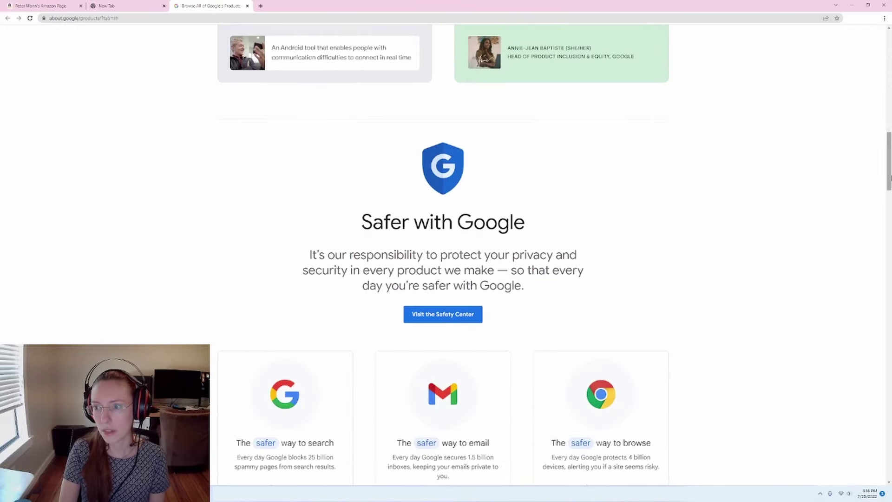
{"action": "left_click_drag", "start_coordinate": [888, 175], "coordinate": [889, 409]}
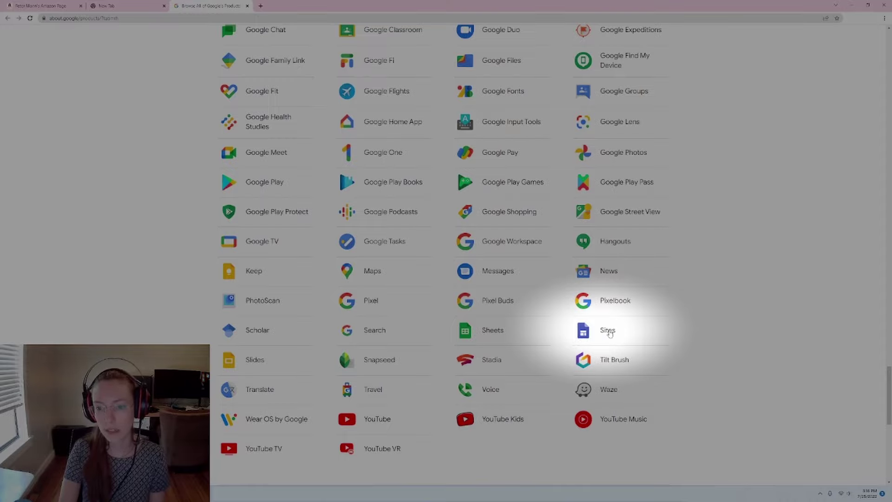
Choose Sites from Google's product list.
{"action": "left_click", "coordinate": [609, 331]}
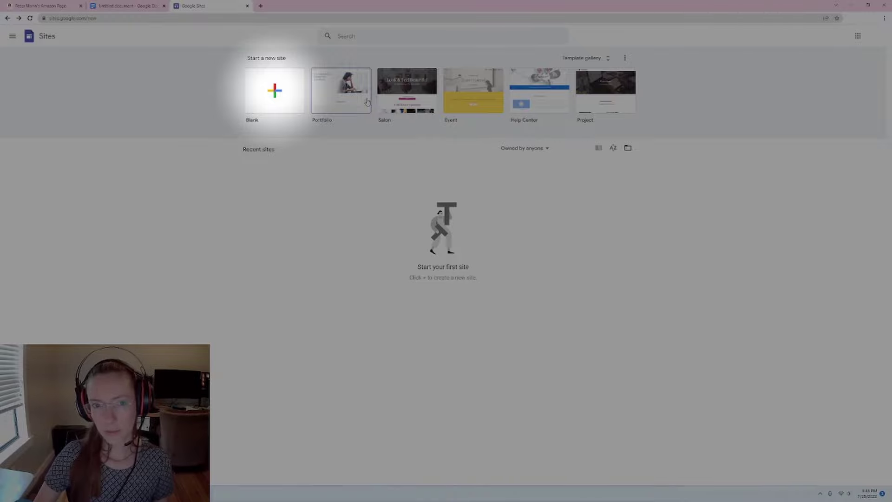
Create a blank site and name it with the owner's name followed by 'Amazon Storefront'.
{"action": "left_click", "coordinate": [272, 91]}
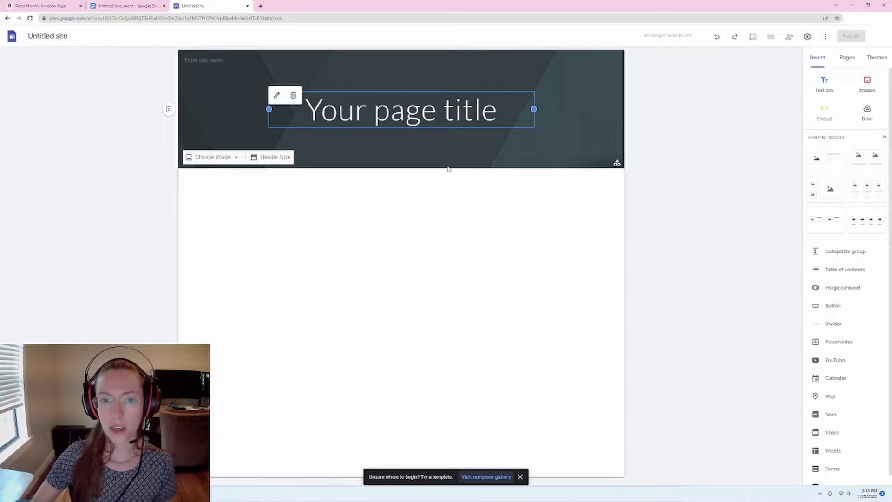
{"action": "left_click", "coordinate": [65, 36]}
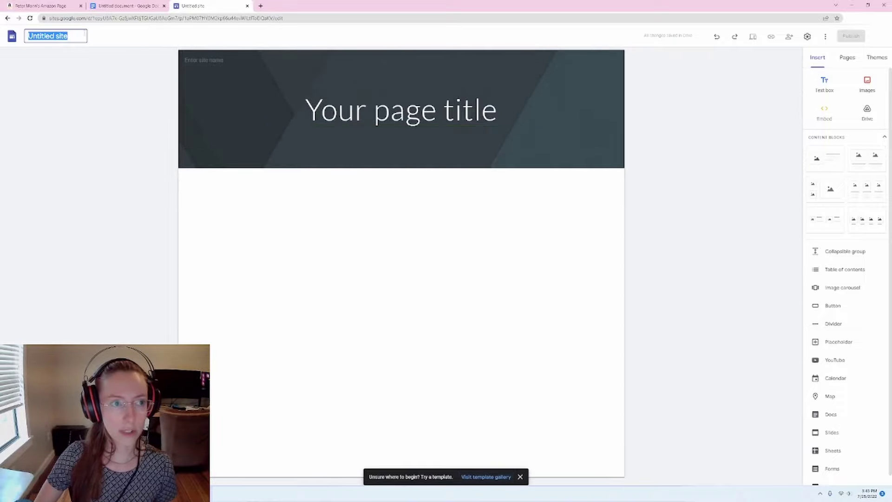
{"action": "type", "text": "Brittany's AmaZOn"}
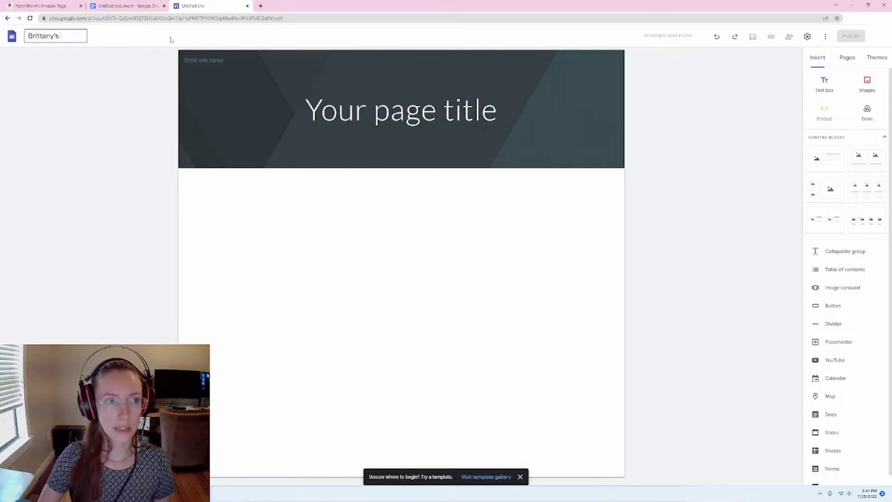
{"action": "key", "text": "BackSpace"}
{"action": "key", "text": "BackSpace"}
{"action": "key", "text": "BackSpace"}
{"action": "type", "text": "zon Storefront"}
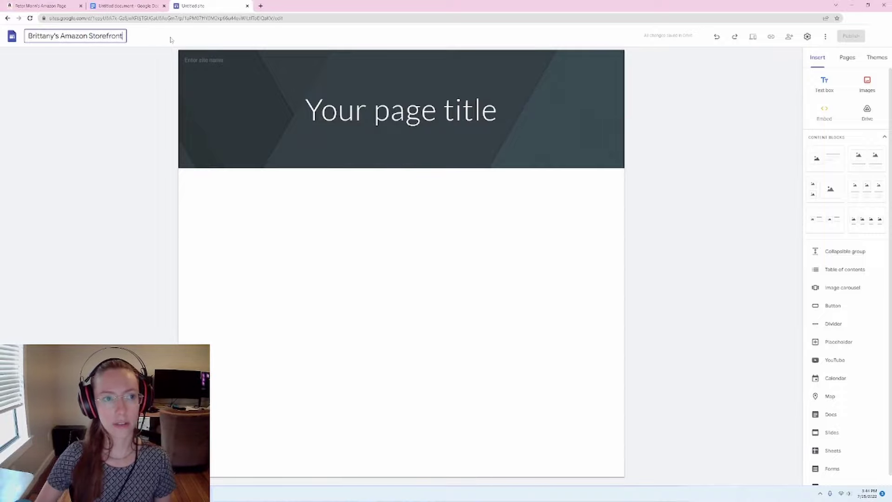
{"action": "key", "text": "ctrl+a"}
{"action": "key", "text": "ctrl+c"}
{"action": "left_click", "coordinate": [163, 51]}
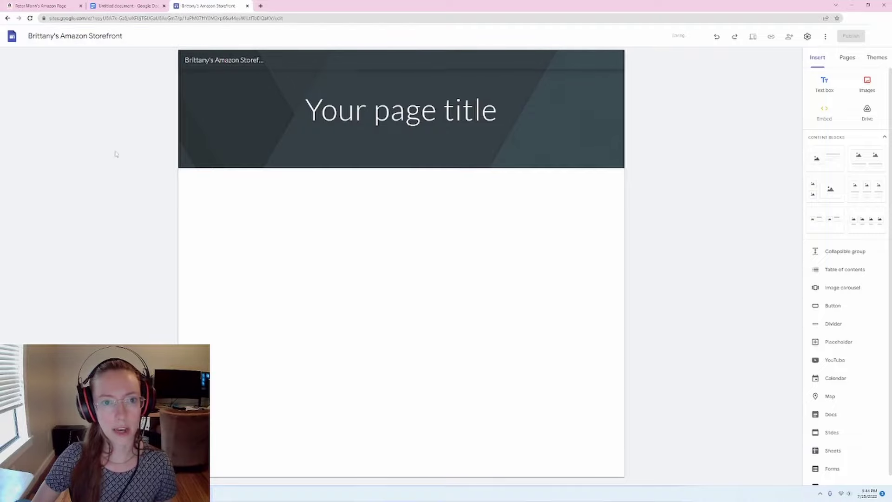
Paste the same storefront name into the header's page title.
{"action": "double_click", "coordinate": [394, 110]}
{"action": "key", "text": "ctrl+a"}
{"action": "key", "text": "ctrl+v"}
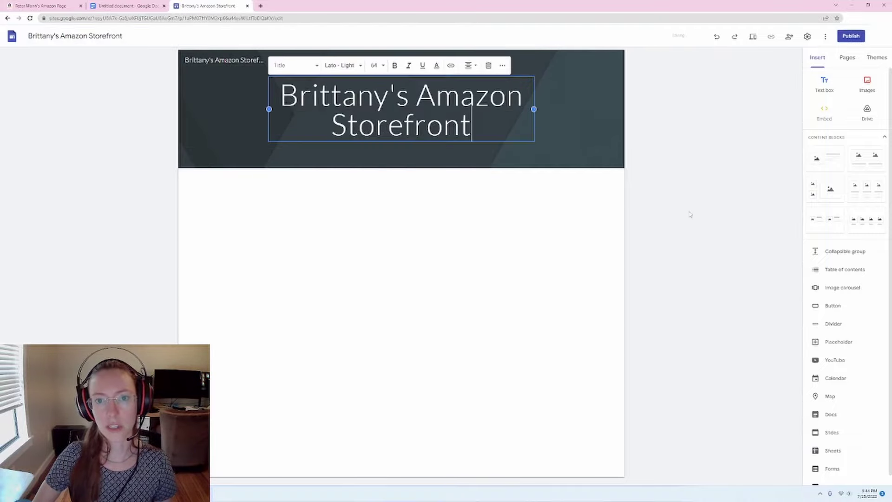
{"action": "left_click", "coordinate": [709, 180]}
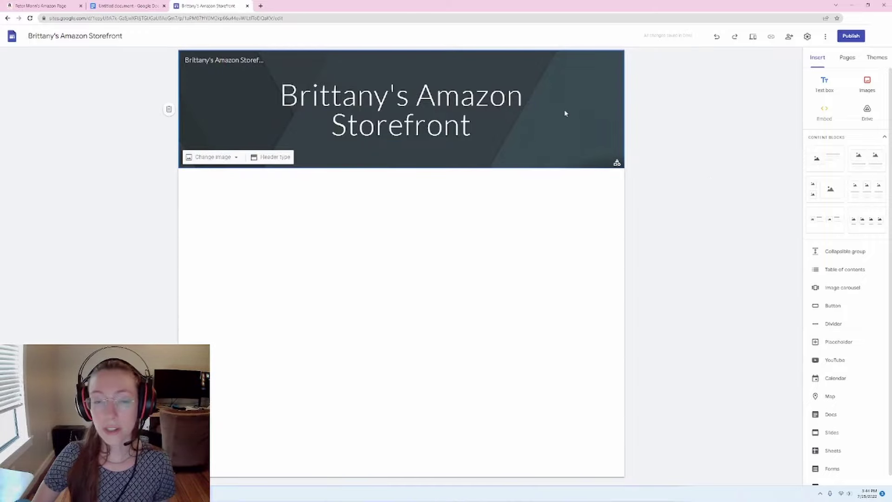
In the Amazon links document, correct 'Saer' to 'Saver' using the spelling suggestion.
{"action": "left_click", "coordinate": [126, 6]}
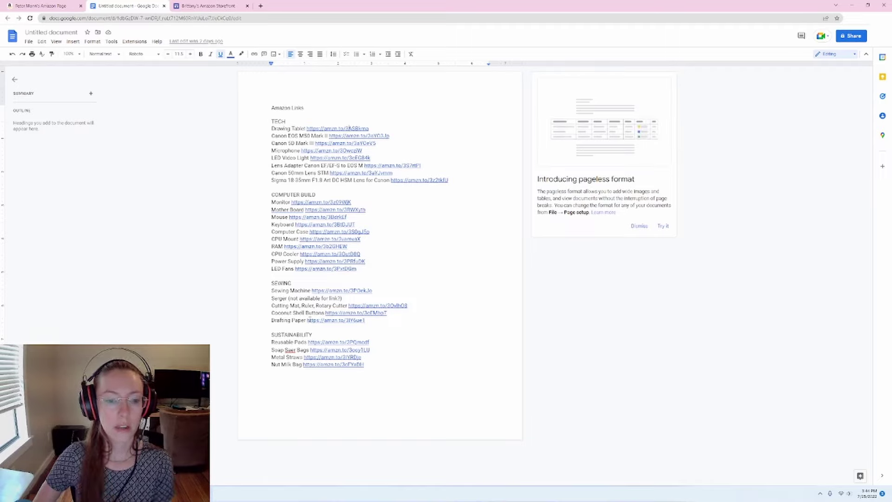
{"action": "left_click", "coordinate": [290, 349]}
{"action": "left_click", "coordinate": [297, 338]}
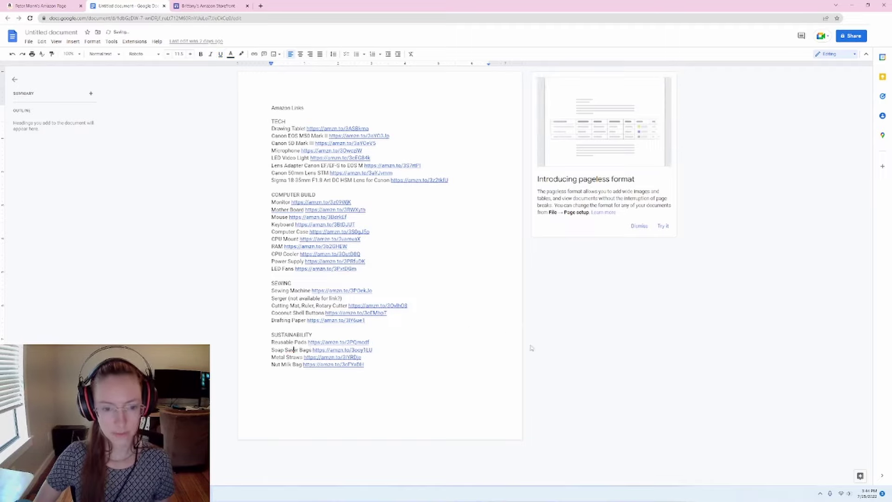
{"action": "left_click", "coordinate": [528, 353]}
{"action": "left_click", "coordinate": [441, 298]}
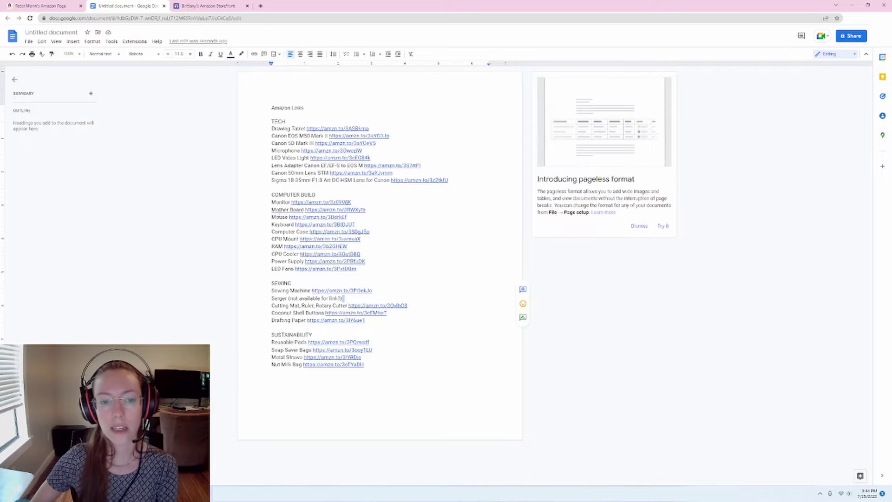
Review the product links list, comparing it against the influencer's Amazon storefront.
{"action": "left_click_drag", "start_coordinate": [381, 389], "coordinate": [272, 120]}
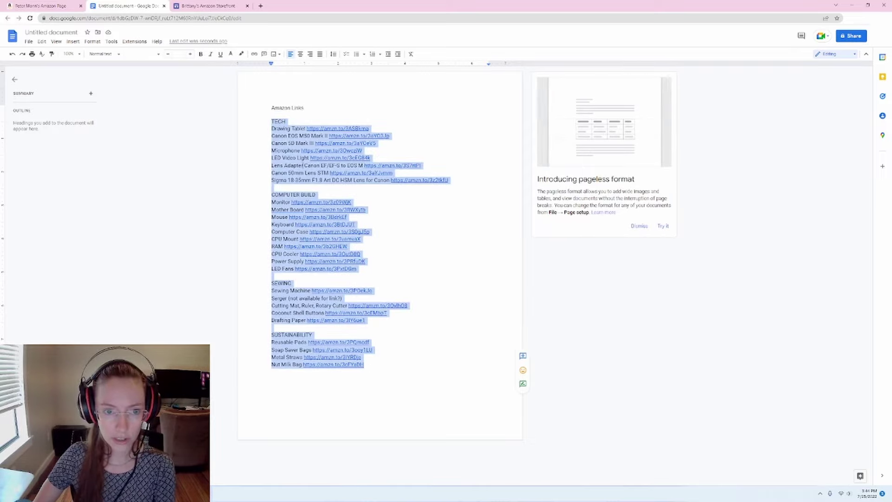
{"action": "left_click", "coordinate": [432, 313]}
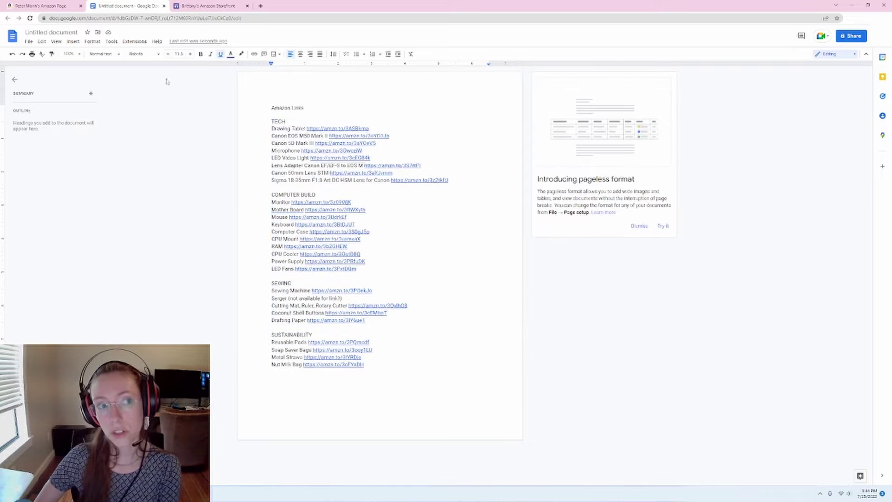
{"action": "left_click", "coordinate": [56, 6]}
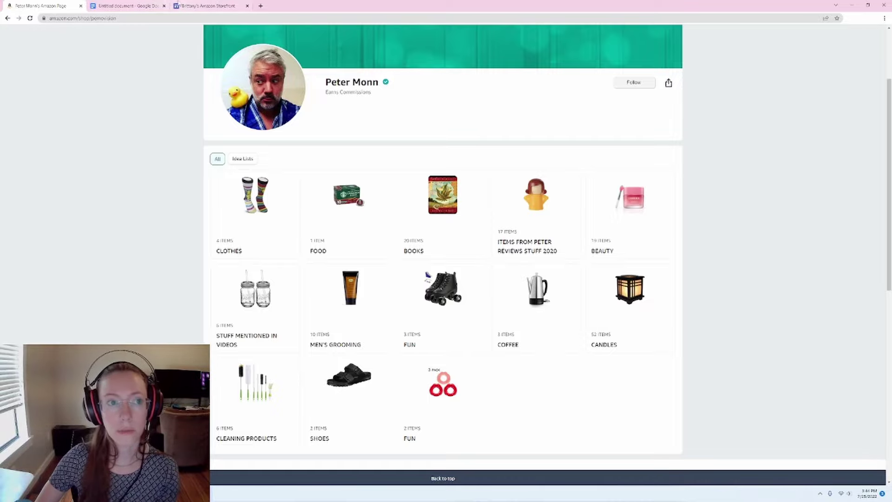
{"action": "left_click", "coordinate": [132, 5]}
{"action": "left_click", "coordinate": [27, 5]}
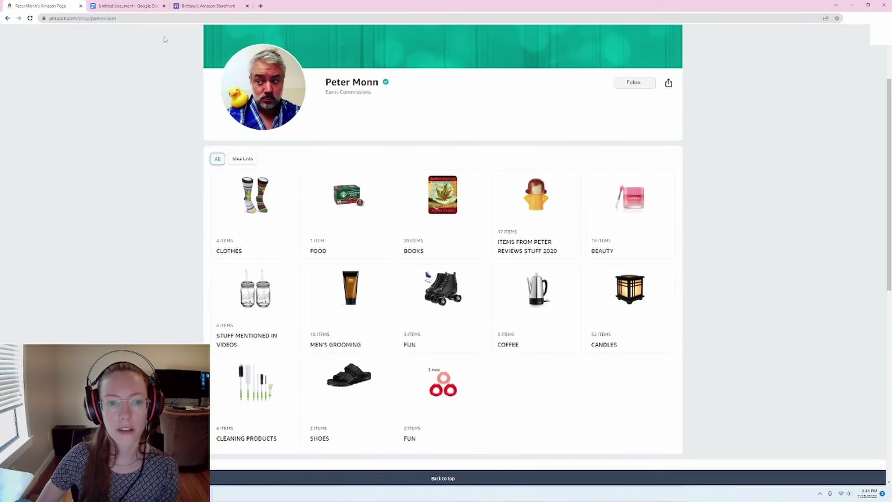
{"action": "left_click", "coordinate": [142, 6]}
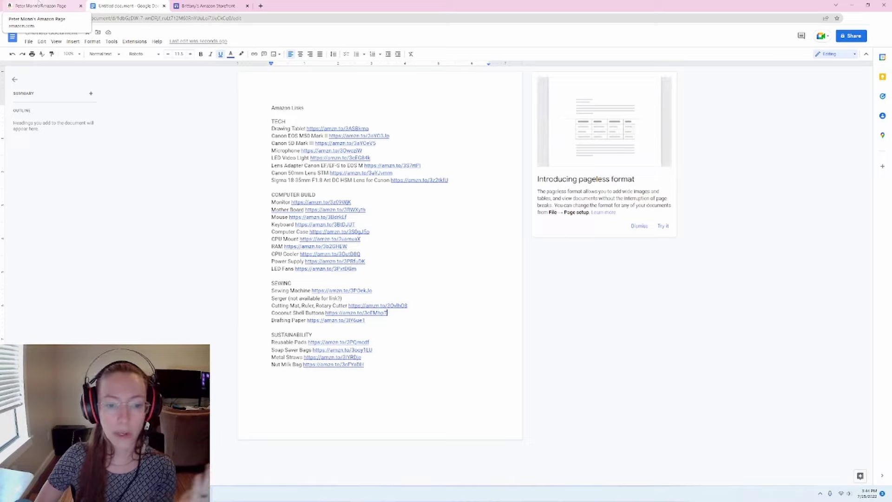
Back in the site editor, add four-image rows below the header, then undo them.
{"action": "left_click", "coordinate": [227, 4]}
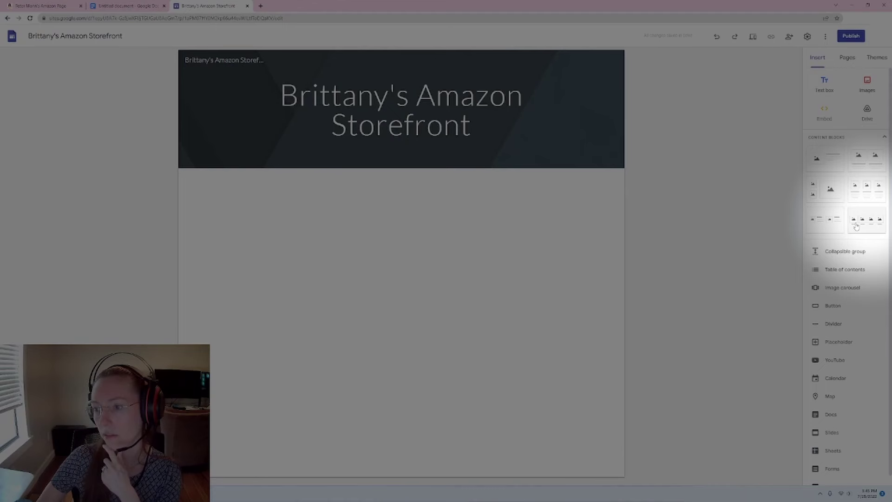
{"action": "left_click", "coordinate": [861, 214]}
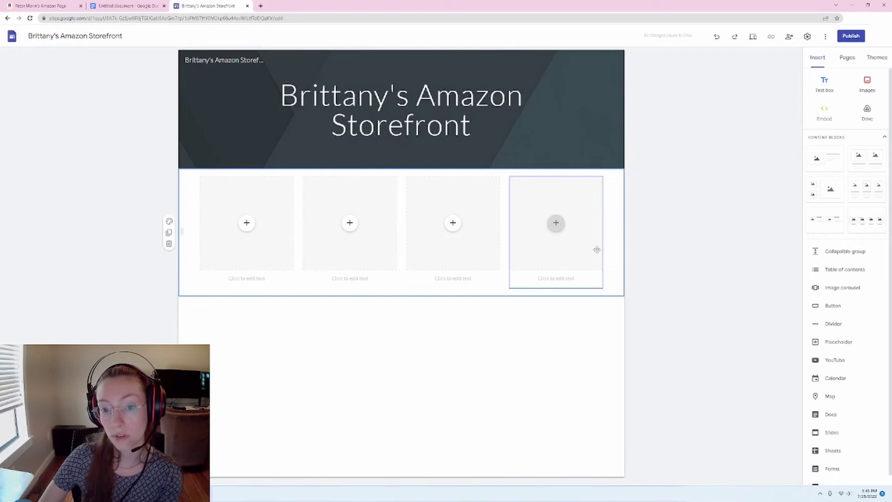
{"action": "left_click", "coordinate": [864, 224]}
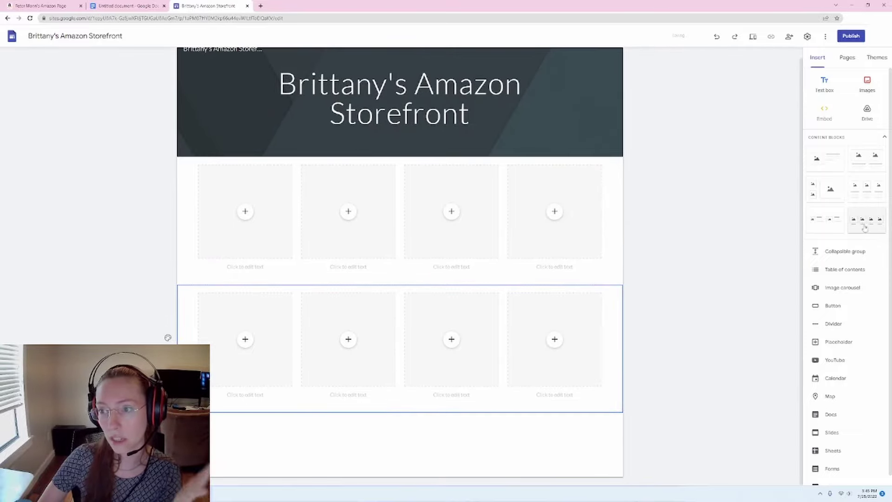
{"action": "key", "text": "ctrl+z"}
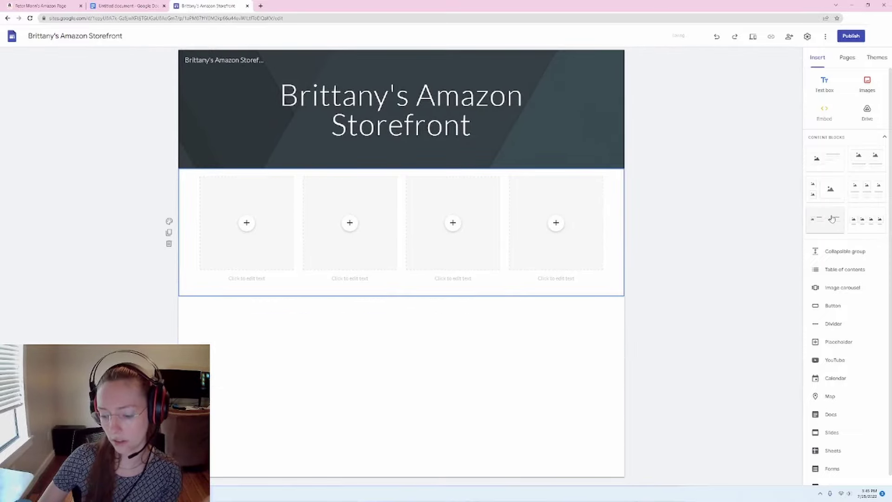
{"action": "key", "text": "ctrl+z"}
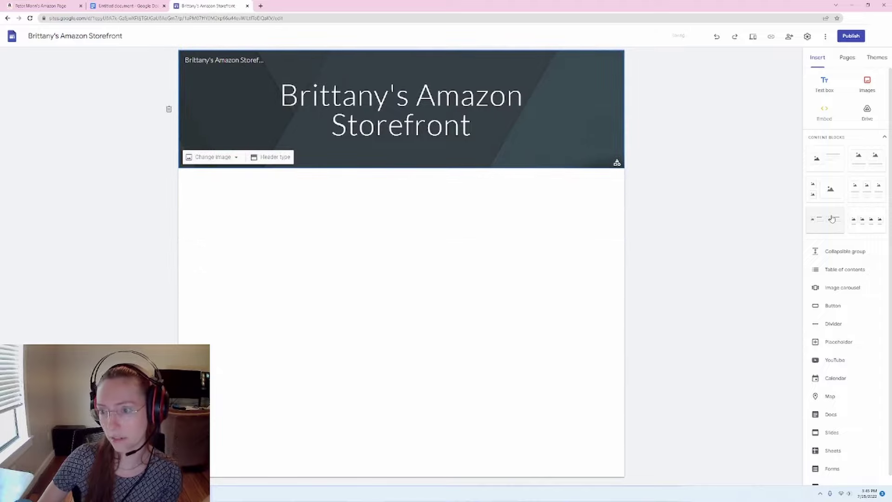
Try a three-column image block, undo it, and insert a four-column image block instead.
{"action": "left_click", "coordinate": [867, 194]}
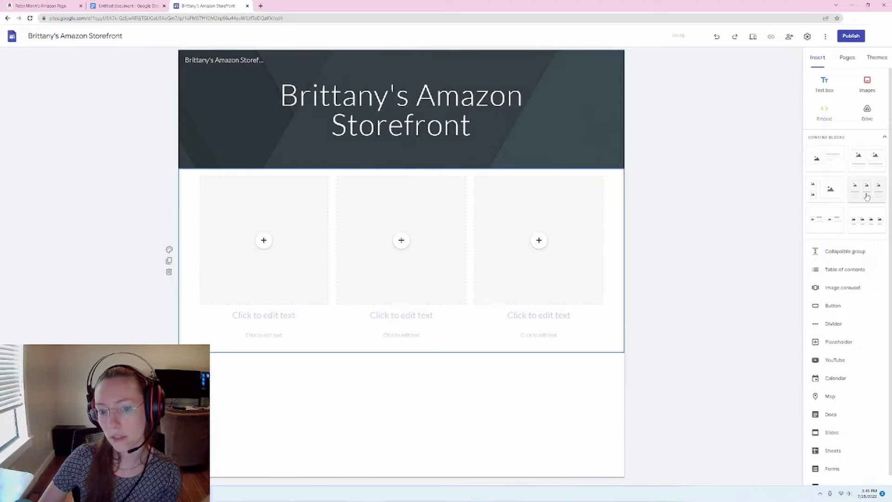
{"action": "left_click", "coordinate": [279, 315]}
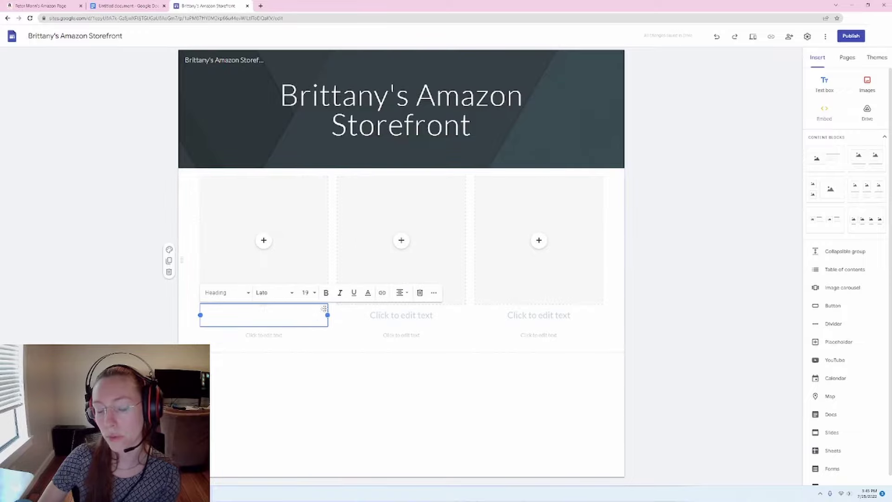
{"action": "left_click", "coordinate": [749, 358]}
{"action": "key", "text": "ctrl+z"}
{"action": "left_click", "coordinate": [847, 225]}
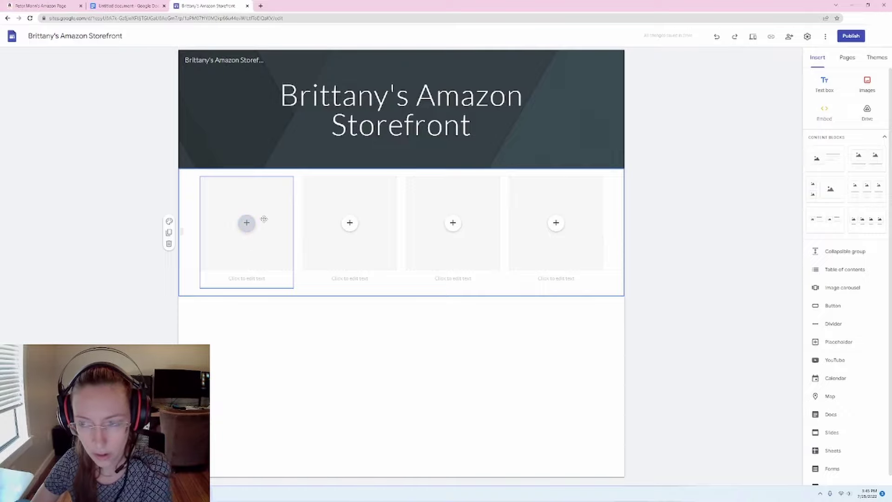
{"action": "left_click", "coordinate": [246, 222]}
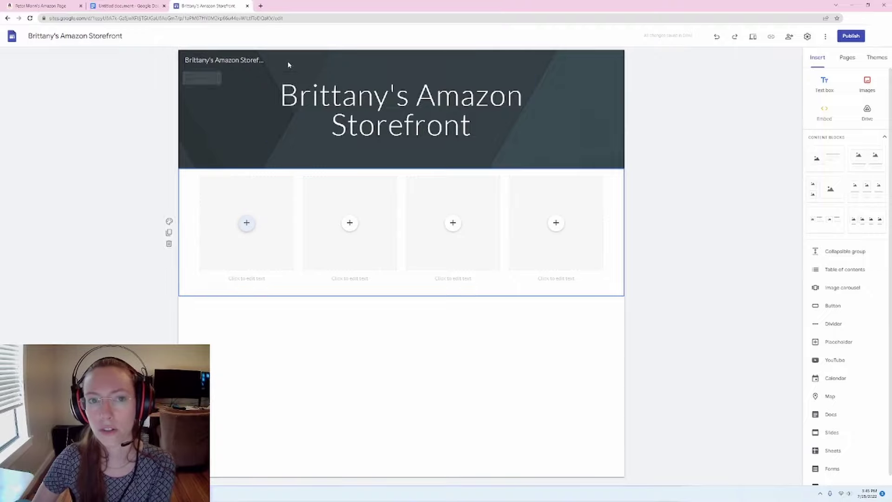
In a new tab, go to Unsplash and search for technology photos.
{"action": "left_click", "coordinate": [261, 6]}
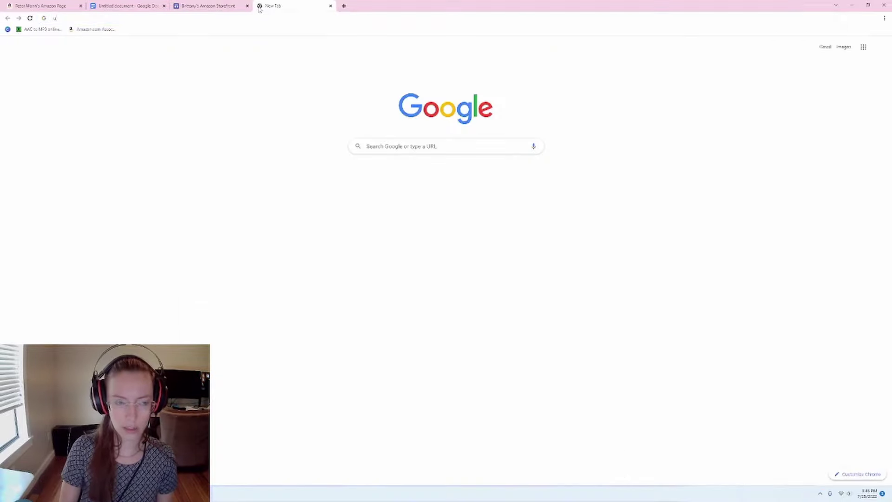
{"action": "type", "text": "unsplash.co"}
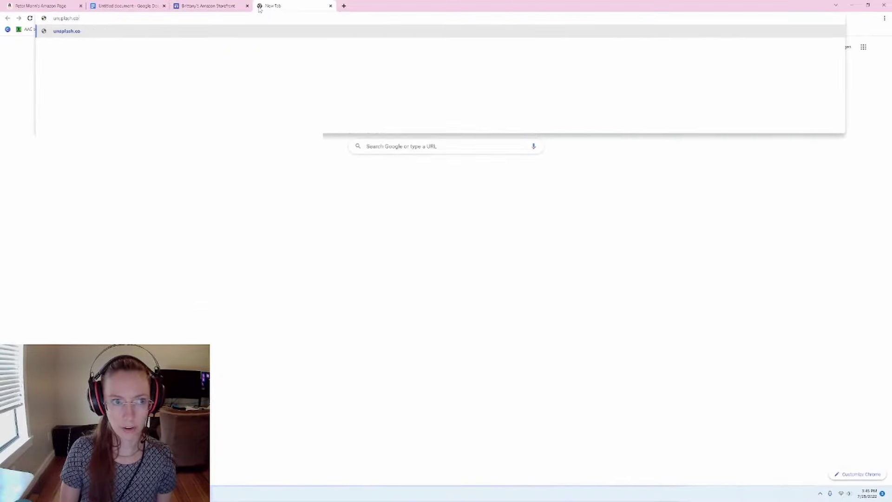
{"action": "key", "text": "Return"}
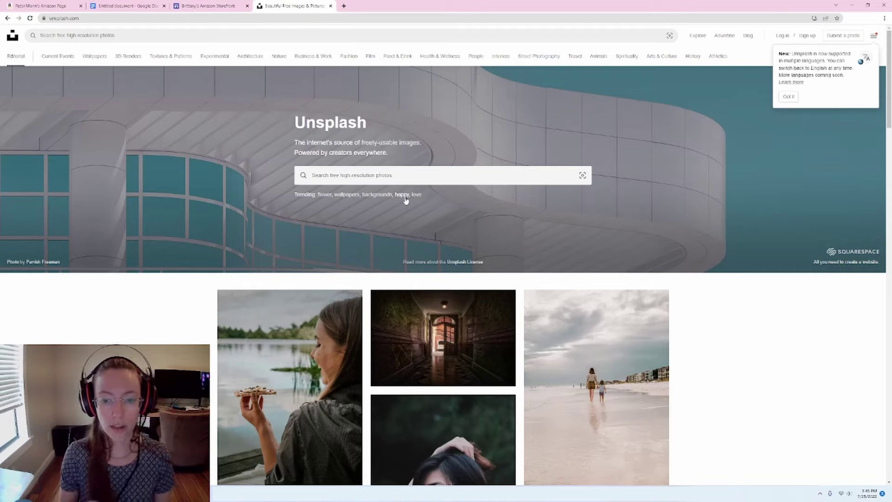
{"action": "left_click", "coordinate": [369, 175]}
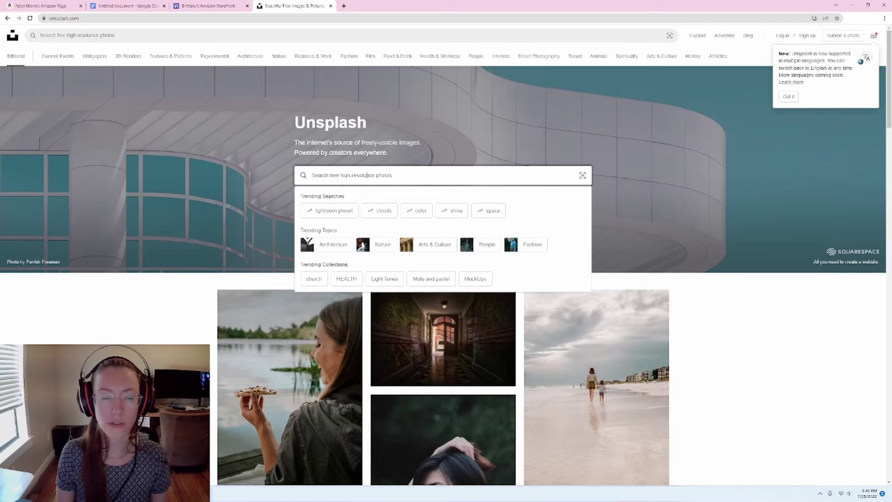
{"action": "type", "text": "technology"}
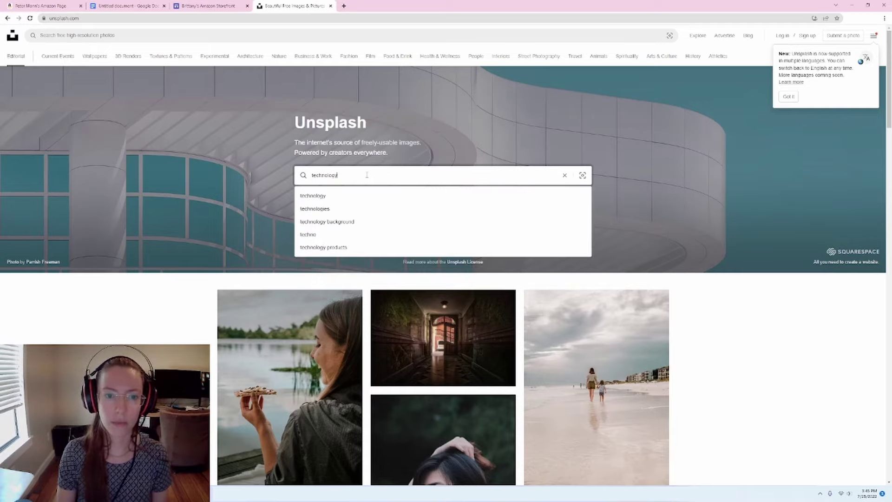
{"action": "key", "text": "Return"}
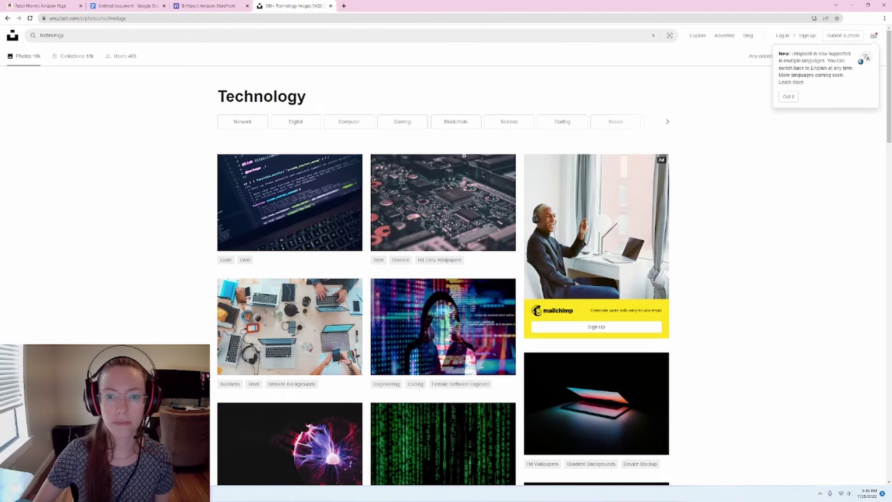
{"action": "scroll", "coordinate": [723, 275], "scroll_direction": "down", "scroll_amount": 15}
{"action": "scroll", "coordinate": [537, 258], "scroll_direction": "up", "scroll_amount": 15}
Search for drawing tablet and download the green-haired drawing photo.
{"action": "left_click", "coordinate": [37, 35]}
{"action": "type", "text": "drawing tablet"}
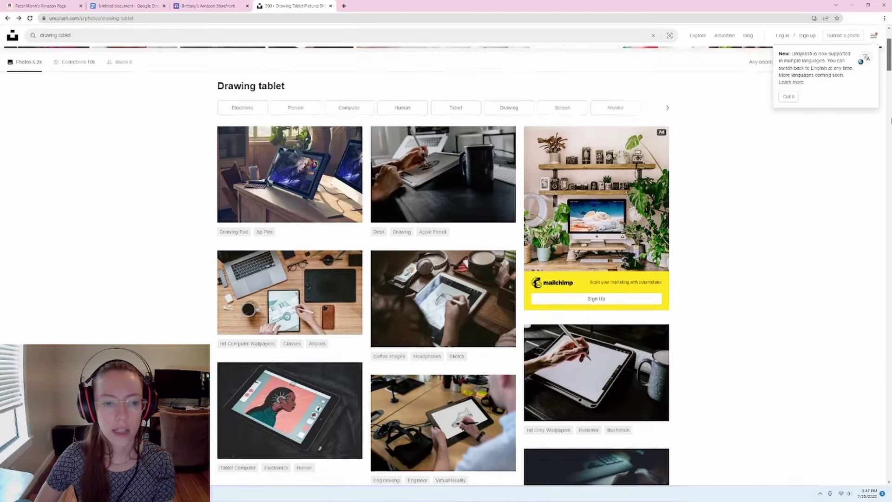
{"action": "scroll", "coordinate": [877, 177], "scroll_direction": "down", "scroll_amount": 15}
{"action": "scroll", "coordinate": [877, 177], "scroll_direction": "up", "scroll_amount": 2}
{"action": "left_click", "coordinate": [288, 204]}
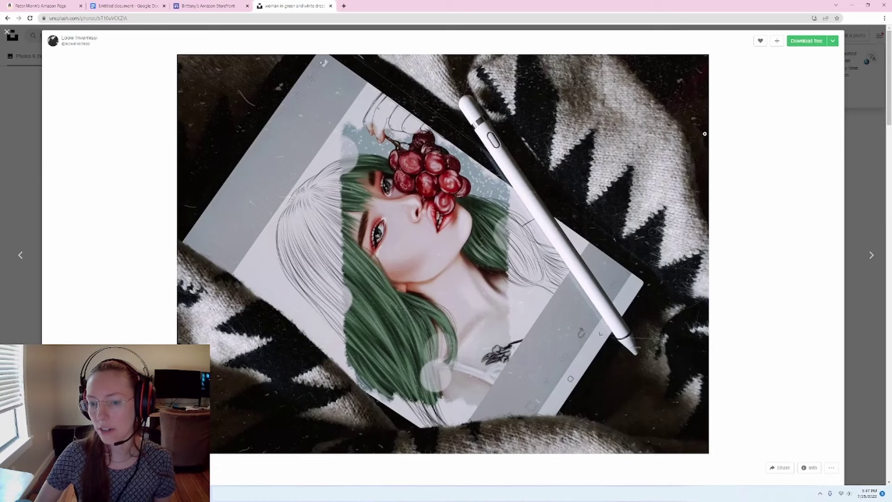
{"action": "left_click", "coordinate": [806, 41]}
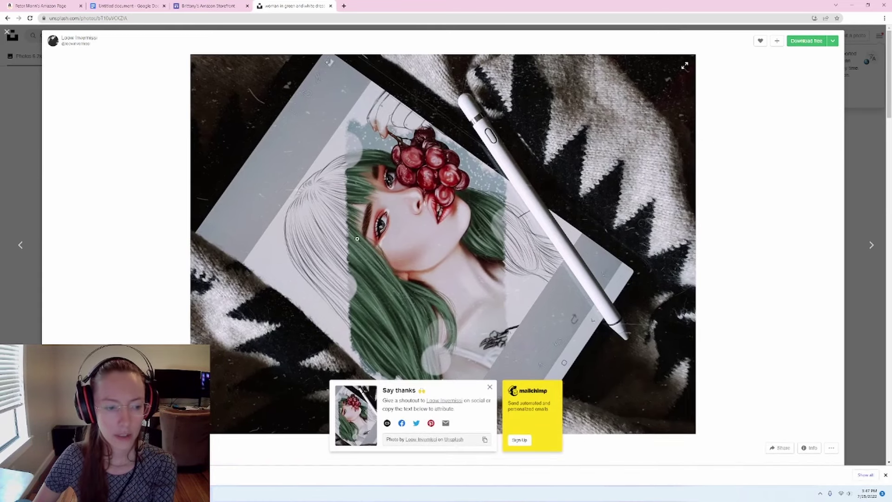
{"action": "left_click", "coordinate": [218, 8]}
Upload the green-haired drawing photo into the first placeholder and caption it Tech.
{"action": "left_click", "coordinate": [246, 227]}
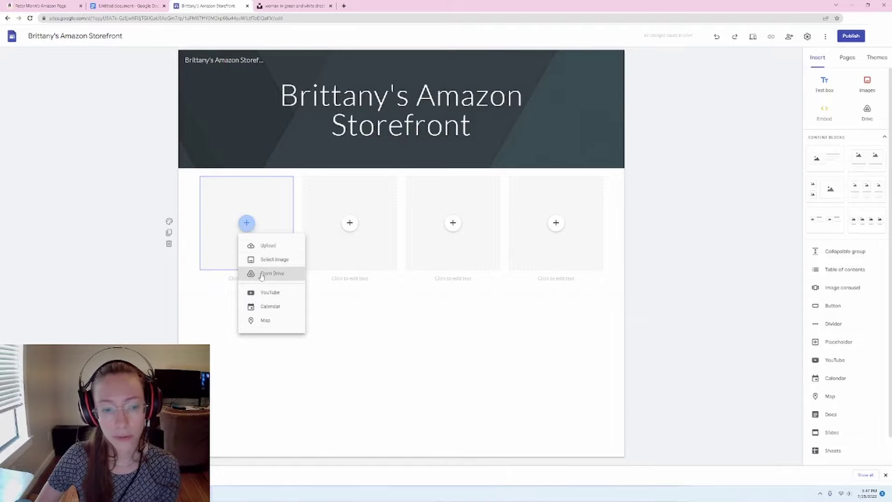
{"action": "left_click", "coordinate": [263, 248]}
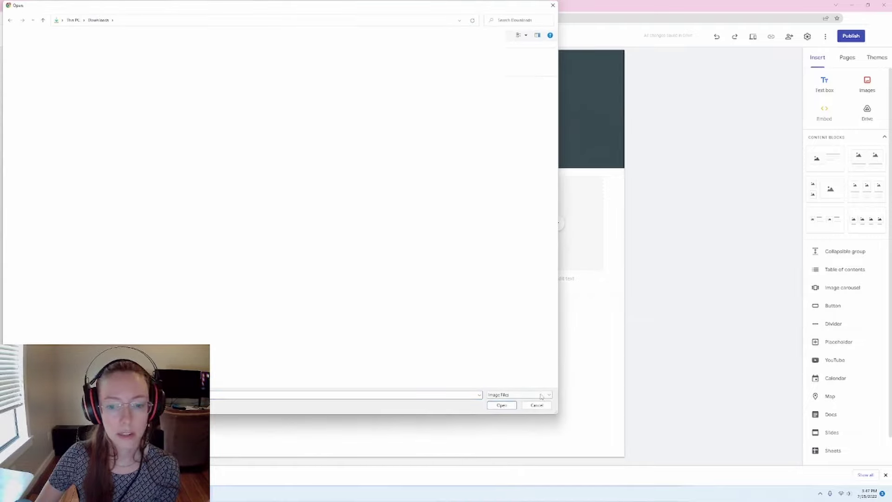
{"action": "left_click", "coordinate": [502, 405]}
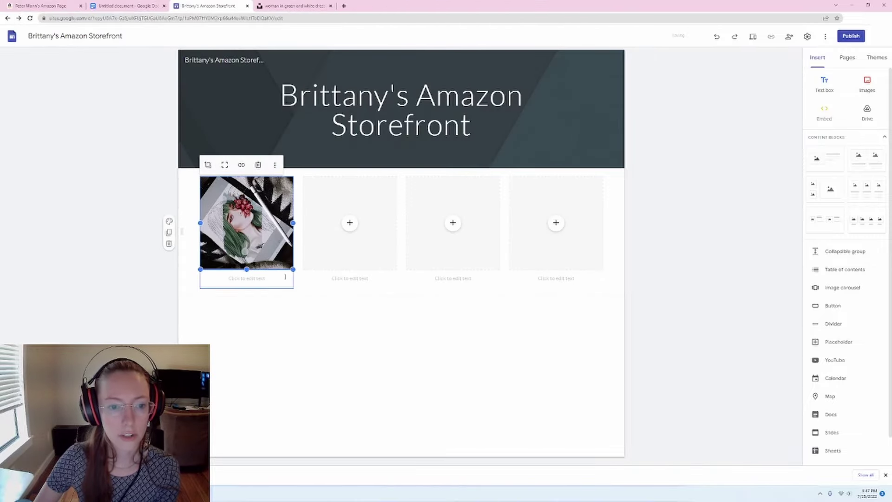
{"action": "left_click", "coordinate": [253, 279]}
{"action": "type", "text": "1"}
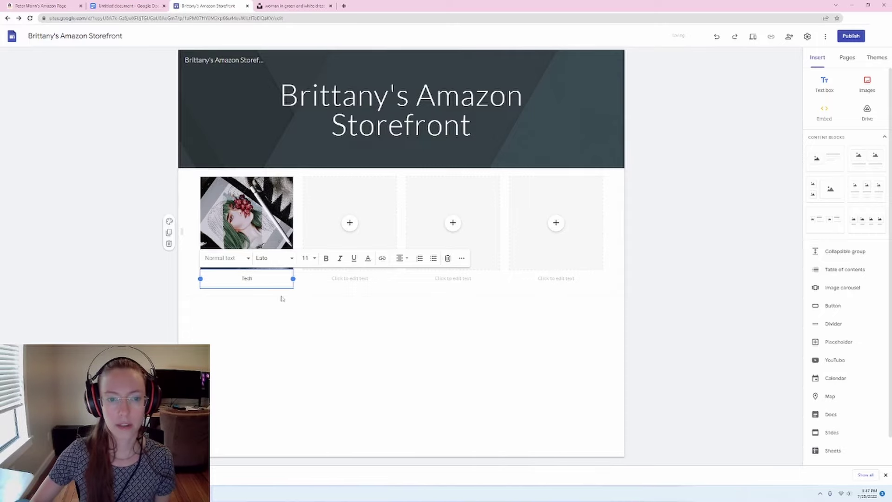
Download the sewing-machine photo from the Unsplash results.
{"action": "left_click", "coordinate": [297, 343]}
{"action": "key", "text": "ctrl+Tab"}
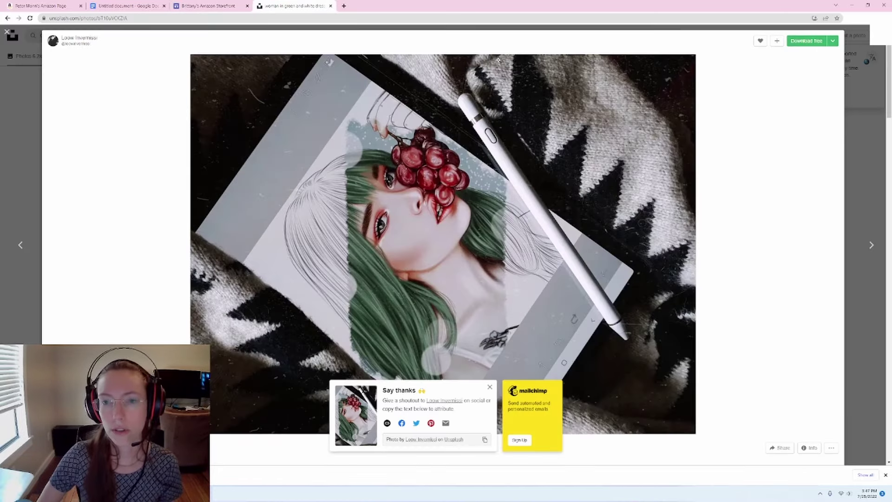
{"action": "left_click", "coordinate": [7, 32]}
{"action": "scroll", "coordinate": [624, 319], "scroll_direction": "down", "scroll_amount": 5}
{"action": "left_click", "coordinate": [624, 319]}
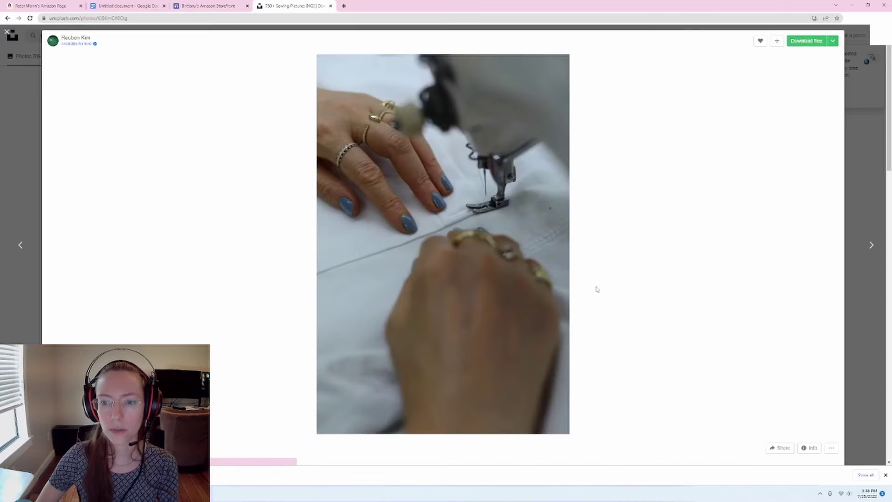
{"action": "left_click", "coordinate": [806, 41]}
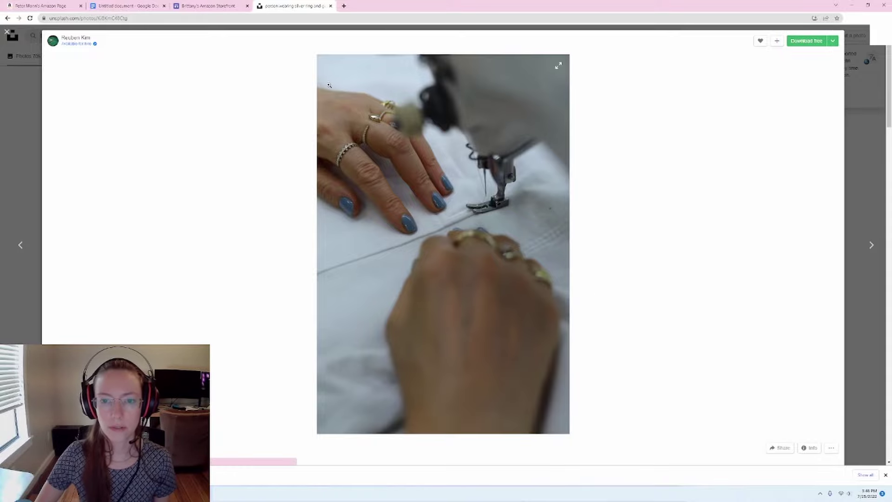
{"action": "left_click", "coordinate": [204, 6]}
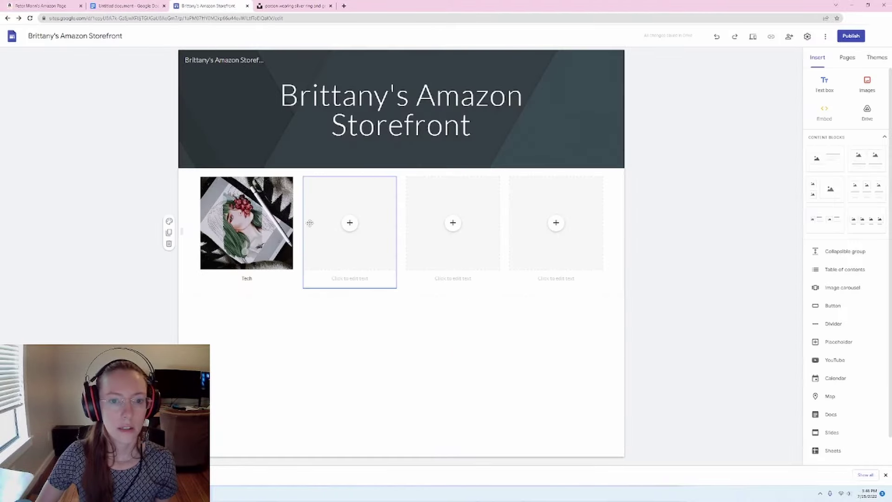
Upload the sewing photo into the second placeholder and caption it Sewing.
{"action": "left_click", "coordinate": [350, 222]}
{"action": "left_click", "coordinate": [374, 246]}
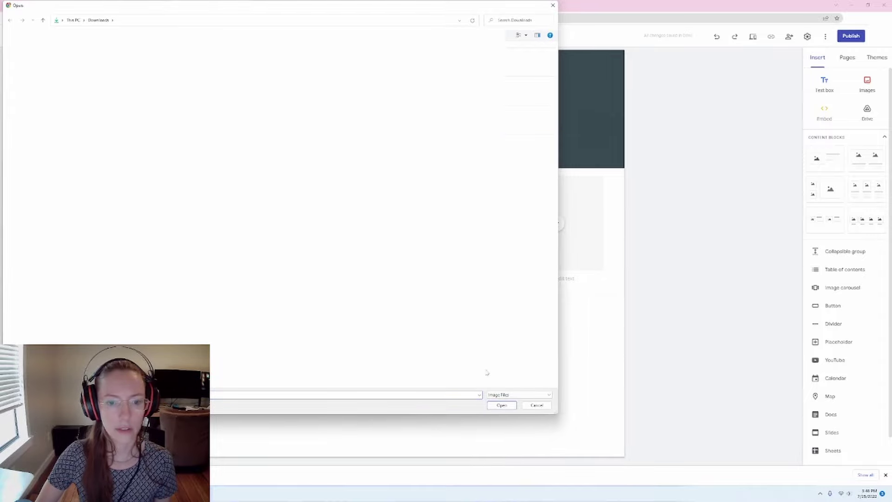
{"action": "left_click", "coordinate": [502, 405]}
{"action": "left_click", "coordinate": [343, 278]}
{"action": "type", "text": "Sewing"}
{"action": "left_click", "coordinate": [421, 341]}
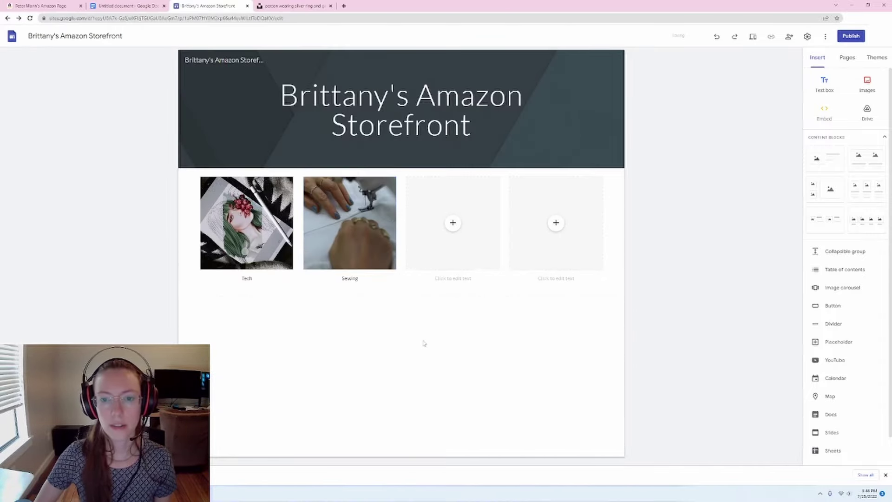
Search Unsplash for sustainability and open the grocery-bag photo.
{"action": "left_click", "coordinate": [453, 222]}
{"action": "left_click", "coordinate": [313, 6]}
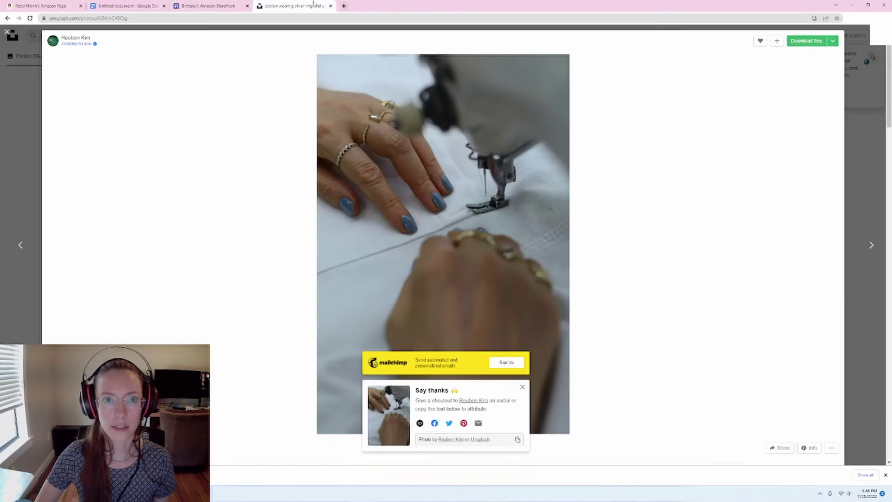
{"action": "left_click", "coordinate": [29, 39]}
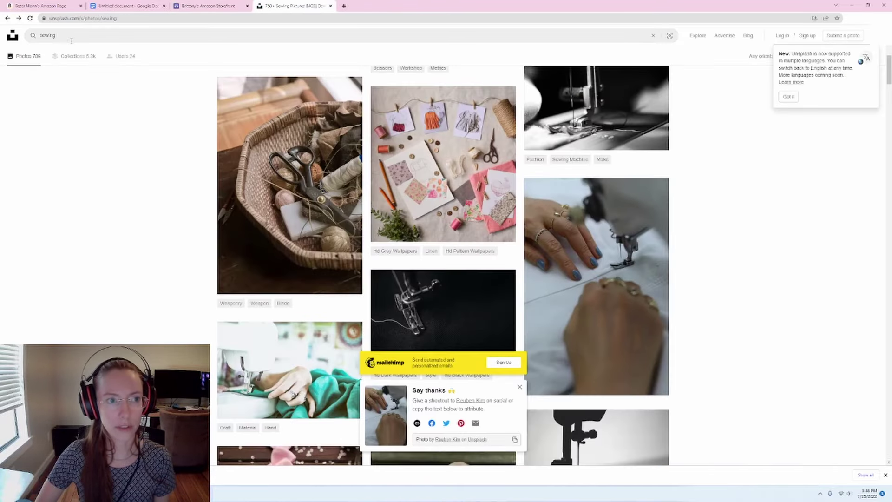
{"action": "left_click", "coordinate": [35, 37]}
{"action": "type", "text": "sus"}
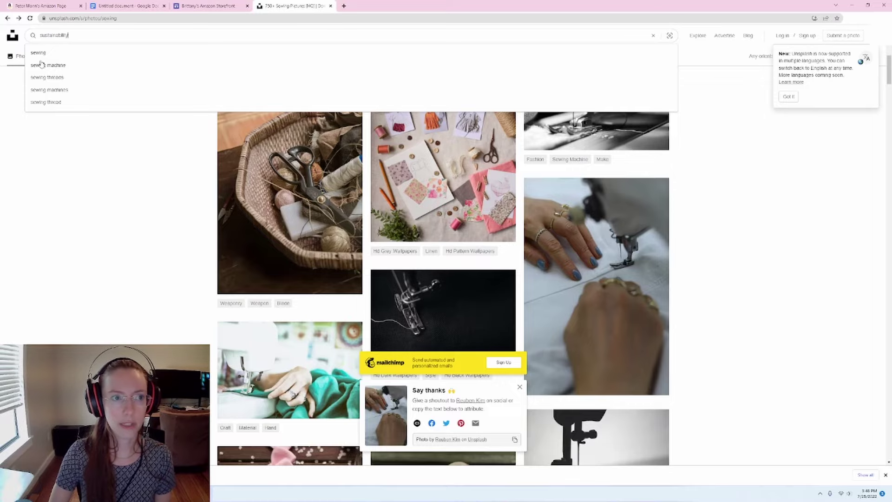
{"action": "type", "text": "tainability"}
{"action": "key", "text": "Return"}
{"action": "scroll", "coordinate": [178, 311], "scroll_direction": "down", "scroll_amount": 5}
{"action": "scroll", "coordinate": [179, 311], "scroll_direction": "up", "scroll_amount": 1}
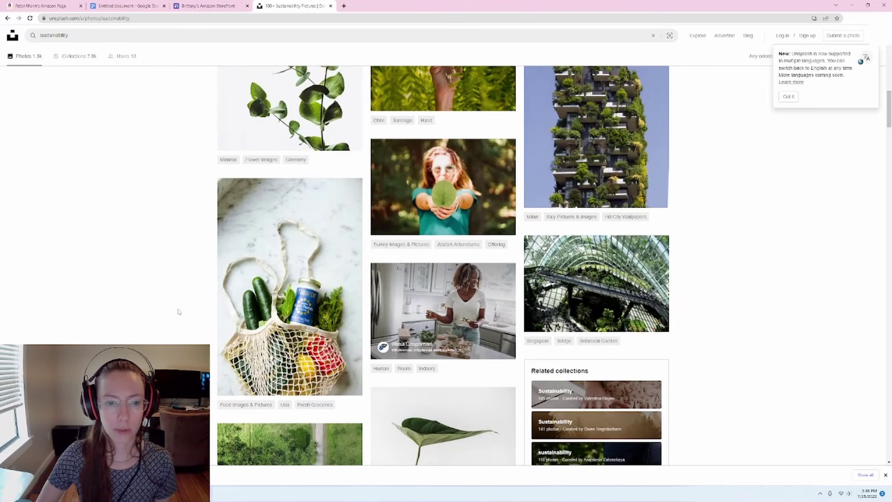
{"action": "left_click", "coordinate": [268, 294]}
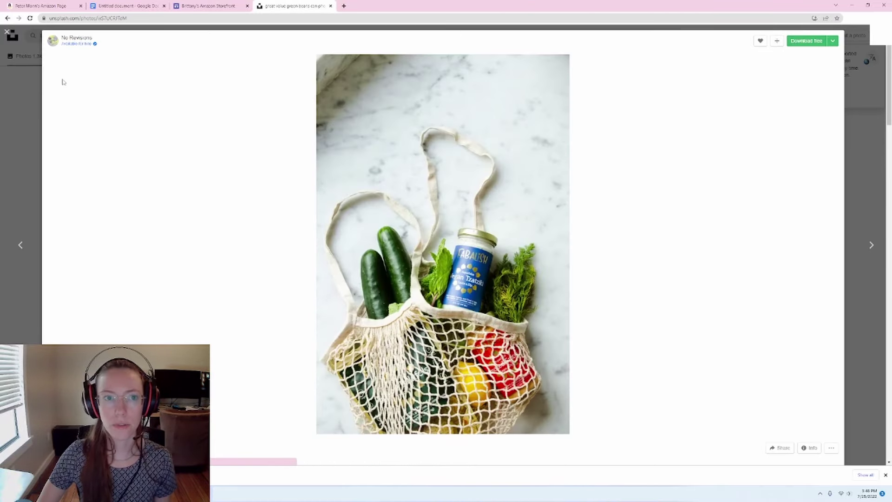
Upload the grocery-bag photo into the third placeholder and caption it Sustainability.
{"action": "left_click", "coordinate": [208, 6]}
{"action": "left_click", "coordinate": [453, 223]}
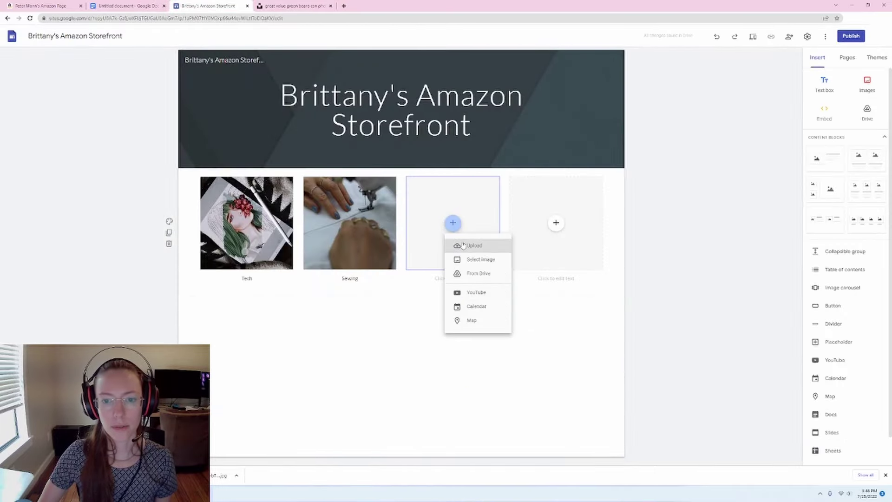
{"action": "left_click", "coordinate": [470, 245]}
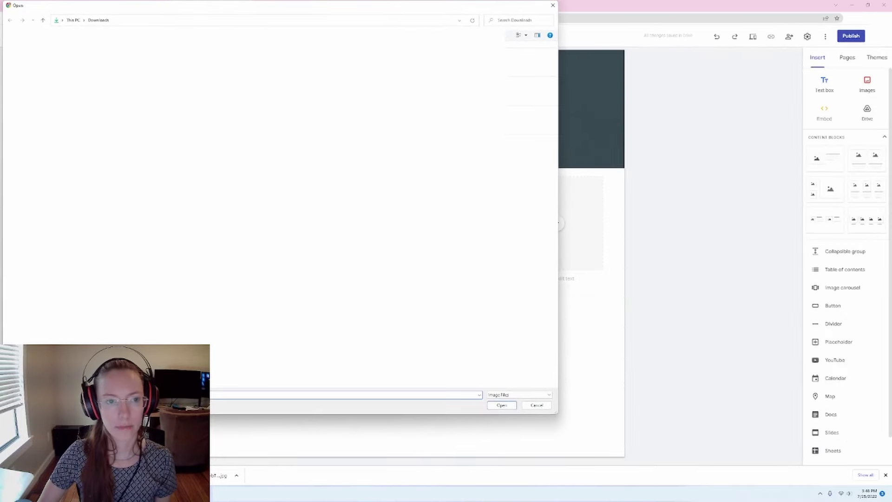
{"action": "left_click", "coordinate": [502, 405]}
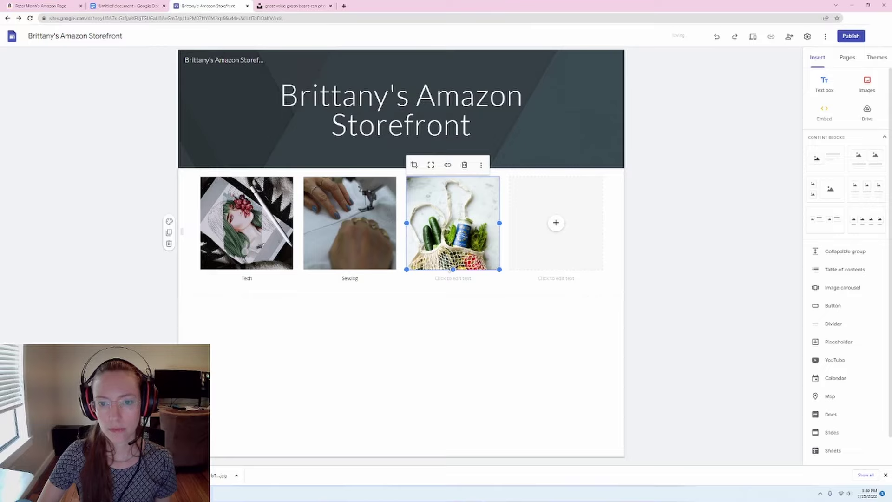
{"action": "left_click", "coordinate": [451, 277]}
{"action": "type", "text": "Sustainability"}
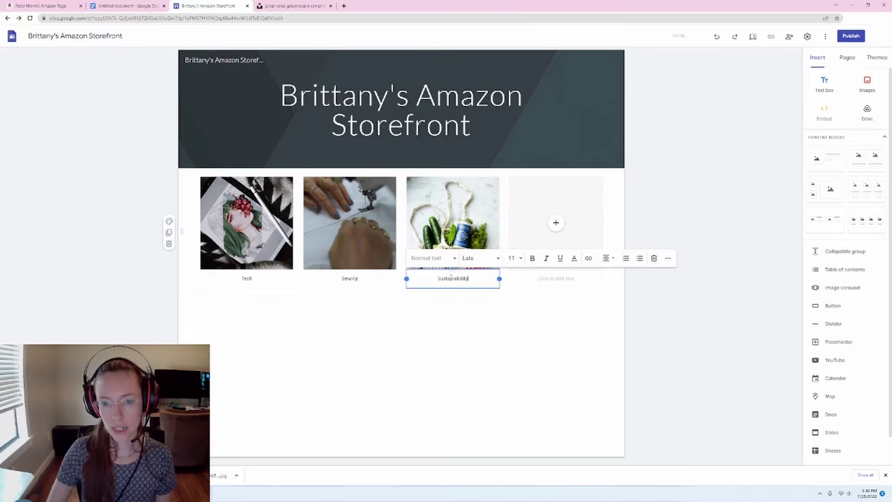
Search Unsplash for computer build, filter to PC, and download a drive-installation photo.
{"action": "left_click", "coordinate": [531, 348]}
{"action": "left_click", "coordinate": [555, 224]}
{"action": "left_click", "coordinate": [307, 3]}
{"action": "left_click", "coordinate": [7, 33]}
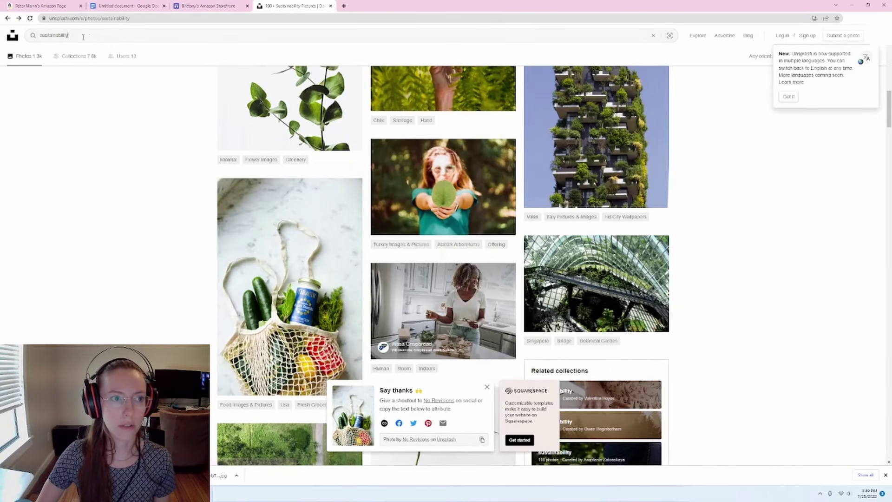
{"action": "type", "text": "computer build"}
{"action": "key", "text": "Return"}
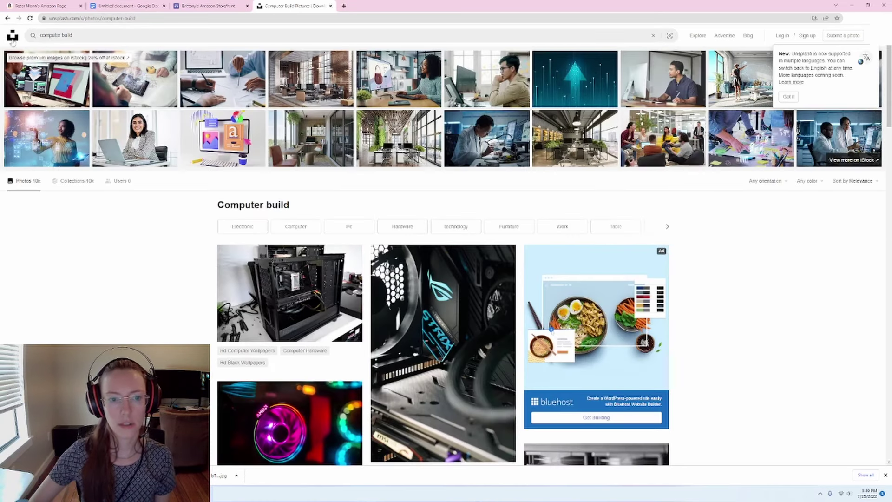
{"action": "left_click", "coordinate": [348, 229]}
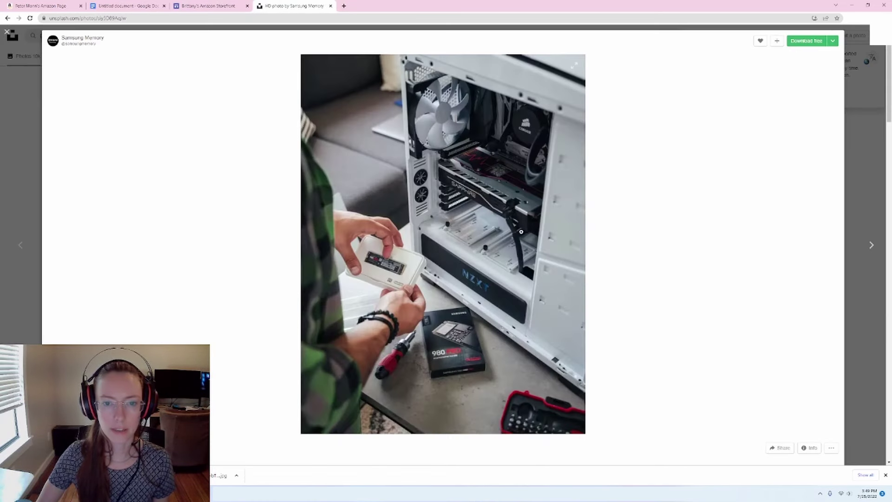
{"action": "left_click", "coordinate": [353, 223]}
{"action": "left_click", "coordinate": [820, 42]}
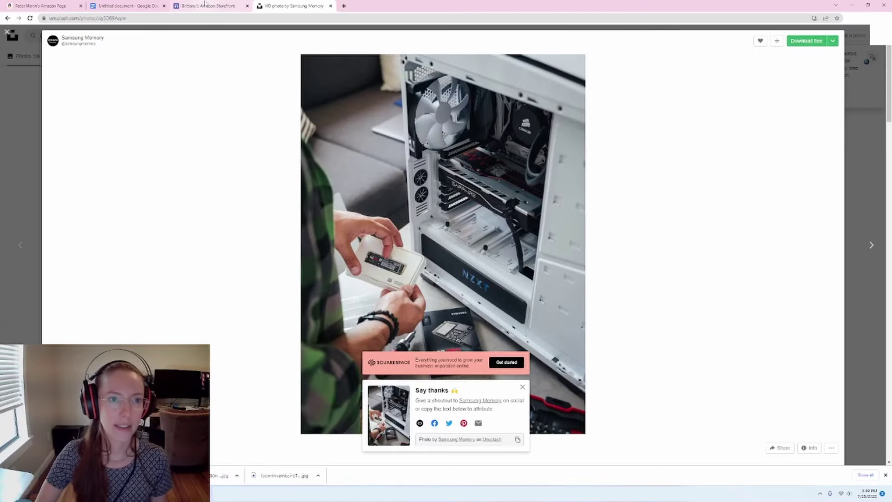
Upload the PC-building photo into the fourth slot and caption it Computer Build.
{"action": "left_click", "coordinate": [205, 4]}
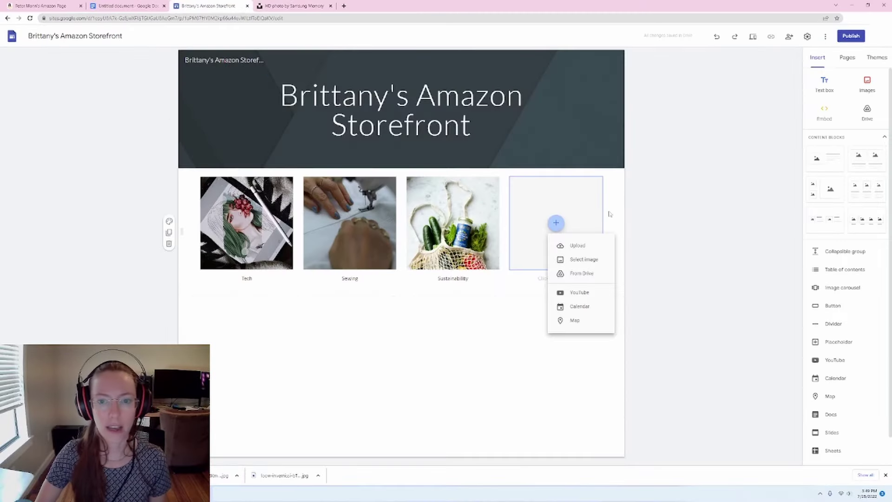
{"action": "left_click", "coordinate": [577, 246]}
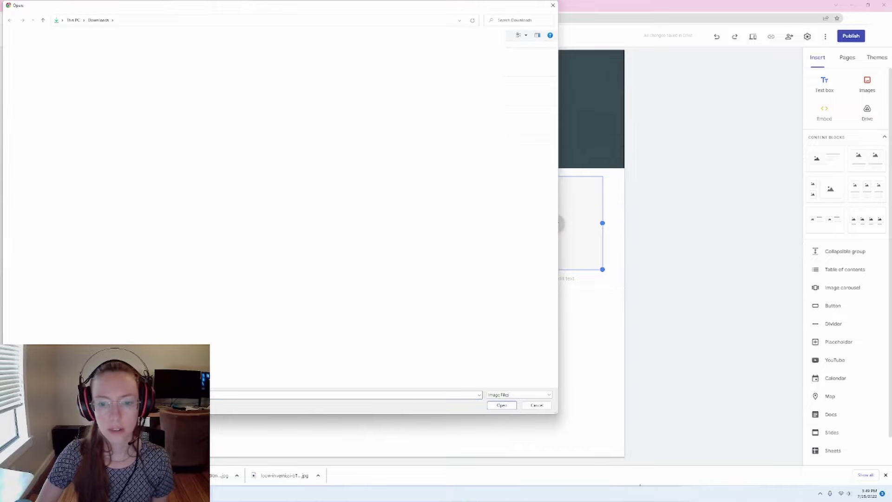
{"action": "left_click", "coordinate": [490, 406]}
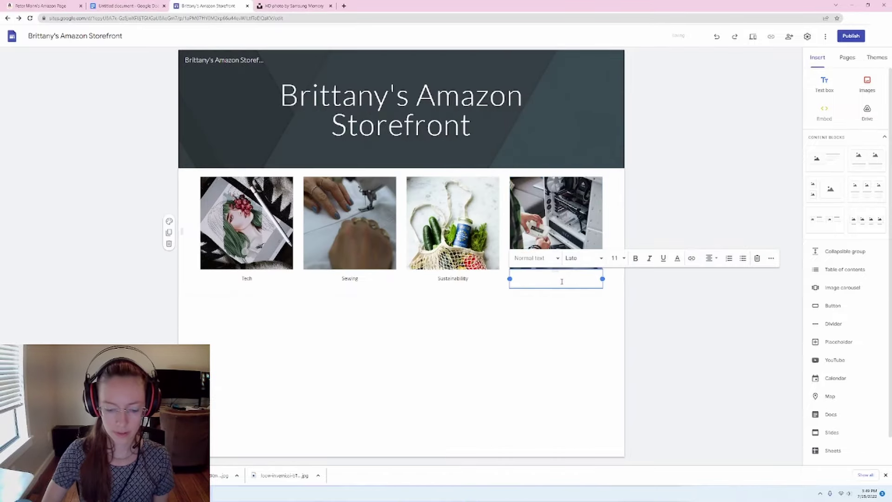
{"action": "type", "text": "Computer"}
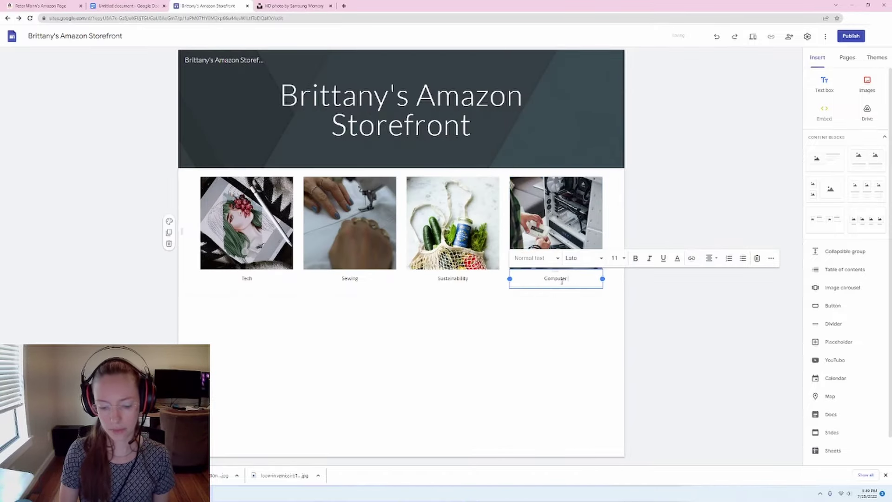
{"action": "type", "text": " Build"}
{"action": "left_click", "coordinate": [685, 363]}
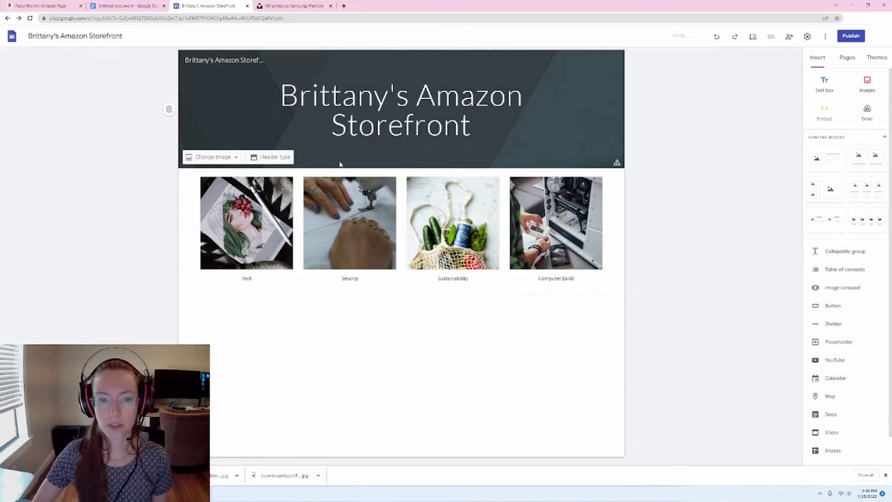
Preview the finished four-tile home page, then return to the editor with the Pages list showing.
{"action": "left_click", "coordinate": [248, 217]}
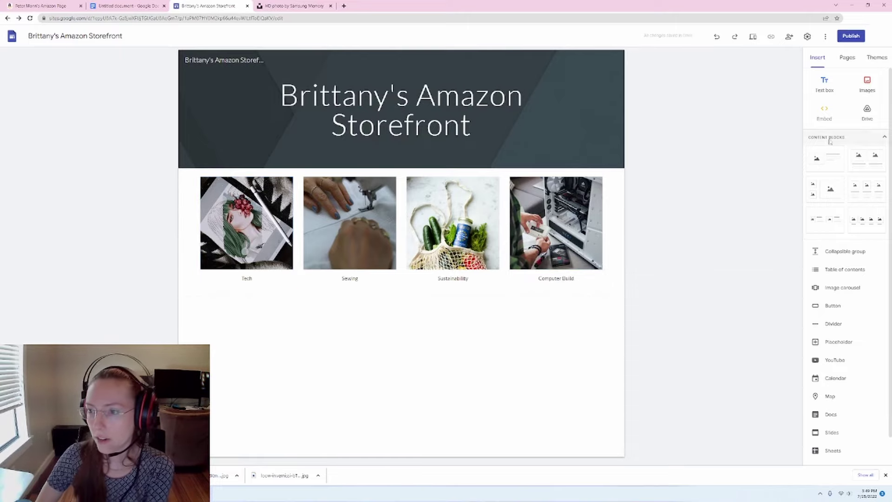
{"action": "left_click", "coordinate": [847, 57]}
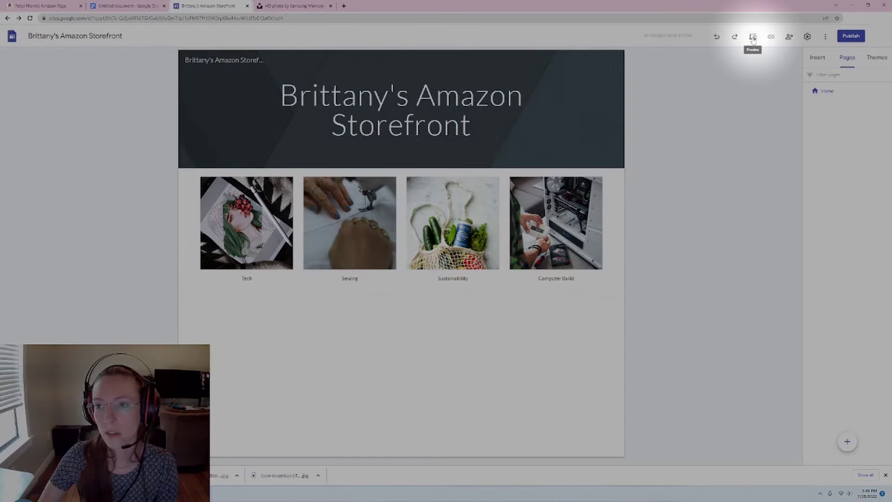
{"action": "left_click", "coordinate": [753, 38]}
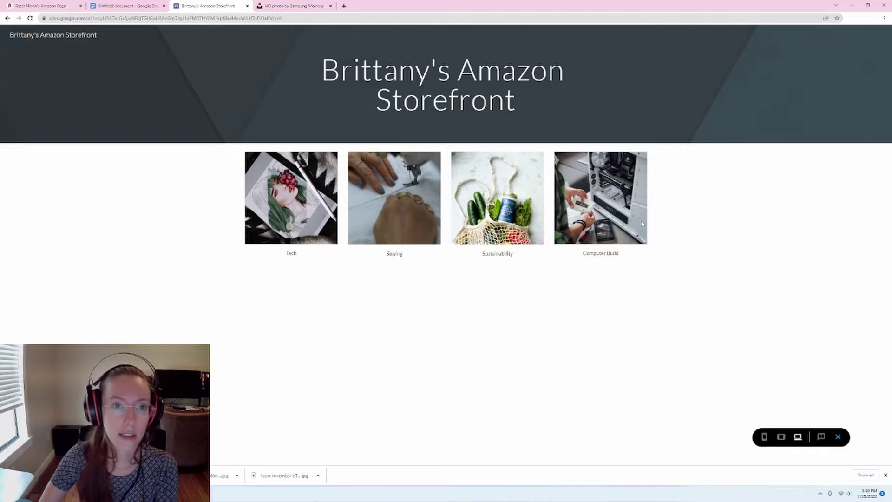
{"action": "left_click", "coordinate": [838, 437]}
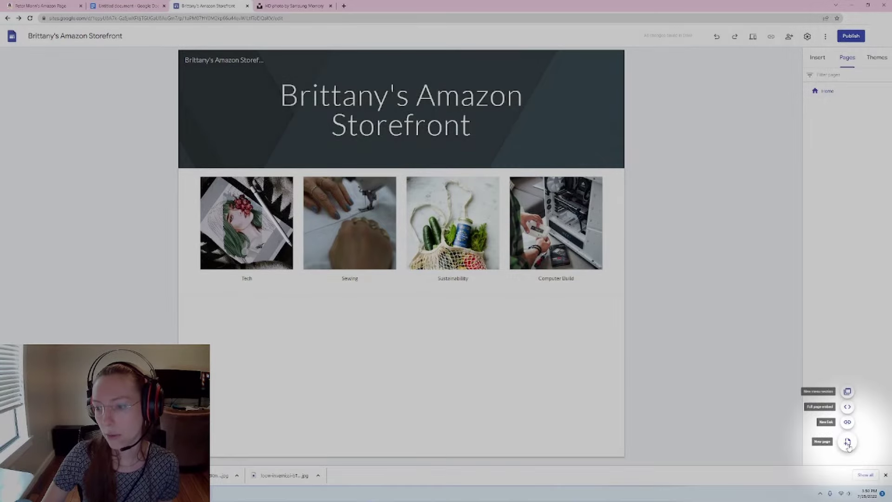
Add Tech, Sustainability, Sewing and Computer Build pages, then go back to Home.
{"action": "left_click", "coordinate": [848, 443]}
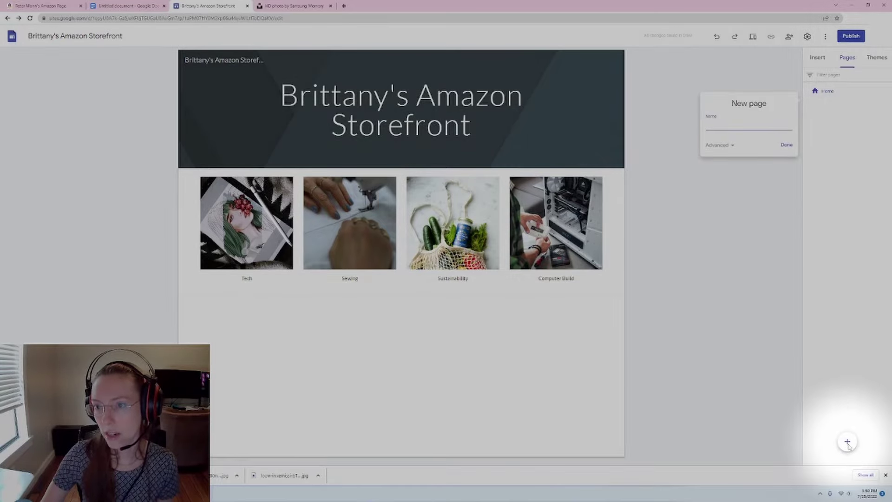
{"action": "type", "text": "T"}
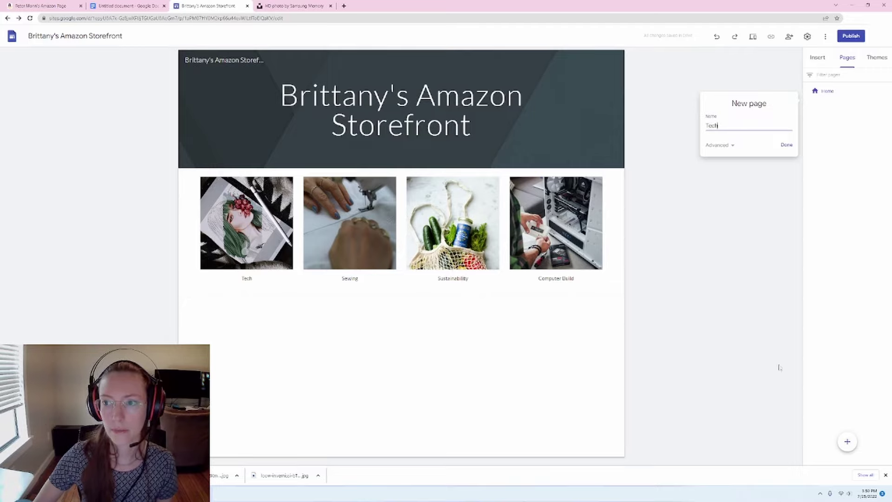
{"action": "type", "text": "ech"}
{"action": "left_click", "coordinate": [787, 145]}
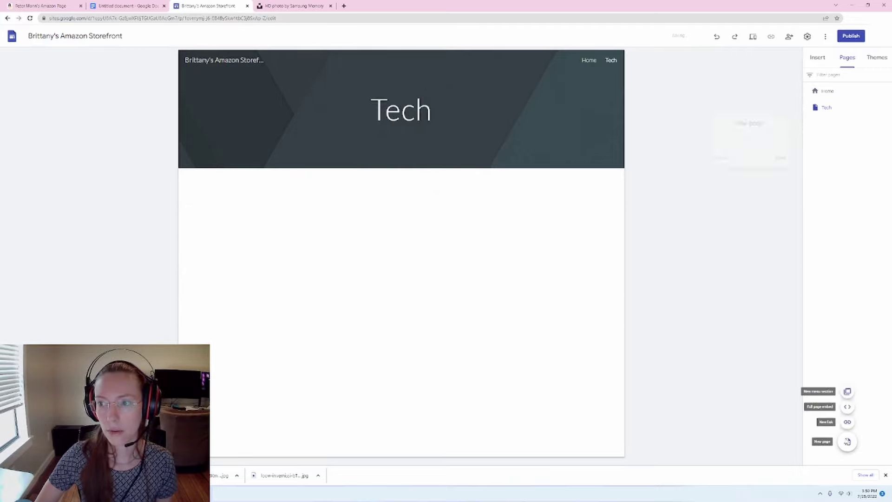
{"action": "left_click", "coordinate": [847, 442]}
{"action": "type", "text": "Sustainability"}
{"action": "key", "text": "Return"}
{"action": "left_click", "coordinate": [847, 442]}
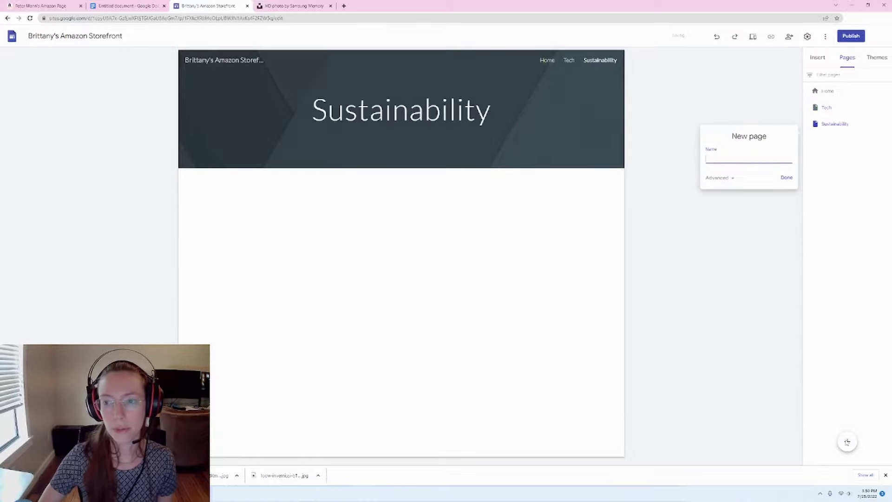
{"action": "type", "text": "Sewing"}
{"action": "key", "text": "Return"}
{"action": "left_click", "coordinate": [848, 442]}
{"action": "type", "text": "Computer Build"}
{"action": "key", "text": "Return"}
{"action": "left_click", "coordinate": [829, 92]}
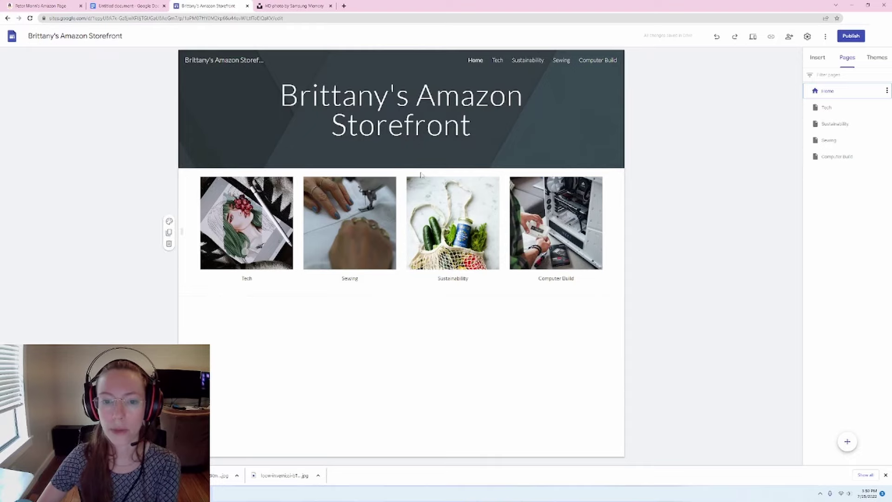
Select just the photo inside the home page's Tech image tile.
{"action": "left_click", "coordinate": [245, 225]}
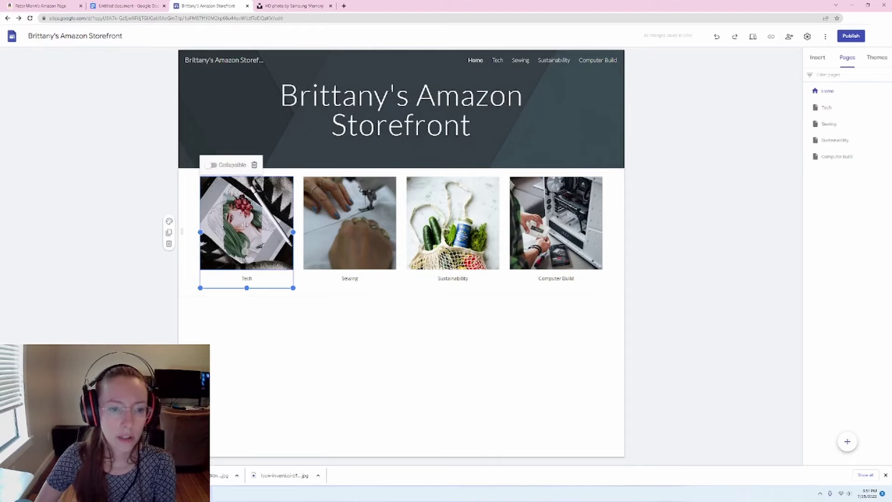
{"action": "right_click", "coordinate": [245, 225]}
{"action": "key", "text": "Escape"}
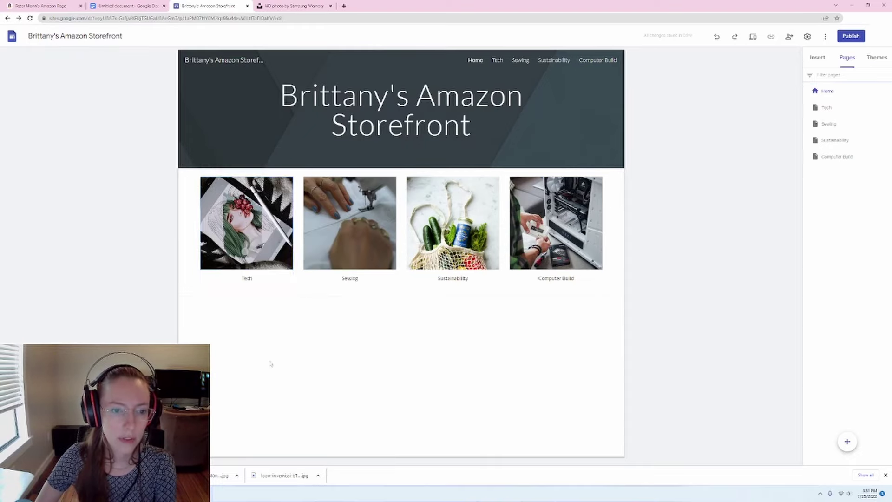
{"action": "double_click", "coordinate": [246, 230]}
{"action": "left_click", "coordinate": [95, 294]}
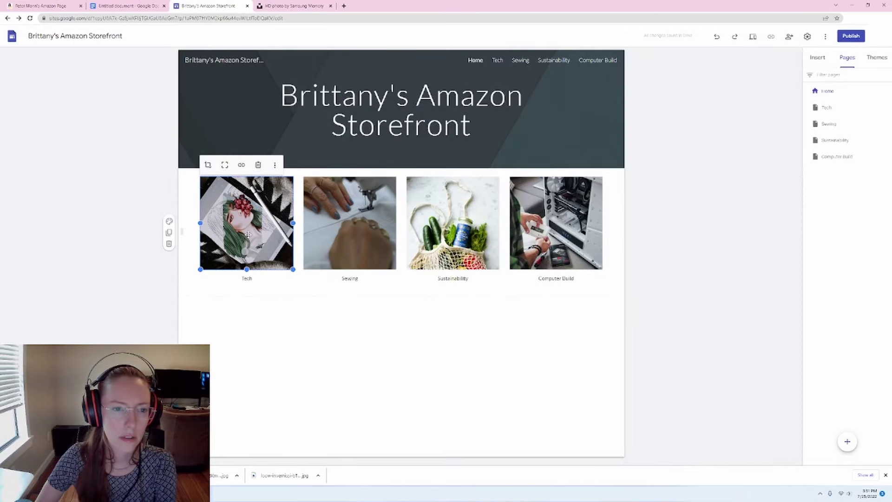
{"action": "left_click", "coordinate": [257, 322]}
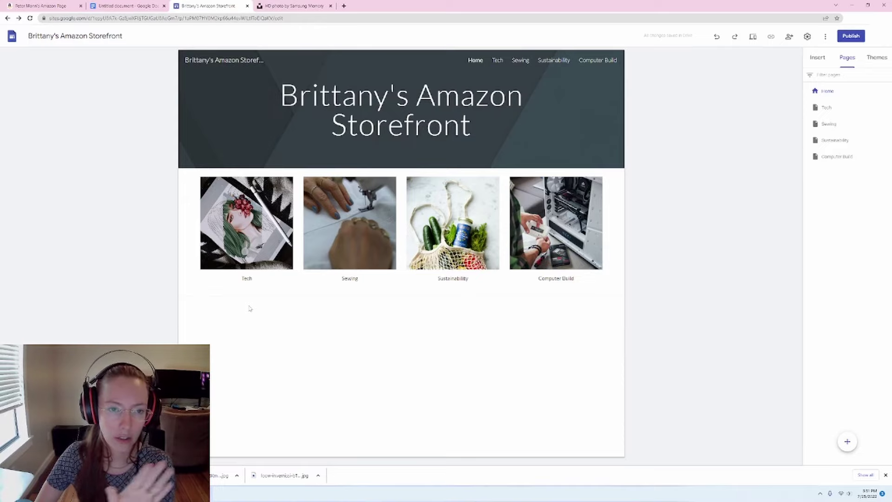
{"action": "left_click", "coordinate": [251, 233]}
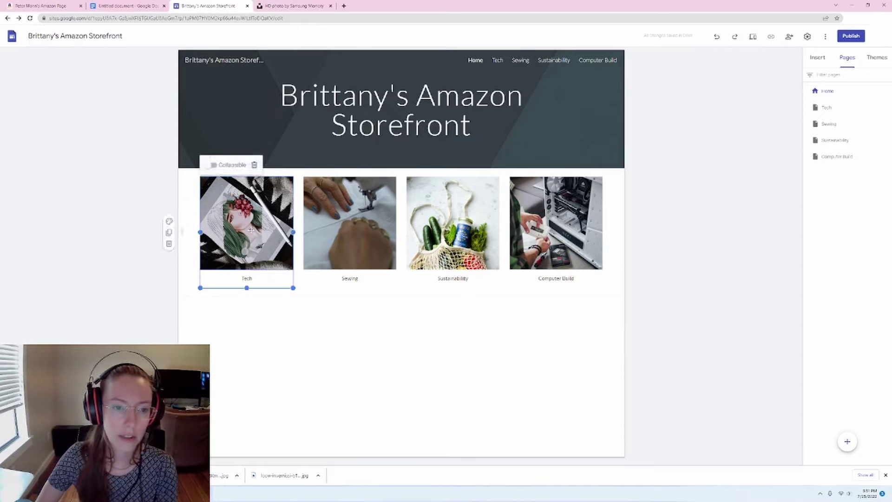
{"action": "left_click", "coordinate": [243, 224]}
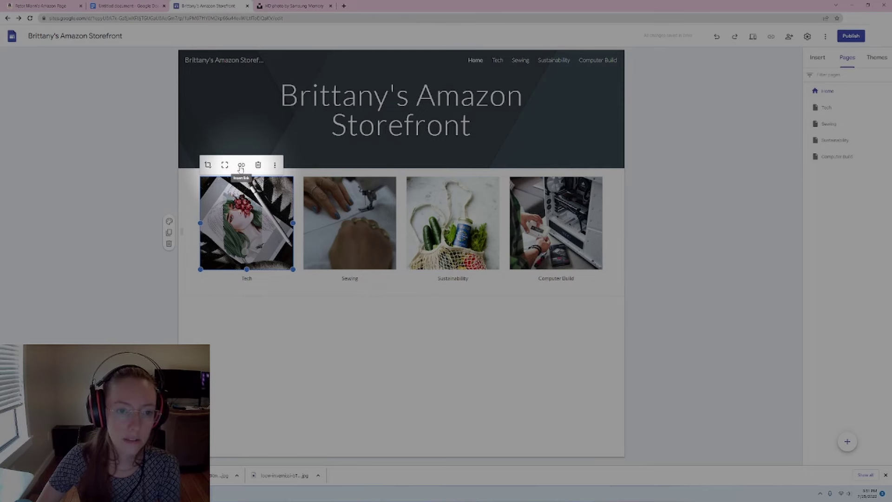
Link the Tech photo to the site's Tech page under This site.
{"action": "left_click", "coordinate": [242, 166]}
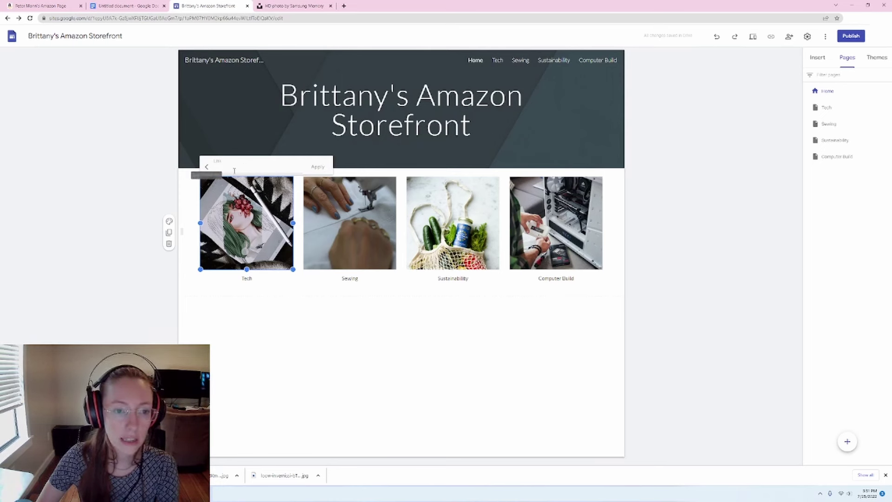
{"action": "left_click", "coordinate": [232, 169]}
{"action": "scroll", "coordinate": [247, 190], "scroll_direction": "down", "scroll_amount": 1}
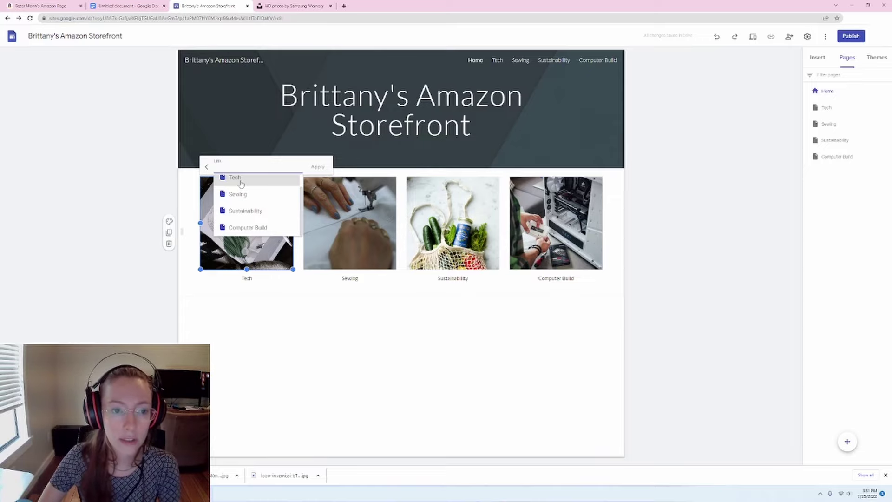
{"action": "left_click", "coordinate": [240, 182]}
{"action": "left_click", "coordinate": [318, 166]}
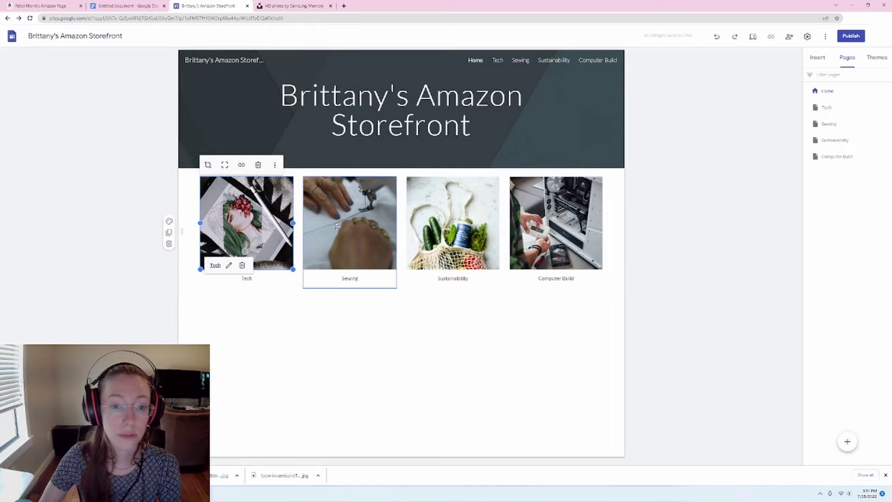
{"action": "mouse_move", "coordinate": [352, 219]}
{"action": "left_mouse_down"}
{"action": "mouse_move", "coordinate": [350, 211]}
{"action": "mouse_move", "coordinate": [351, 219]}
{"action": "left_mouse_up"}
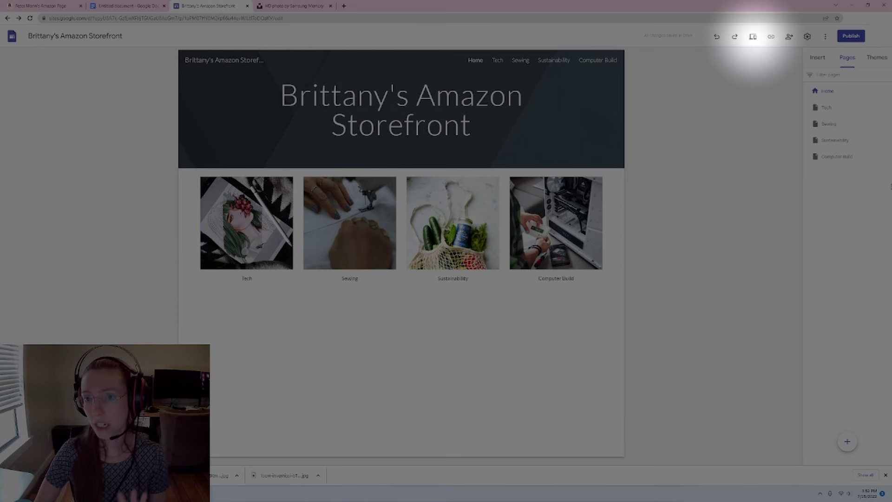
In preview, confirm the Tech photo opens the Tech page, then exit preview.
{"action": "left_click", "coordinate": [753, 36]}
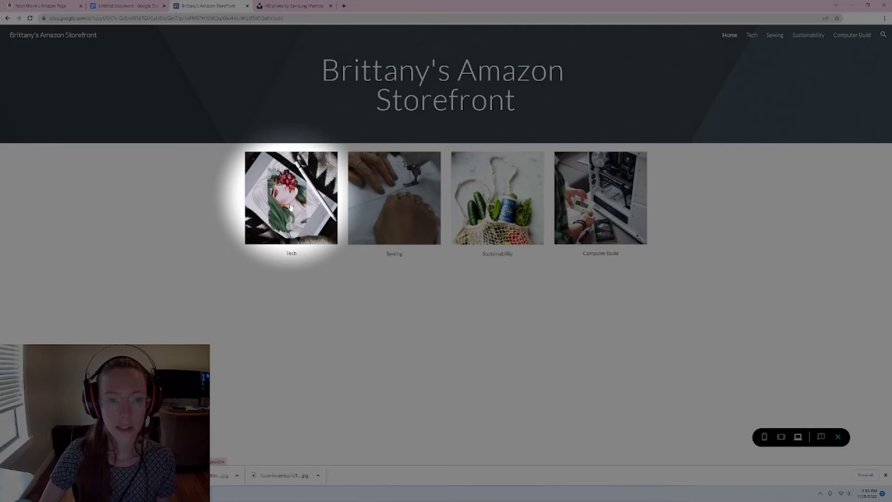
{"action": "left_click", "coordinate": [290, 206]}
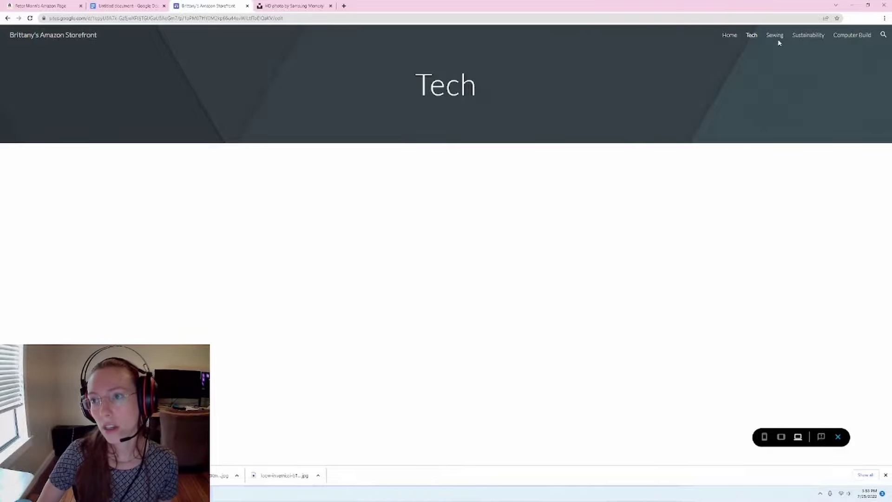
{"action": "left_click", "coordinate": [845, 438]}
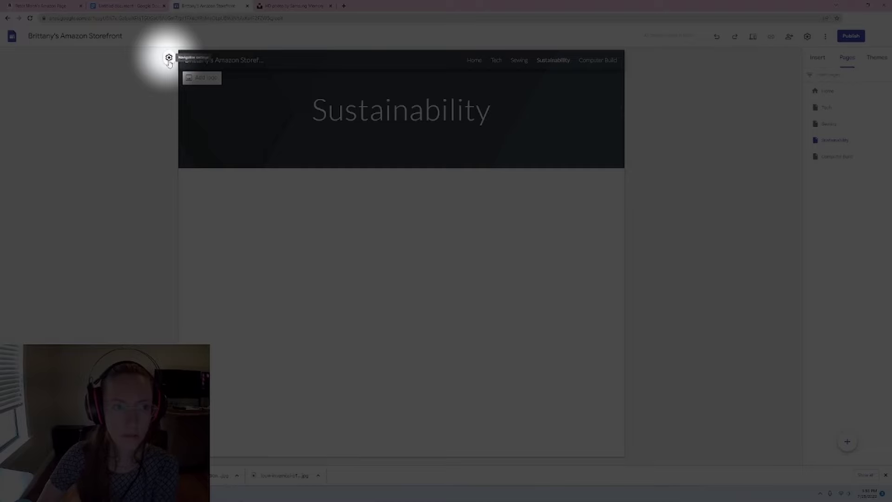
Set the navigation mode to Side and check the hamburger drawer listing the pages.
{"action": "left_click", "coordinate": [169, 59]}
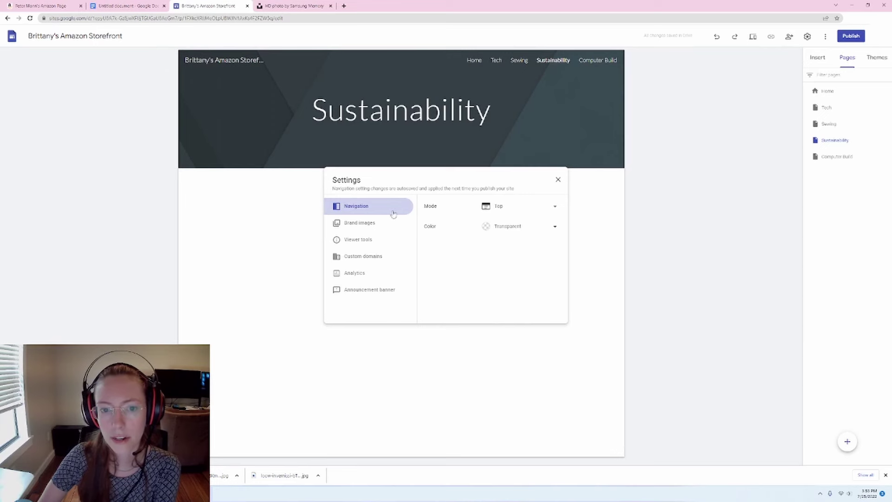
{"action": "left_click", "coordinate": [520, 206]}
{"action": "left_click", "coordinate": [506, 223]}
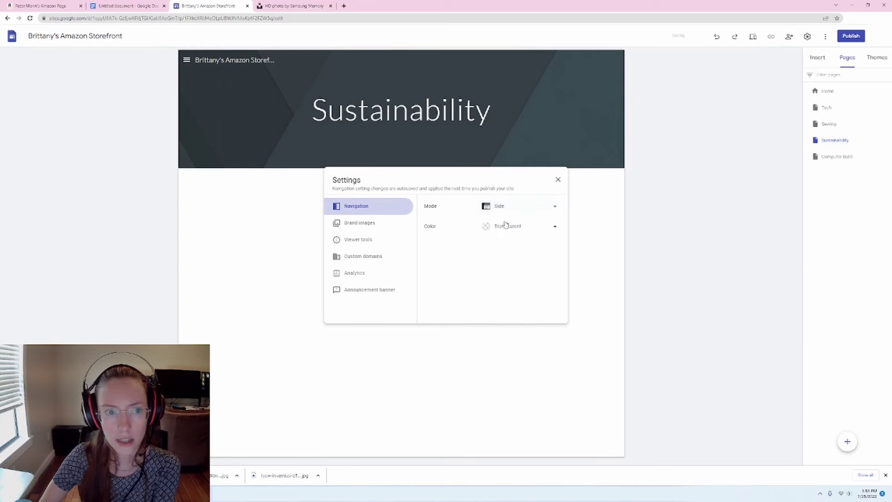
{"action": "left_click", "coordinate": [553, 231]}
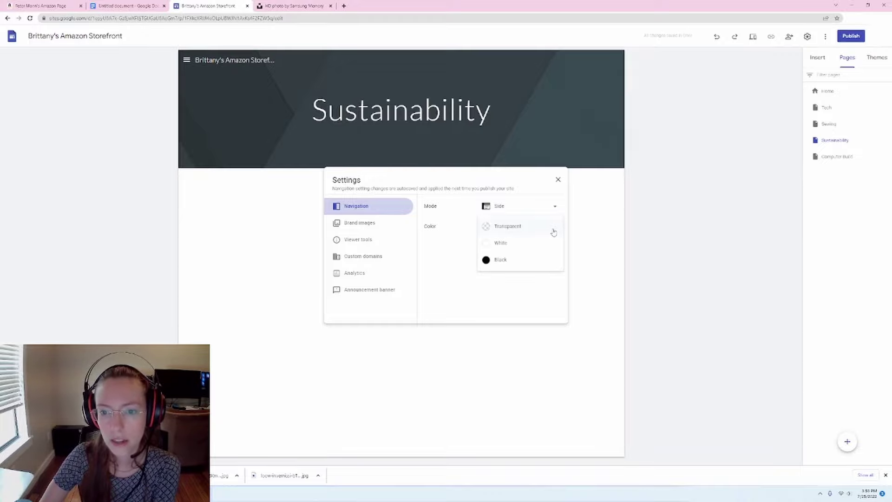
{"action": "left_click", "coordinate": [634, 230]}
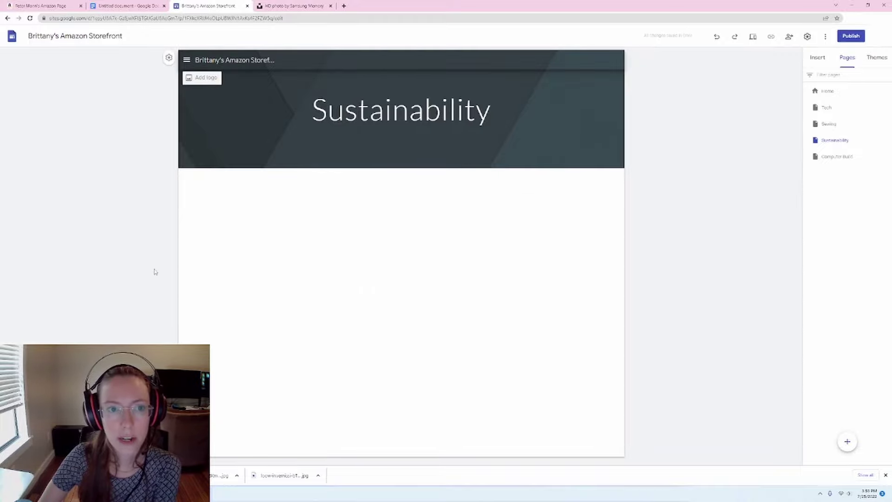
{"action": "left_click", "coordinate": [187, 61]}
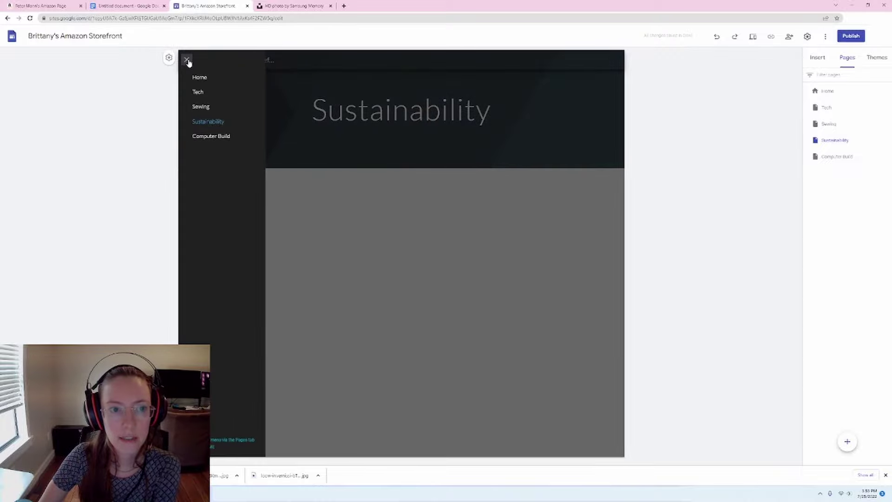
{"action": "left_click", "coordinate": [696, 243]}
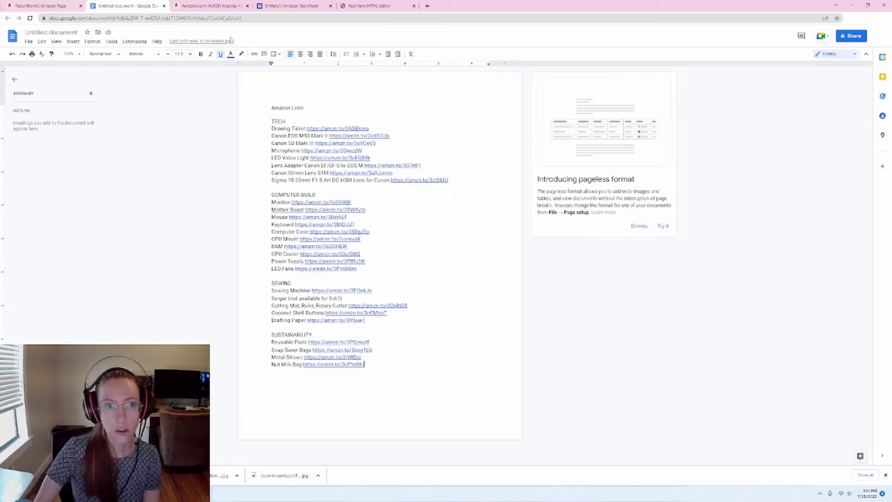
Open the Drawing Tablet link's Amazon product page from the document in a new tab.
{"action": "left_click", "coordinate": [338, 128]}
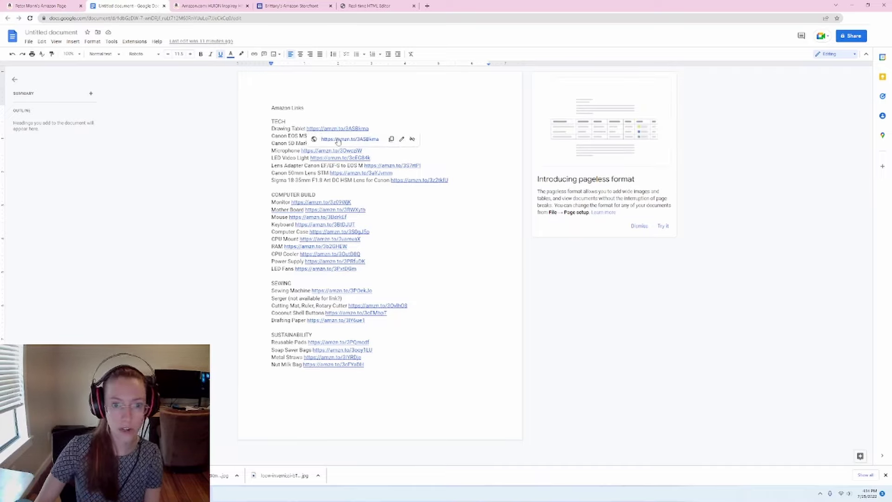
{"action": "left_click", "coordinate": [338, 139]}
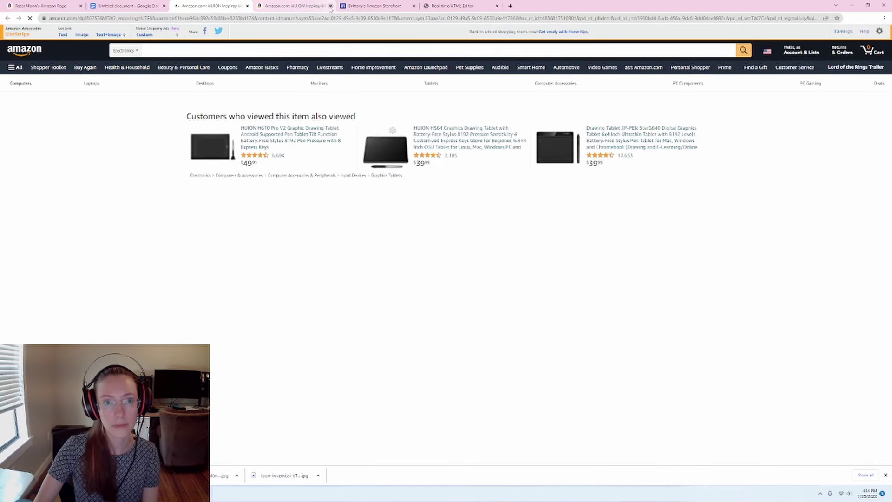
Close the duplicate Amazon tab, keeping the HUION Inspiroy H640P product page.
{"action": "left_click", "coordinate": [331, 6]}
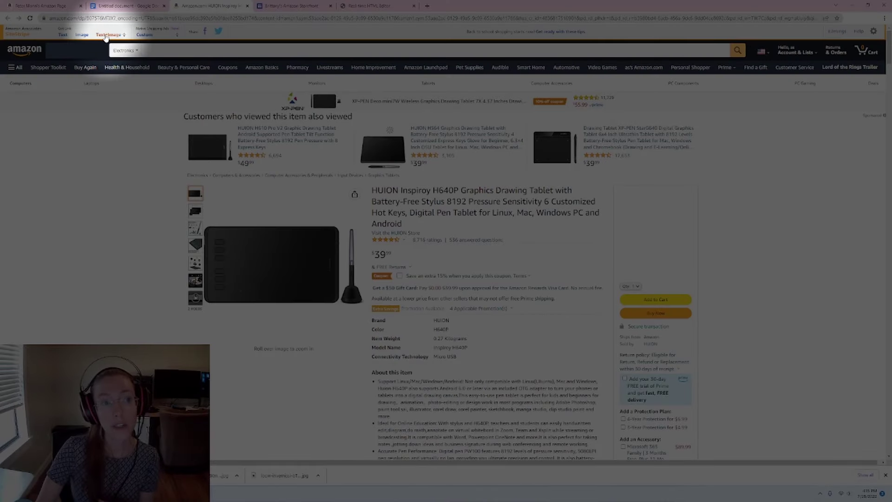
Generate the SiteStripe Text+Image link HTML for the HUION tablet and select it.
{"action": "left_click", "coordinate": [106, 35]}
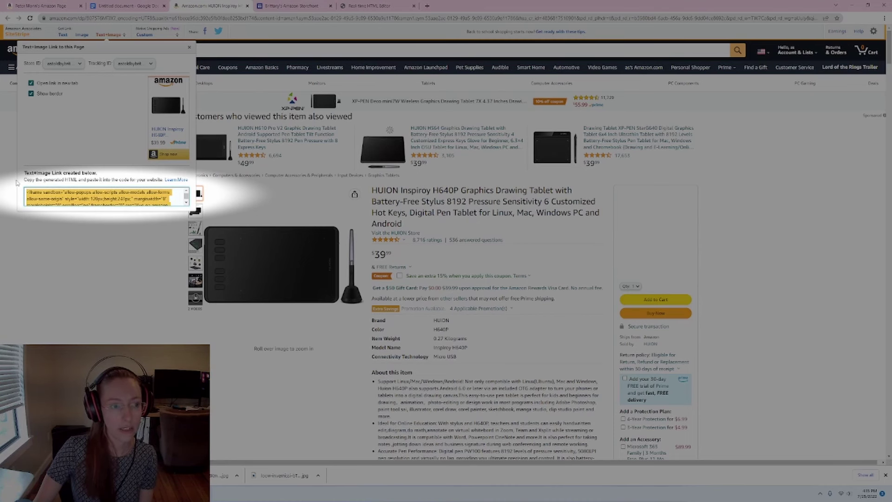
{"action": "left_click_drag", "start_coordinate": [26, 180], "coordinate": [115, 180]}
{"action": "left_click", "coordinate": [120, 204]}
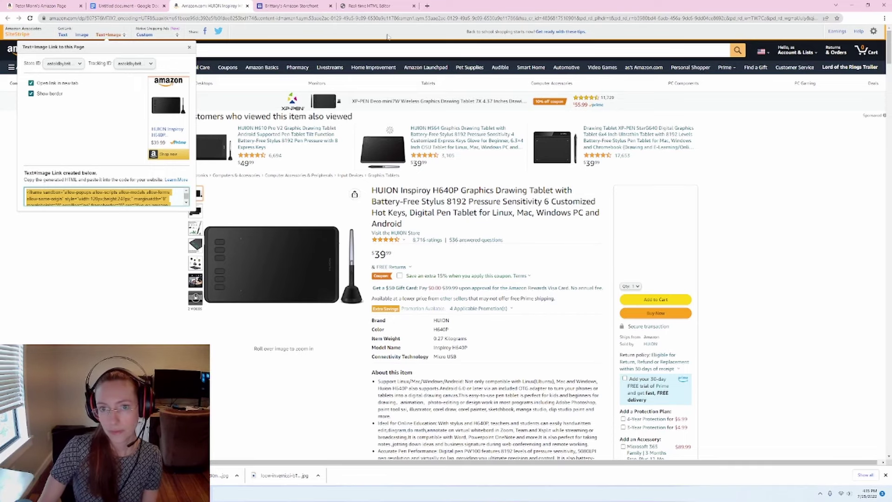
Load htmledit.squarefree.com in a new browser tab.
{"action": "left_click", "coordinate": [376, 6]}
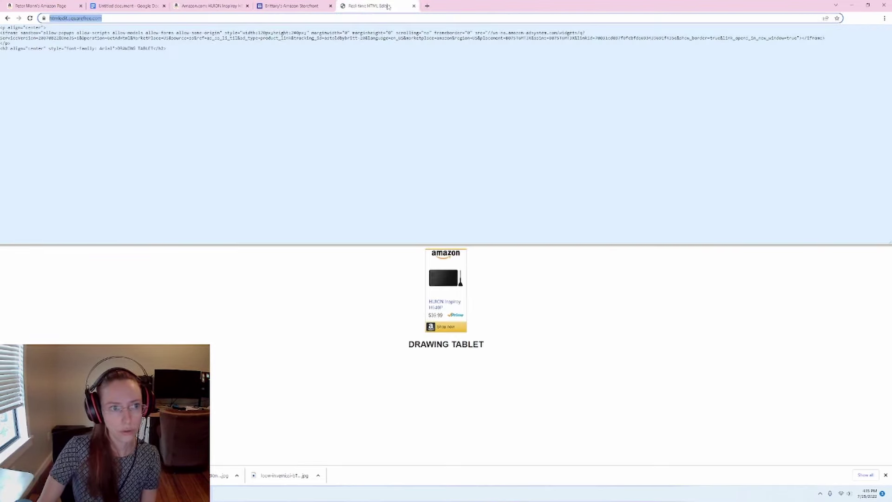
{"action": "left_click", "coordinate": [426, 6]}
{"action": "type", "text": "htmledit."}
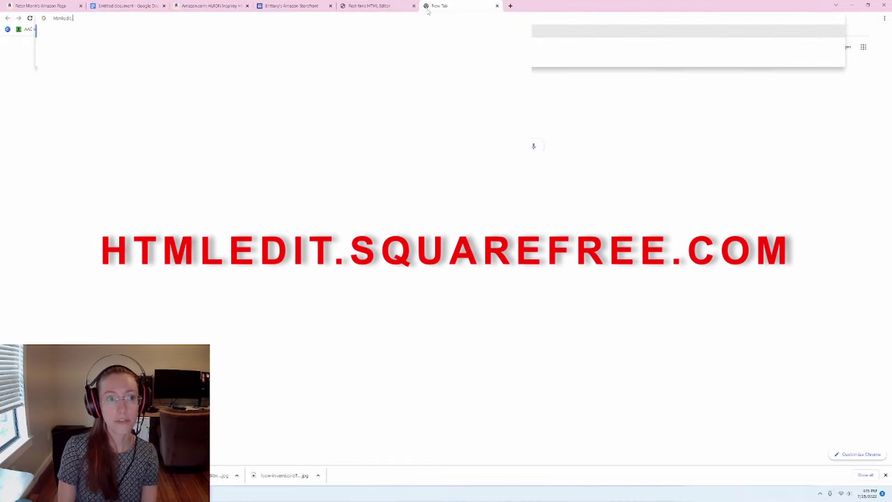
{"action": "type", "text": "squarefree.com"}
{"action": "key", "text": "Return"}
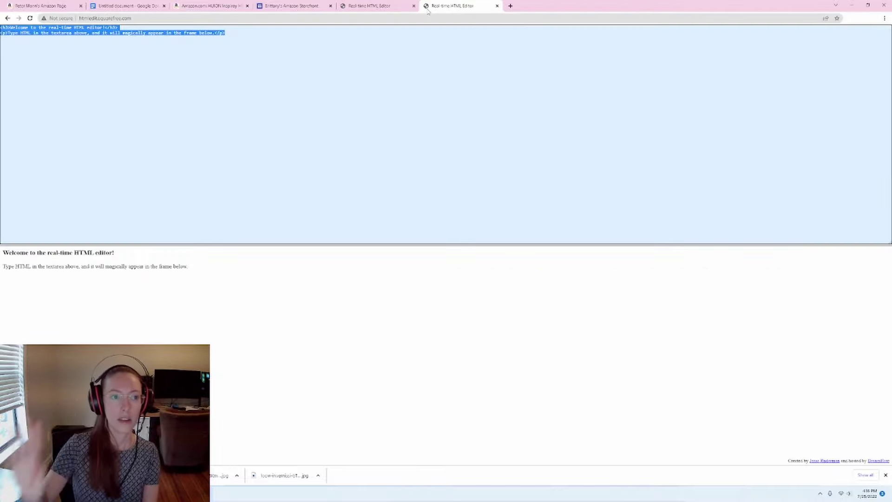
Select all of the editor's default welcome HTML code.
{"action": "left_click", "coordinate": [256, 255]}
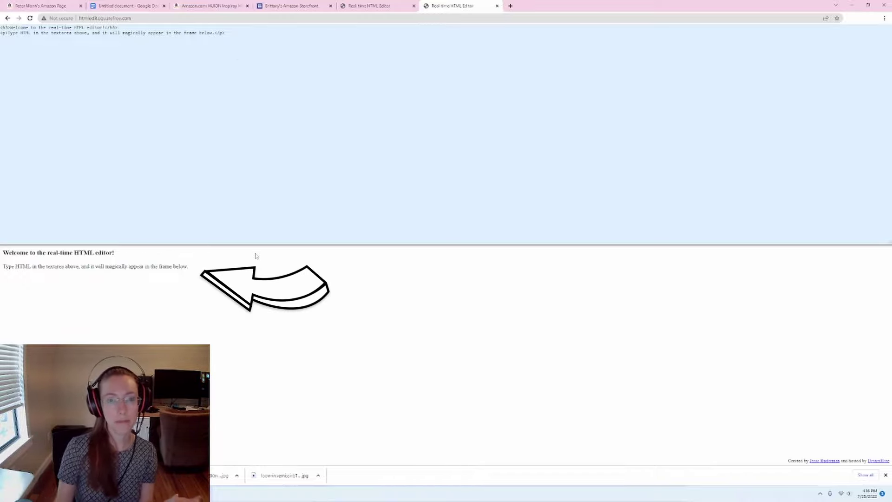
{"action": "key", "text": "ctrl+a"}
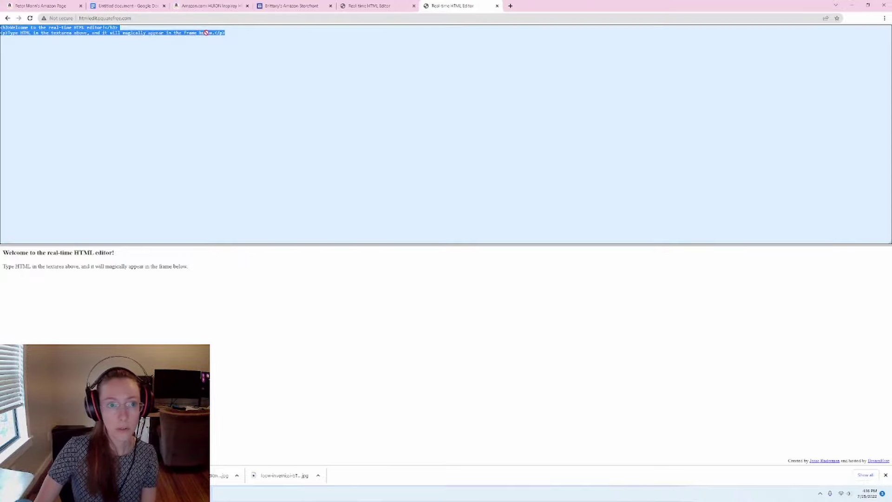
{"action": "left_click", "coordinate": [86, 55]}
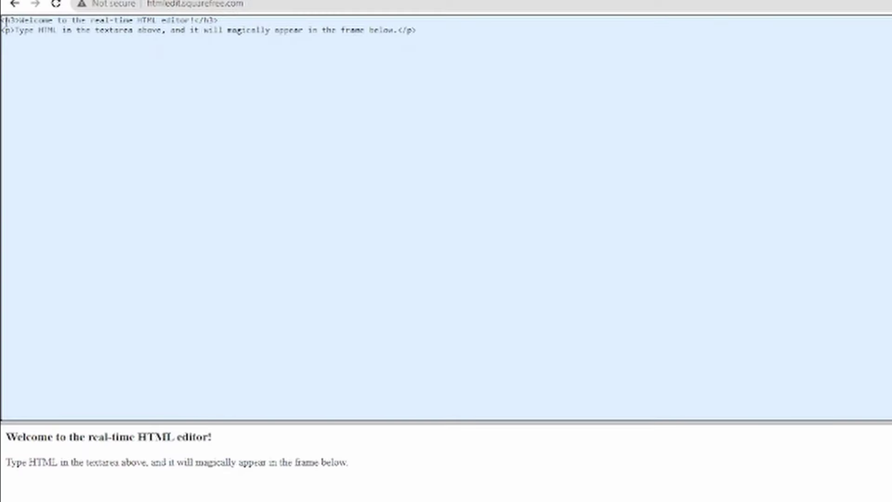
{"action": "left_click_drag", "start_coordinate": [5, 20], "coordinate": [450, 30]}
{"action": "left_click", "coordinate": [205, 479]}
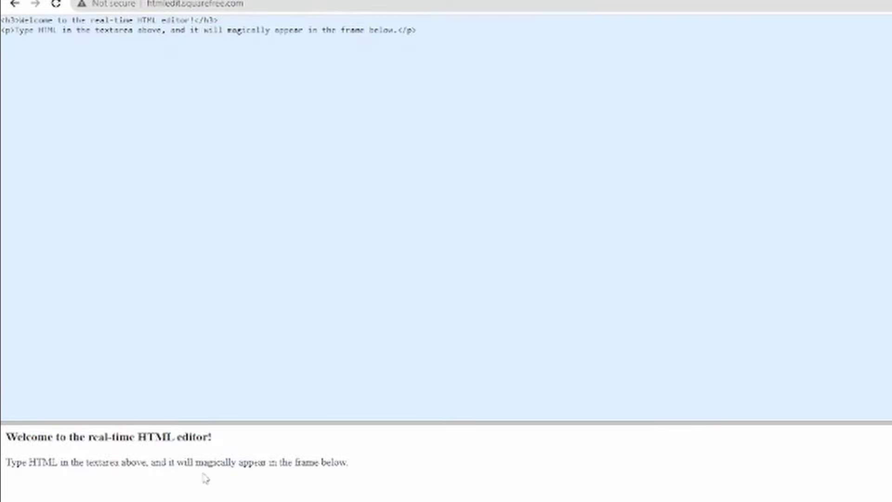
{"action": "left_click_drag", "start_coordinate": [5, 435], "coordinate": [388, 469]}
{"action": "left_click", "coordinate": [356, 463]}
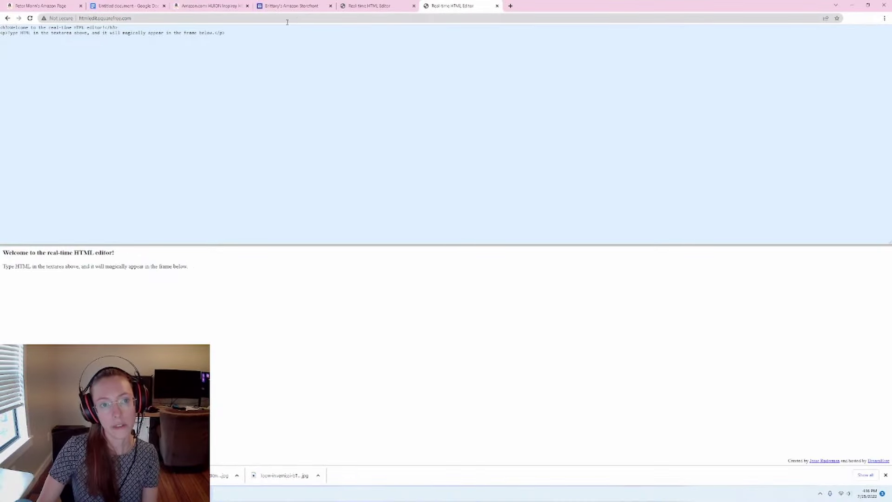
{"action": "left_click", "coordinate": [134, 33]}
{"action": "key", "text": "ctrl+a"}
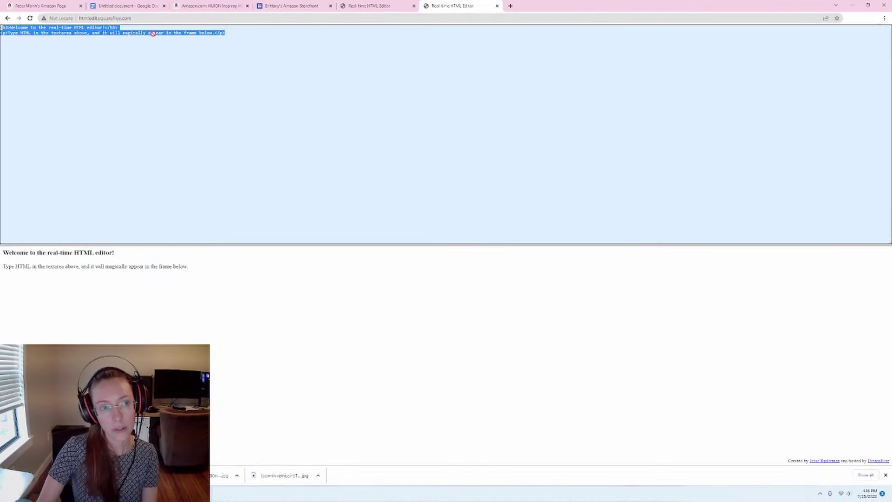
{"action": "left_click_drag", "start_coordinate": [259, 389], "coordinate": [2, 251]}
{"action": "left_click", "coordinate": [285, 96]}
{"action": "left_click_drag", "start_coordinate": [246, 39], "coordinate": [2, 27]}
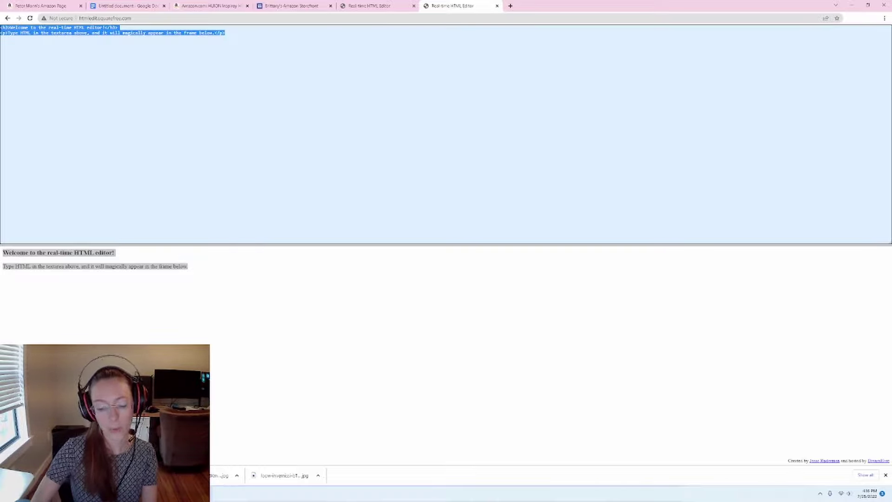
Delete the selected default welcome HTML from the editor.
{"action": "key", "text": "BackSpace"}
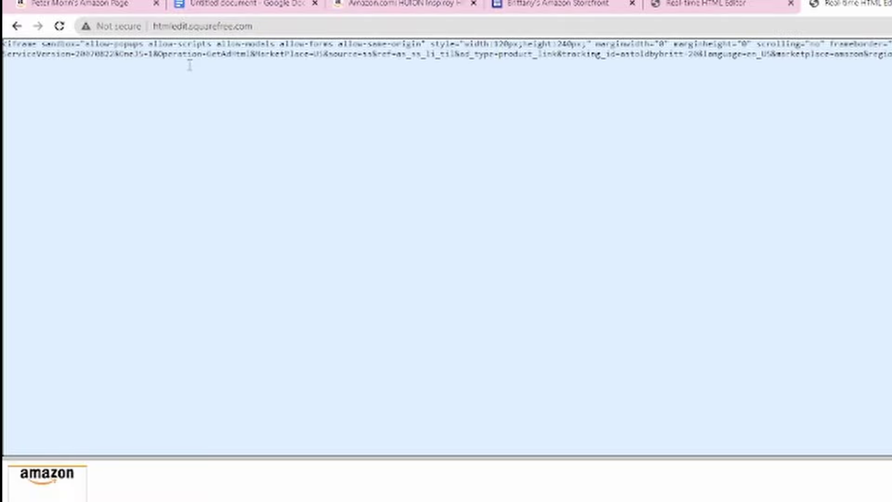
Wrap the iframe in a <p align="center"> paragraph and paste the Arial DRAWING TABLET h2 below.
{"action": "key", "text": "Return"}
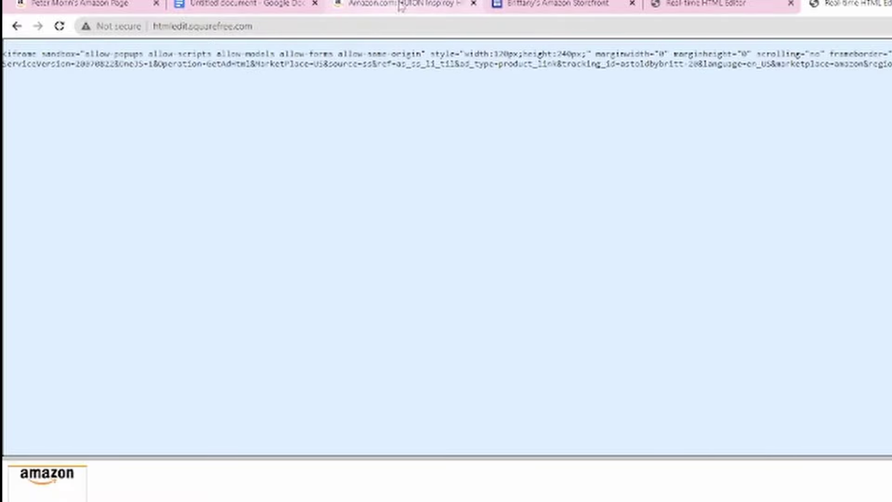
{"action": "left_click", "coordinate": [671, 2]}
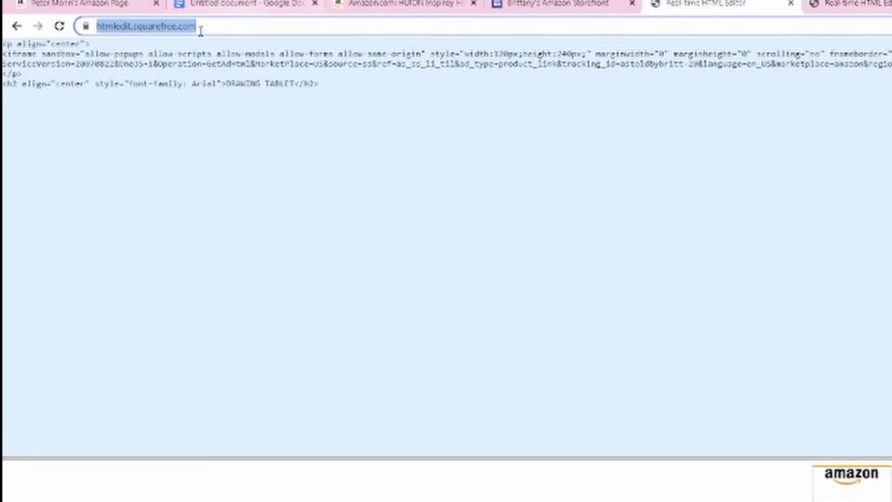
{"action": "left_click_drag", "start_coordinate": [90, 43], "coordinate": [4, 44]}
{"action": "key", "text": "ctrl+c"}
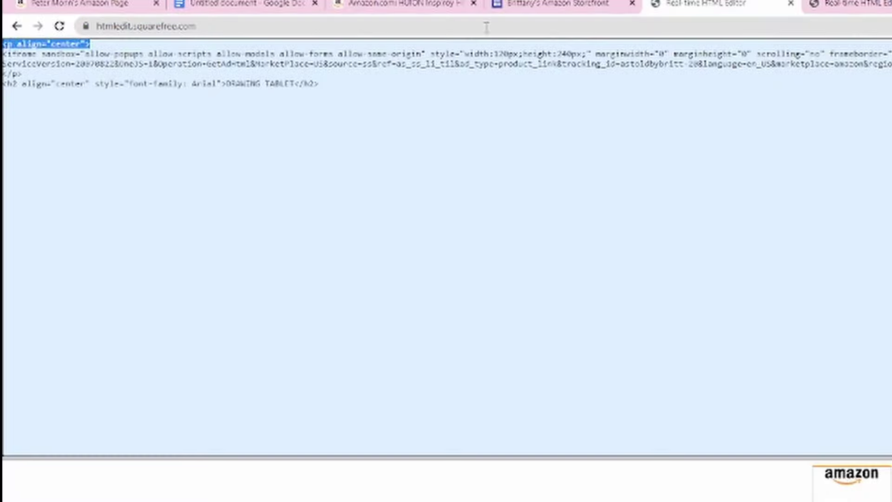
{"action": "left_click", "coordinate": [834, 2]}
{"action": "left_click", "coordinate": [77, 44]}
{"action": "key", "text": "ctrl+v"}
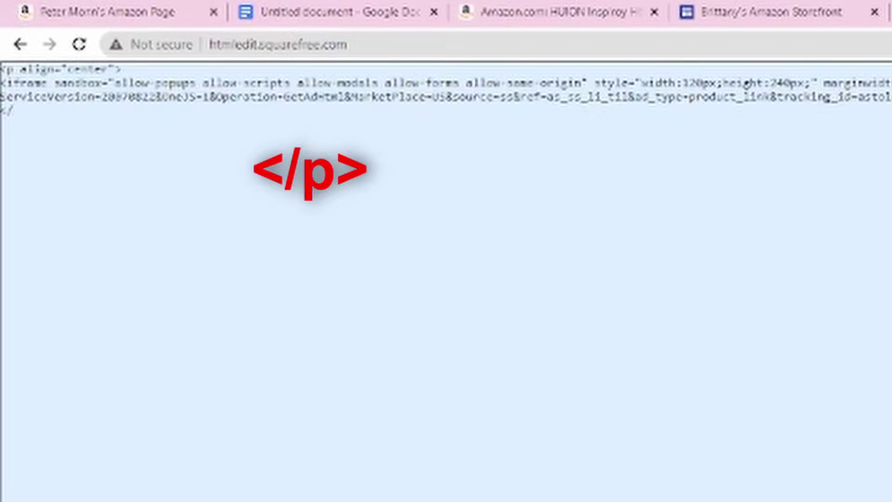
{"action": "type", "text": "p>"}
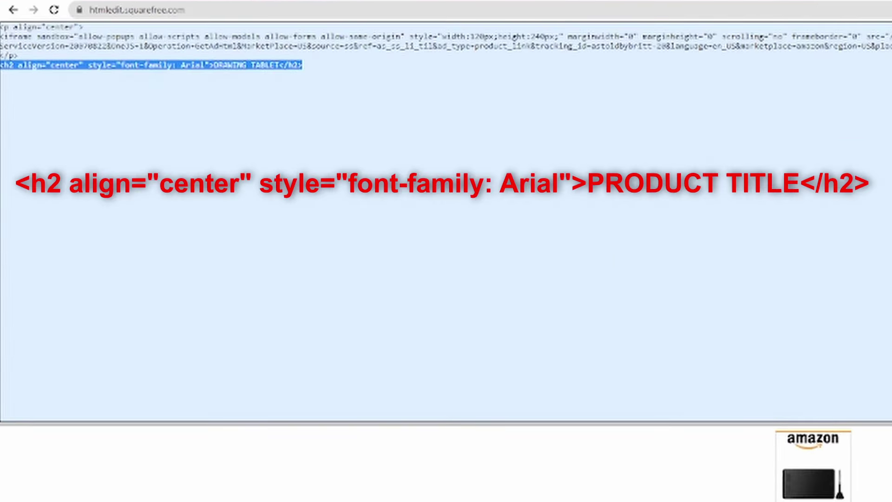
{"action": "key", "text": "BackSpace"}
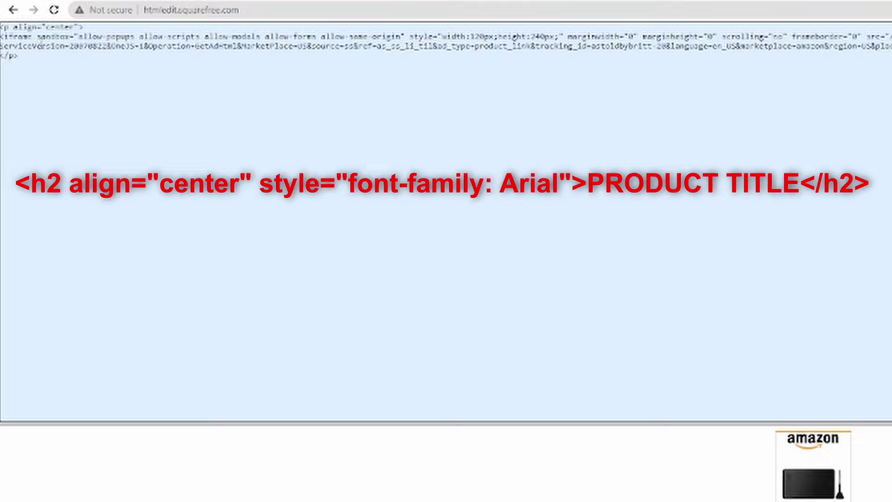
{"action": "type", "text": "<h2 align=\"center\" style=\"font-family: Arial\">DRAWING TABLET</h2>"}
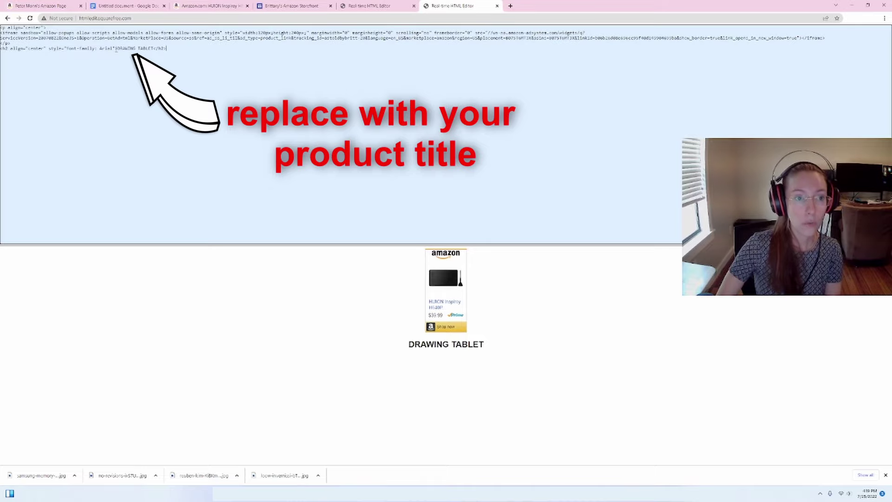
Check the HUION tablet's Amazon page, then select all the widget and DRAWING TABLET heading code.
{"action": "left_click_drag", "start_coordinate": [117, 50], "coordinate": [154, 51]}
{"action": "left_click", "coordinate": [494, 397]}
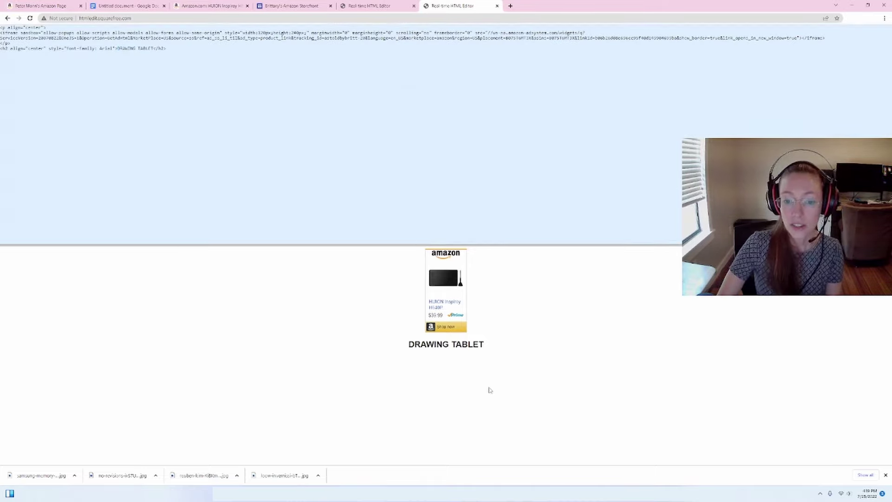
{"action": "key", "text": "ctrl+1"}
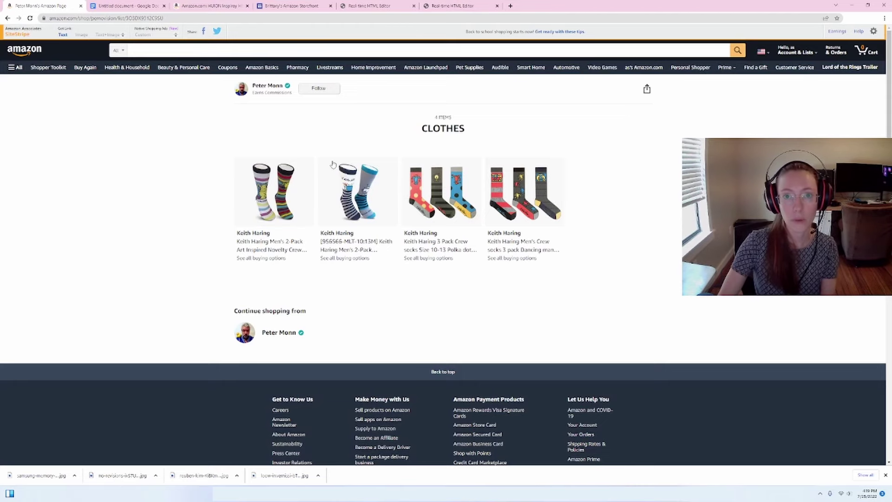
{"action": "key", "text": "ctrl+6"}
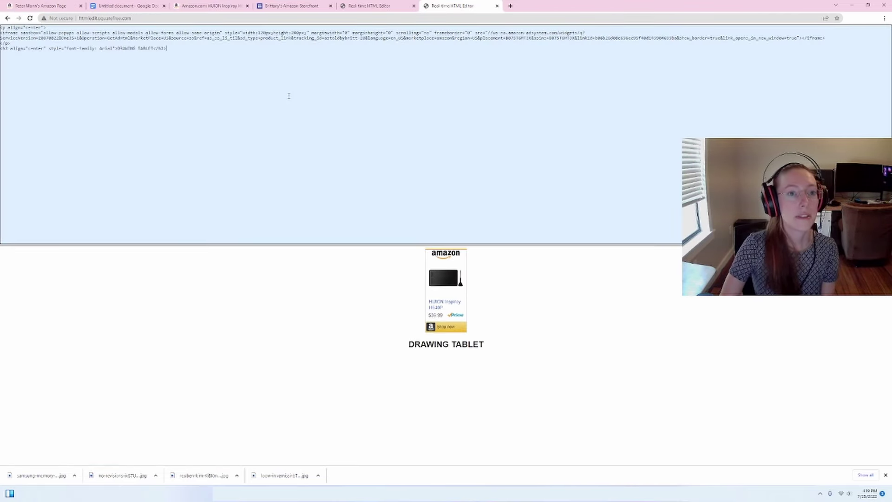
{"action": "key", "text": "ctrl+3"}
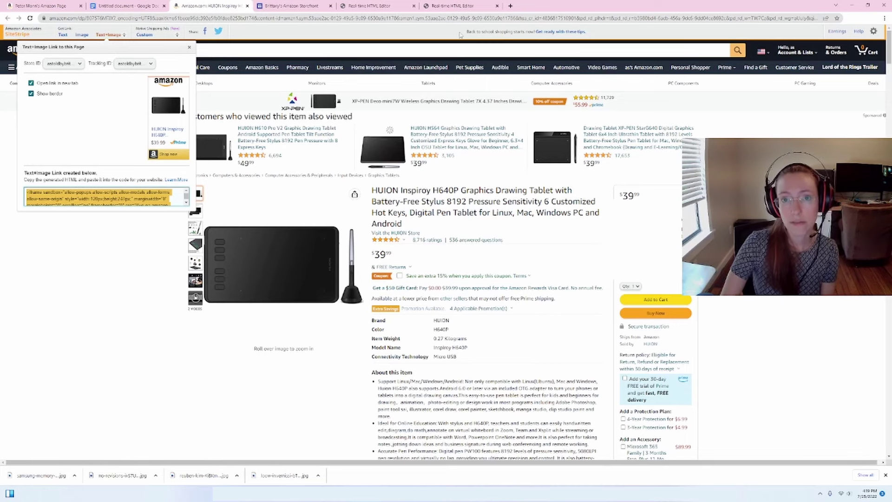
{"action": "left_click", "coordinate": [455, 6]}
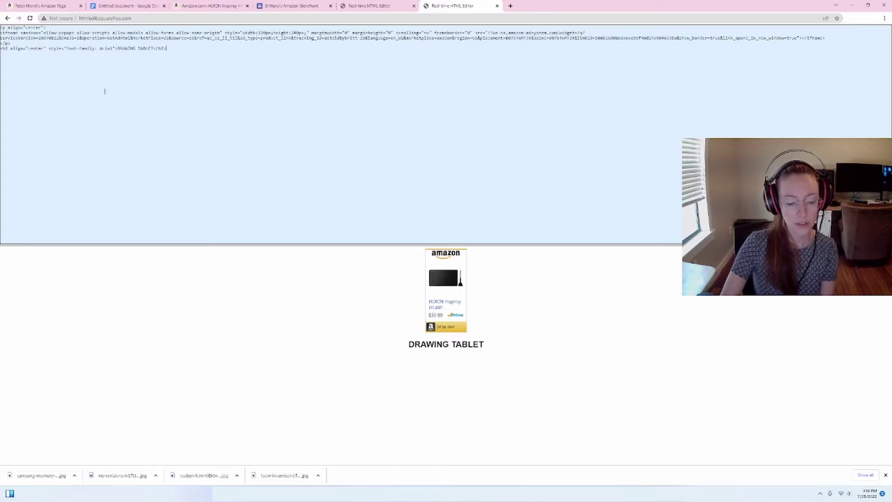
{"action": "key", "text": "ctrl+a"}
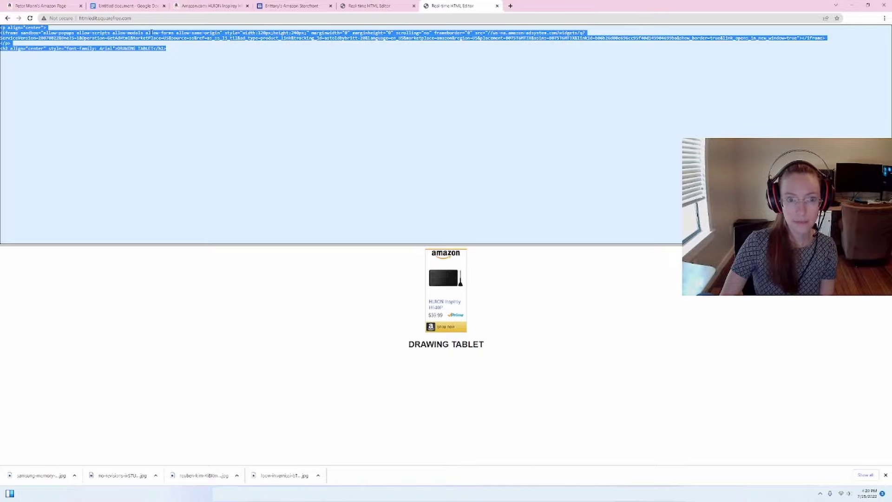
Return to the storefront site's tab showing the still-empty Tech page.
{"action": "left_click", "coordinate": [297, 6]}
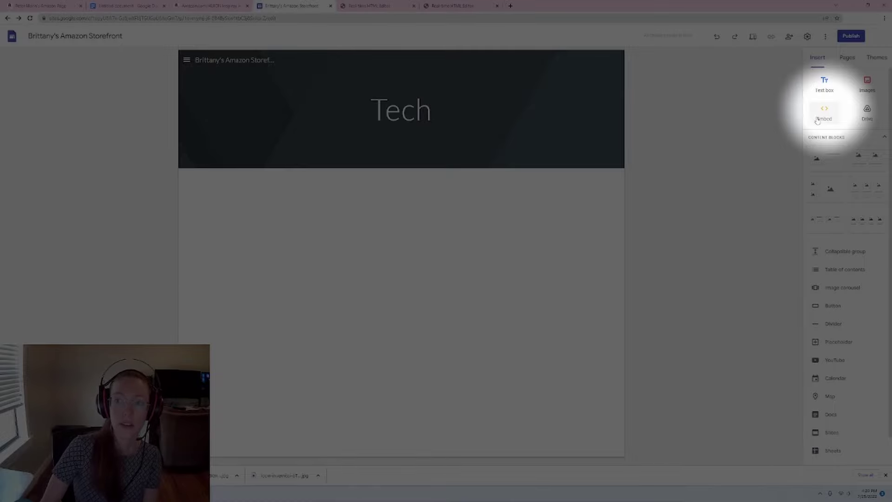
Embed the copied drawing-tablet widget code on the Tech page and shrink its box narrower and shorter.
{"action": "left_click", "coordinate": [825, 113]}
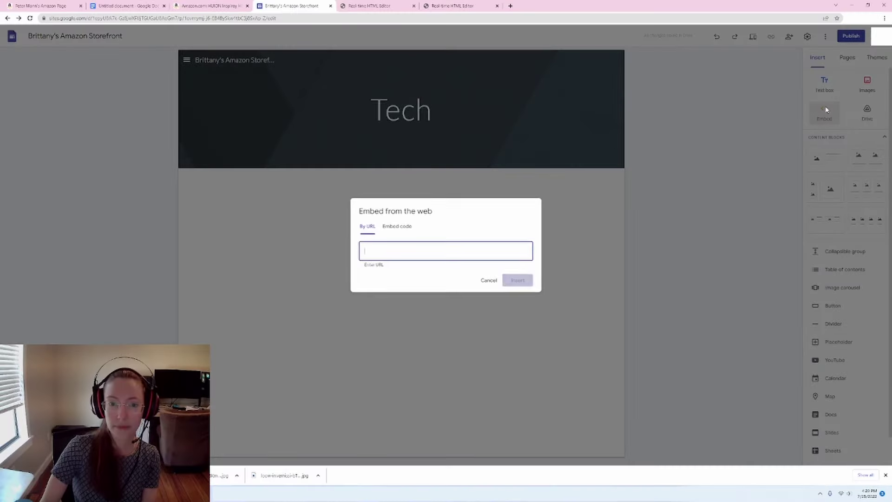
{"action": "left_click", "coordinate": [401, 227]}
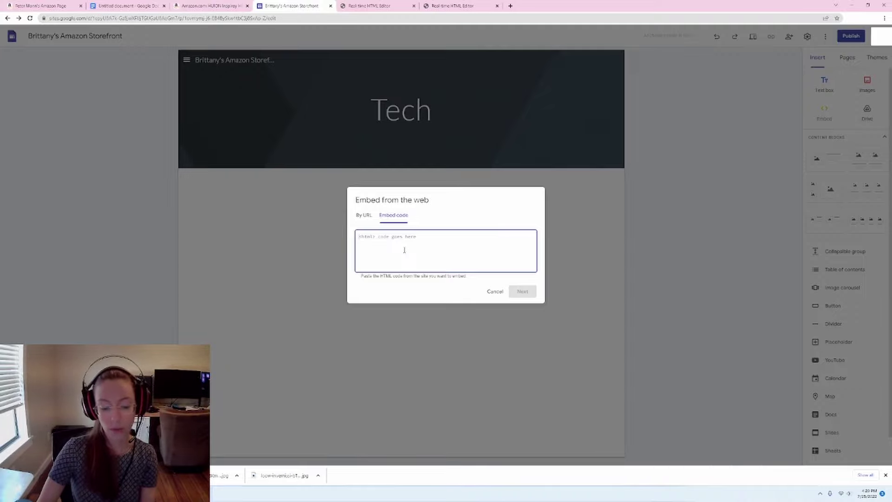
{"action": "key", "text": "ctrl+v"}
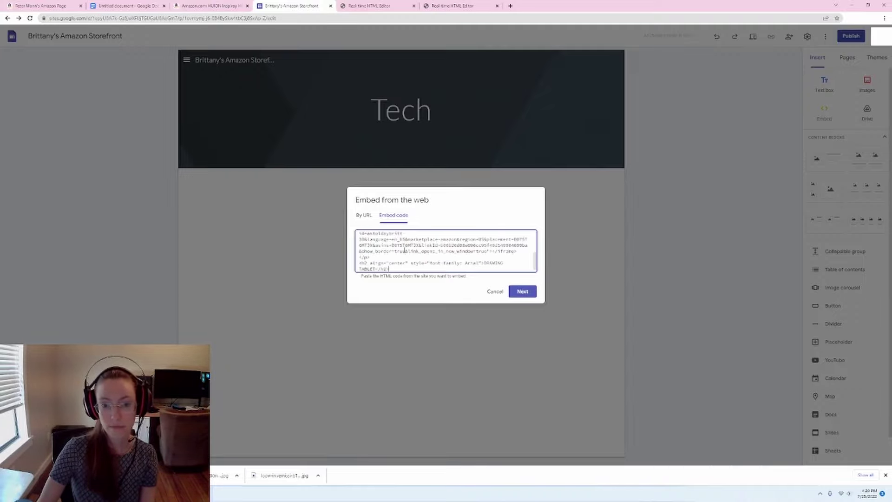
{"action": "left_click", "coordinate": [531, 296]}
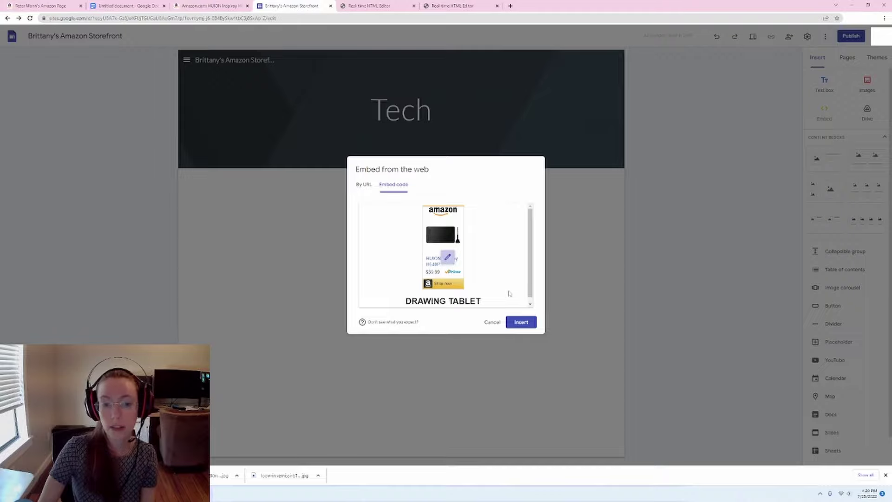
{"action": "left_click", "coordinate": [519, 322]}
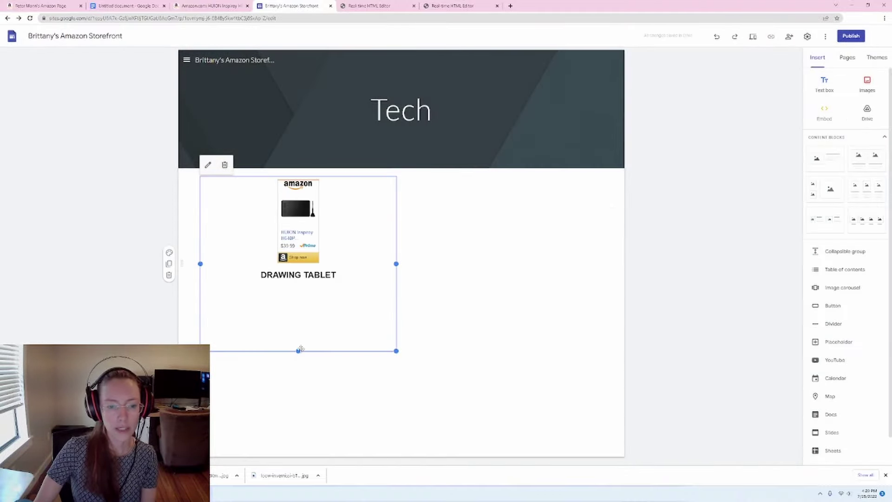
{"action": "left_click_drag", "start_coordinate": [299, 351], "coordinate": [300, 286]}
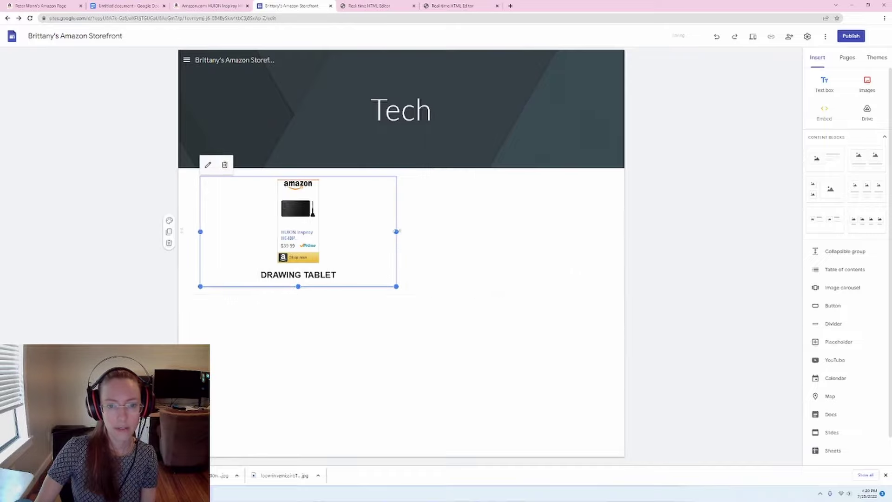
{"action": "left_click_drag", "start_coordinate": [395, 232], "coordinate": [293, 231]}
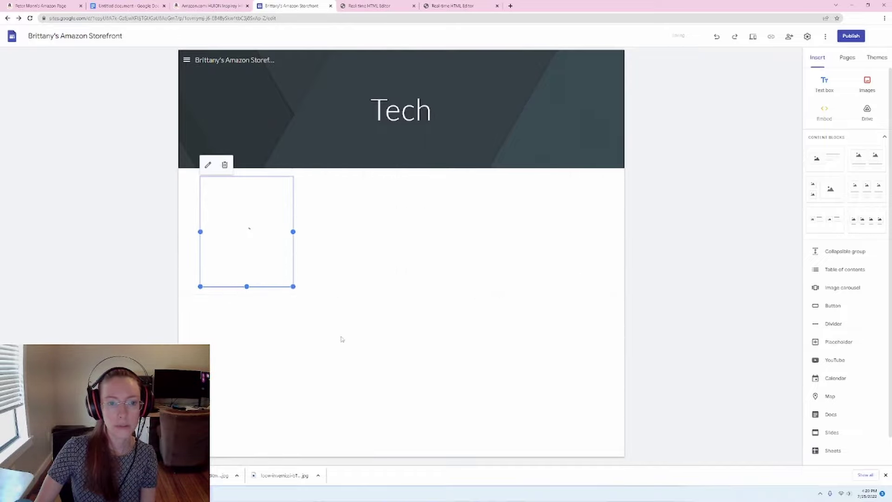
Preview the Tech page, enlarge the tablet embed slightly, and test its link to the HUION listing.
{"action": "left_click", "coordinate": [651, 197]}
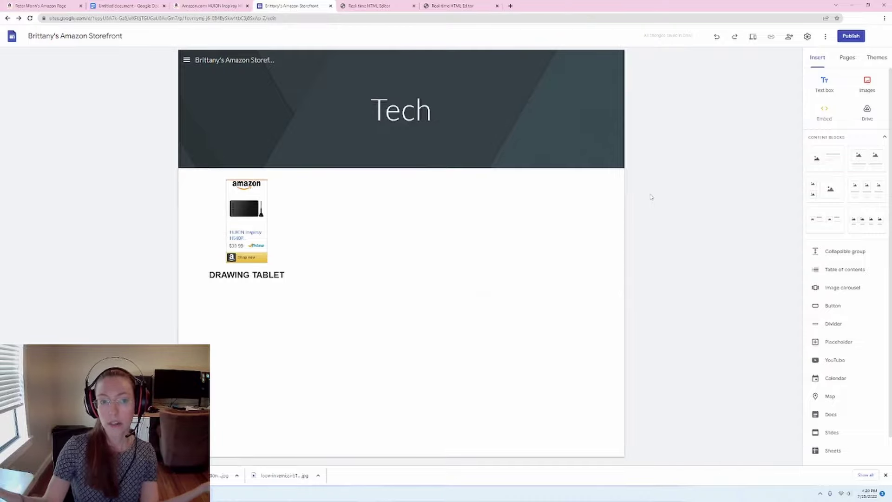
{"action": "left_click", "coordinate": [751, 42]}
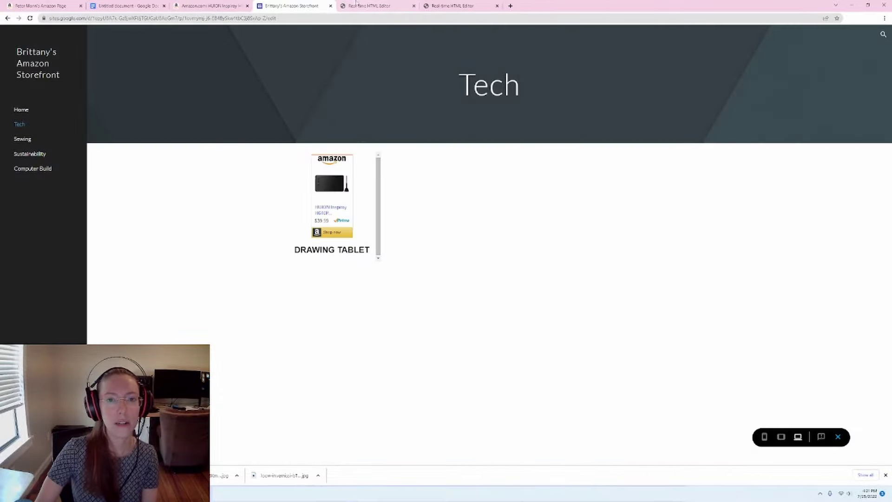
{"action": "left_click", "coordinate": [838, 438]}
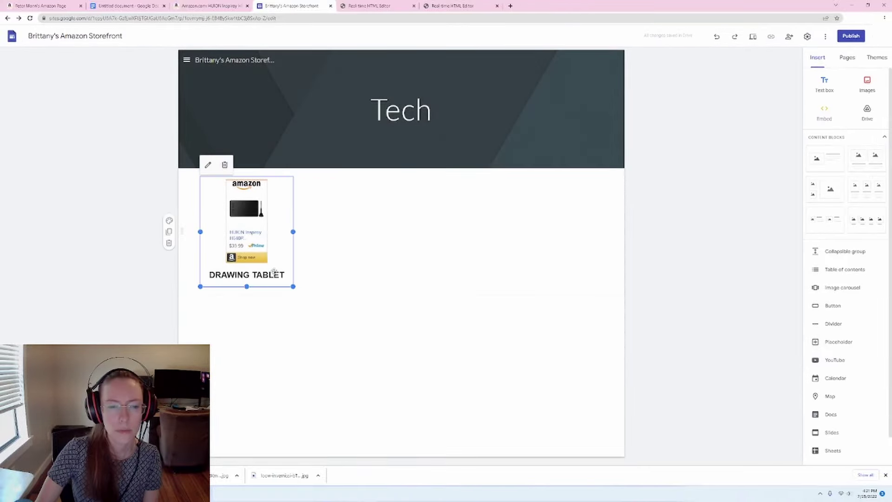
{"action": "left_click_drag", "start_coordinate": [292, 286], "coordinate": [328, 295]}
{"action": "left_click", "coordinate": [753, 37]}
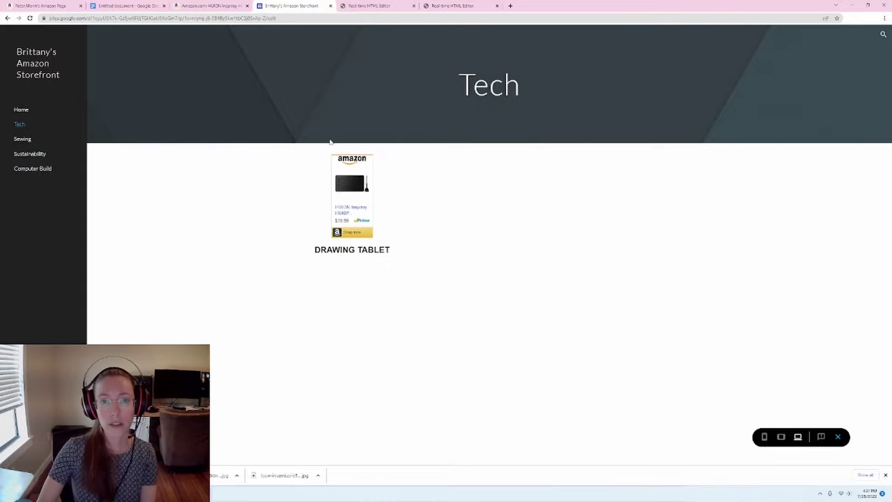
{"action": "left_click", "coordinate": [346, 211]}
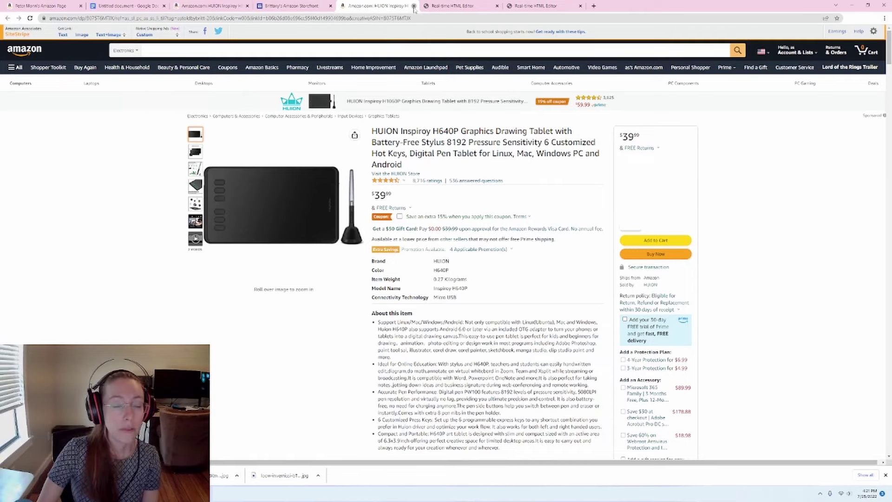
{"action": "left_click", "coordinate": [414, 6]}
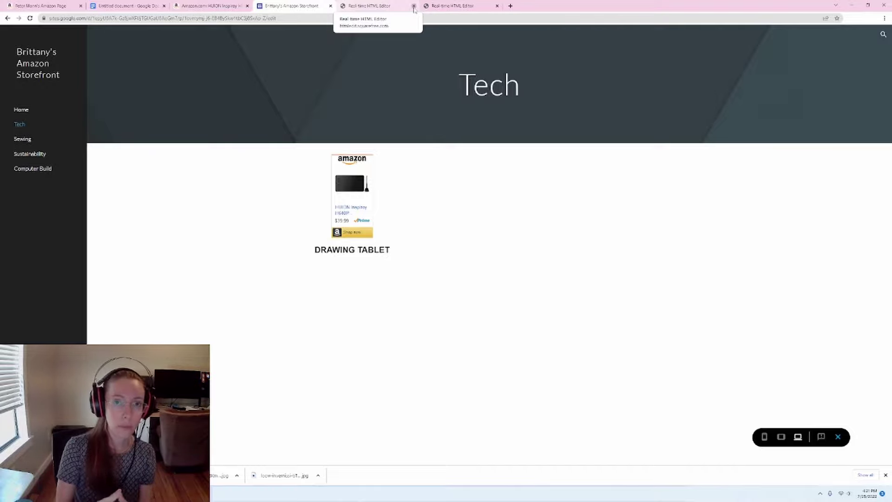
Close the duplicate HTML editor tab and move to the Google Docs list of Amazon links.
{"action": "left_click", "coordinate": [442, 4]}
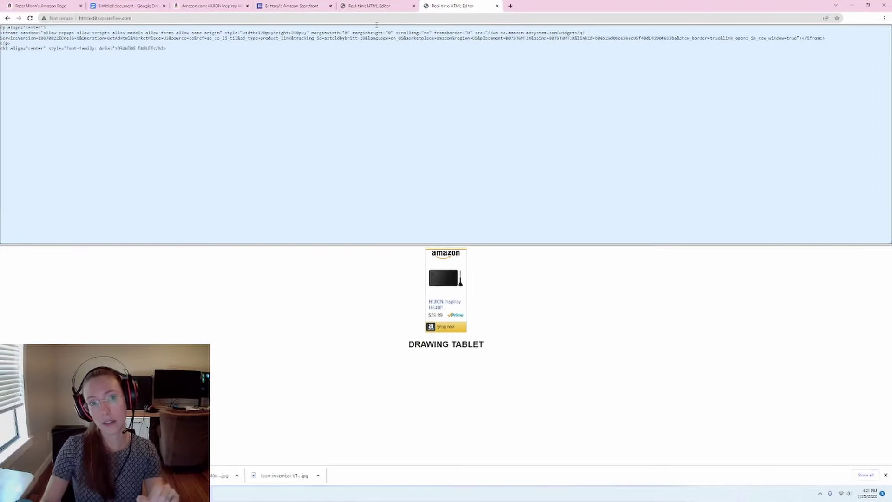
{"action": "left_click", "coordinate": [415, 6]}
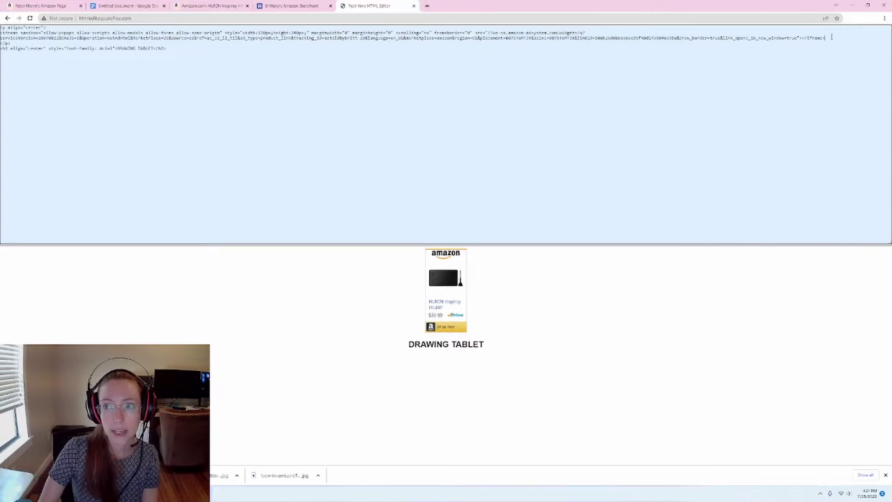
{"action": "left_click_drag", "start_coordinate": [826, 37], "coordinate": [1, 32]}
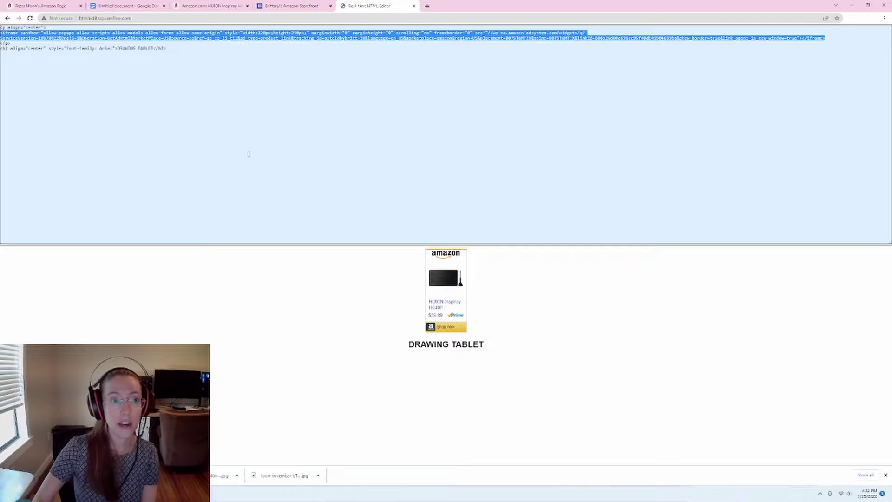
{"action": "left_click_drag", "start_coordinate": [151, 48], "coordinate": [124, 48]}
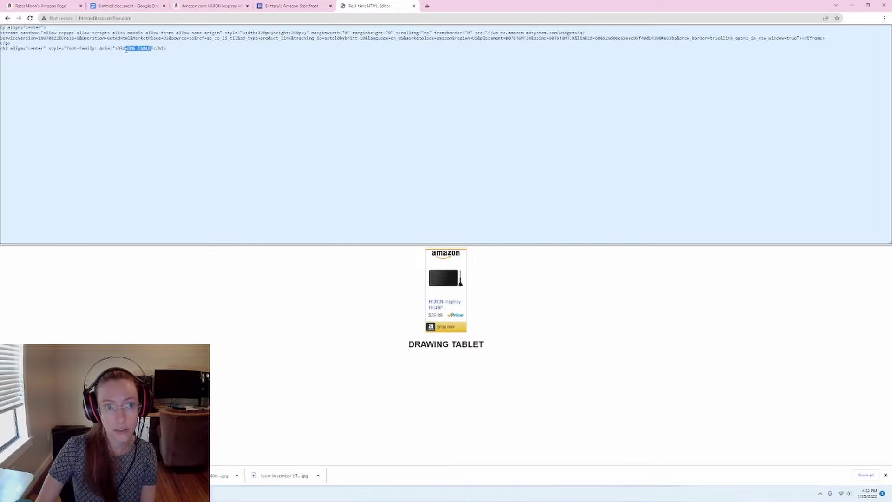
{"action": "left_click", "coordinate": [258, 57]}
{"action": "left_click", "coordinate": [119, 5]}
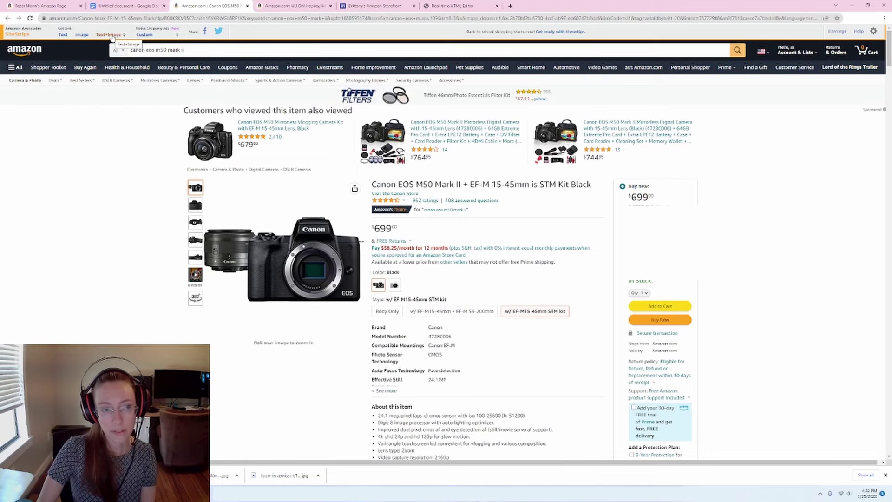
Generate SiteStripe Text+Image code for the Canon EOS M50 Mark II and return to the HTML editor.
{"action": "left_click", "coordinate": [110, 35]}
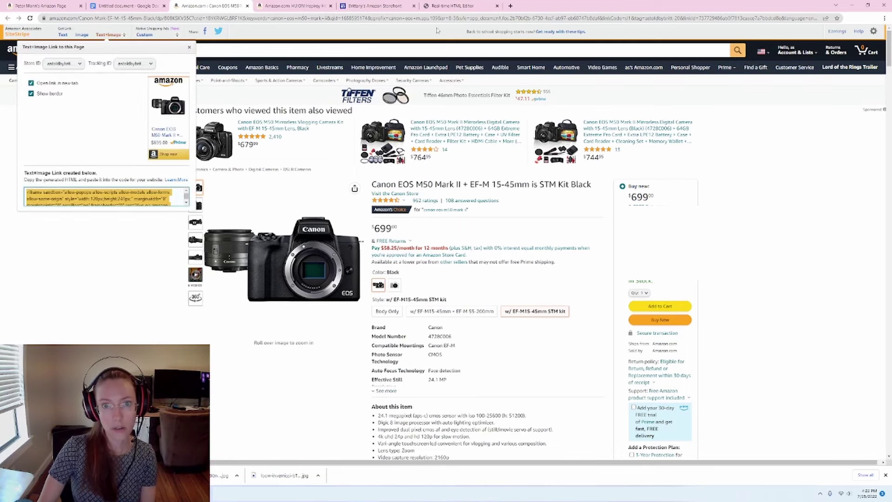
{"action": "left_click", "coordinate": [466, 4]}
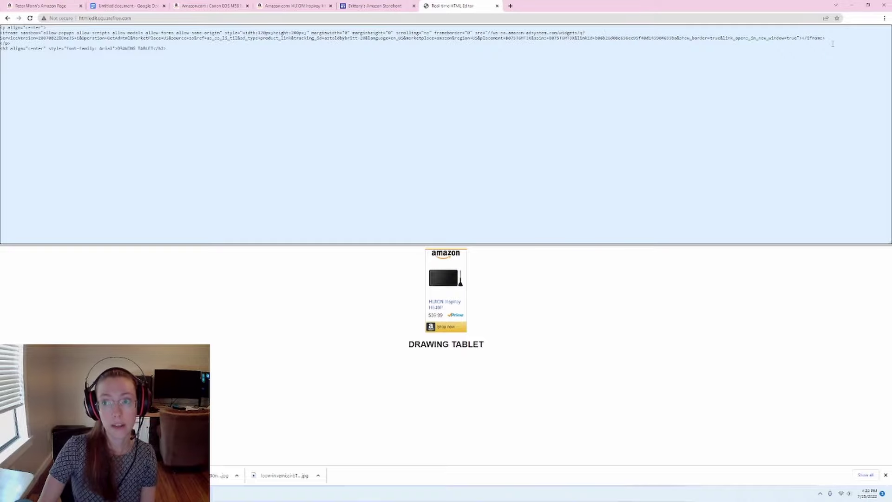
Swap the tablet iframe for the Canon camera widget code, retitle the heading CAMERA, and select all.
{"action": "left_click_drag", "start_coordinate": [830, 38], "coordinate": [1, 33]}
{"action": "key", "text": "ctrl+v"}
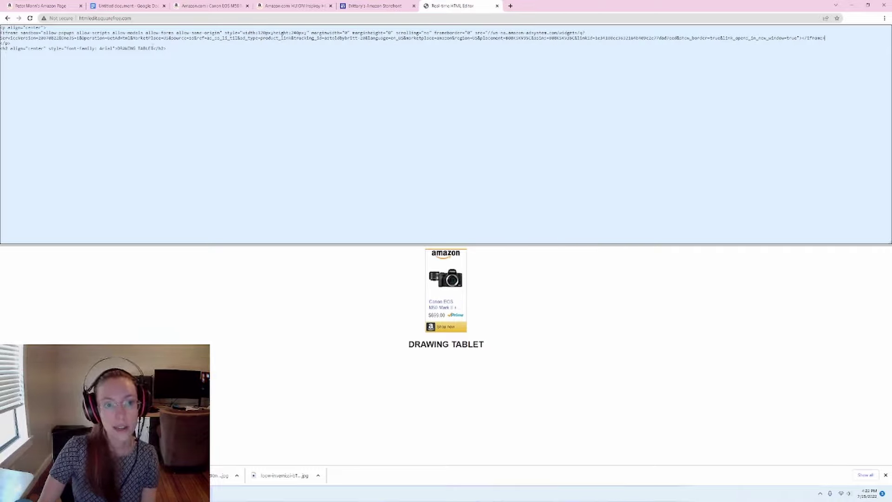
{"action": "left_click_drag", "start_coordinate": [153, 49], "coordinate": [117, 49]}
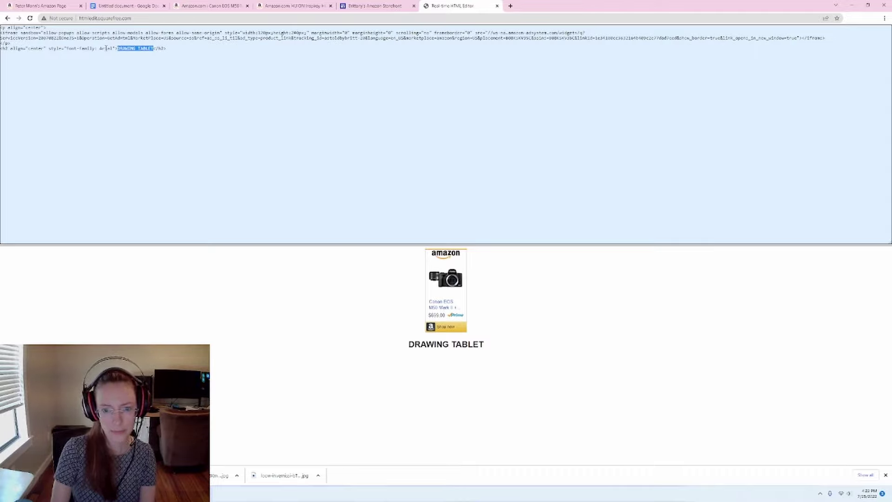
{"action": "type", "text": "C"}
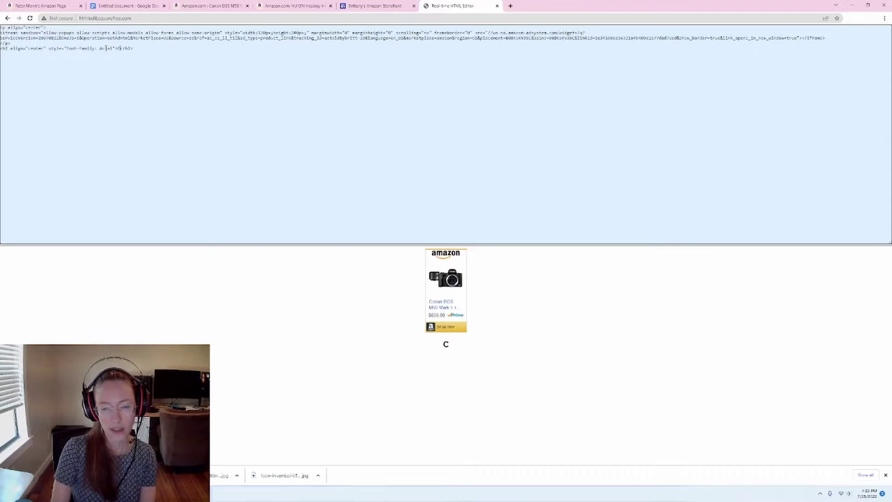
{"action": "type", "text": "Amer"}
{"action": "key", "text": "BackSpace"}
{"action": "key", "text": "BackSpace"}
{"action": "key", "text": "BackSpace"}
{"action": "type", "text": "MERA (M"}
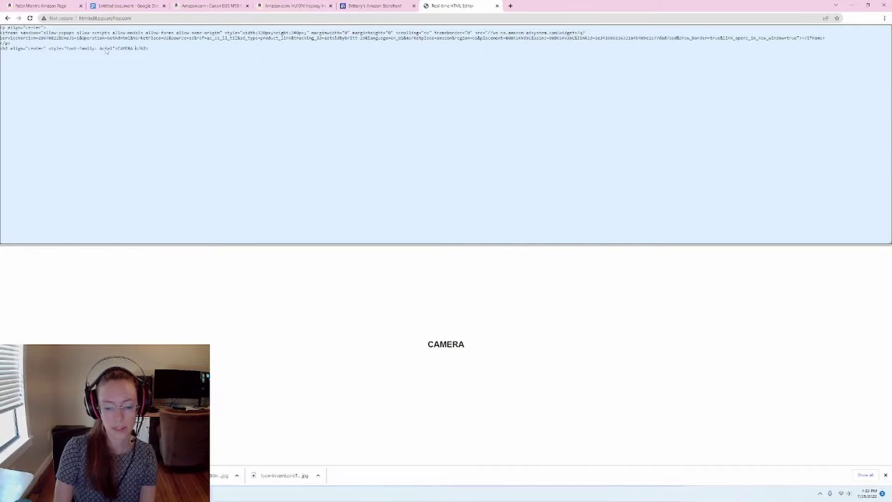
{"action": "type", "text": "IRRORLESS)"}
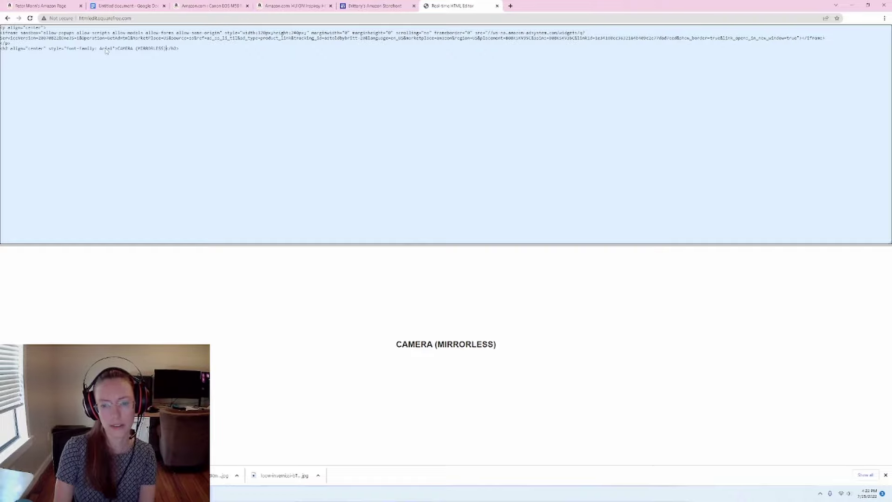
{"action": "key", "text": "BackSpace"}
{"action": "key", "text": "BackSpace"}
{"action": "key", "text": "BackSpace"}
{"action": "key", "text": "BackSpace"}
{"action": "key", "text": "BackSpace"}
{"action": "key", "text": "BackSpace"}
{"action": "key", "text": "BackSpace"}
{"action": "key", "text": "BackSpace"}
{"action": "key", "text": "BackSpace"}
{"action": "key", "text": "BackSpace"}
{"action": "key", "text": "BackSpace"}
{"action": "key", "text": "BackSpace"}
{"action": "key", "text": "BackSpace"}
{"action": "key", "text": "BackSpace"}
{"action": "key", "text": "BackSpace"}
{"action": "type", "text": "RA"}
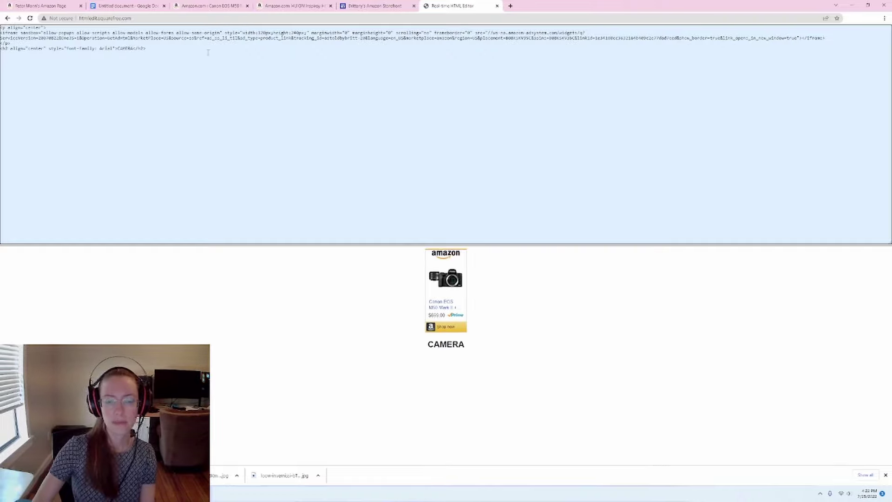
{"action": "key", "text": "ctrl+a"}
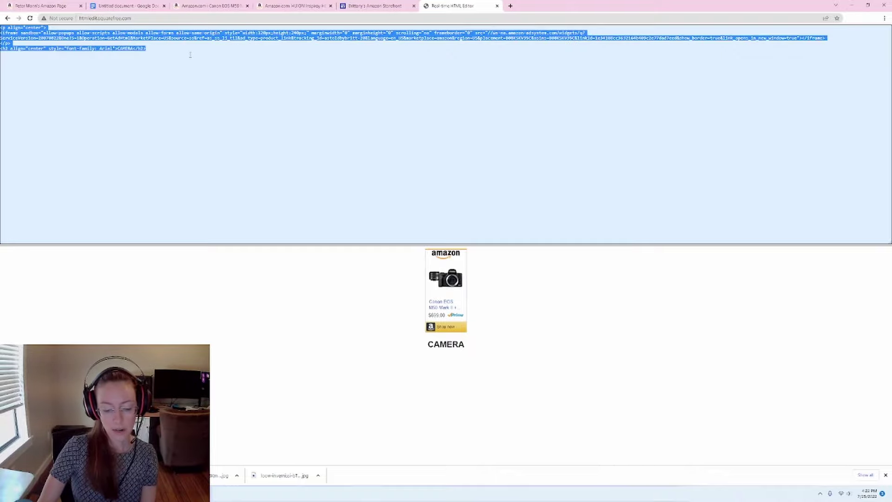
{"action": "key", "text": "ctrl+shift+Tab"}
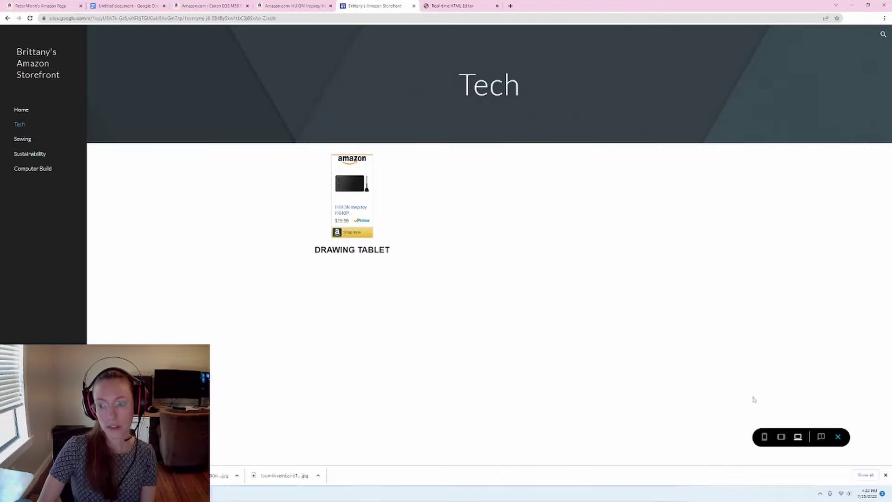
Embed the camera widget code on the Tech page, placing and resizing it beside the drawing tablet.
{"action": "left_click", "coordinate": [837, 437]}
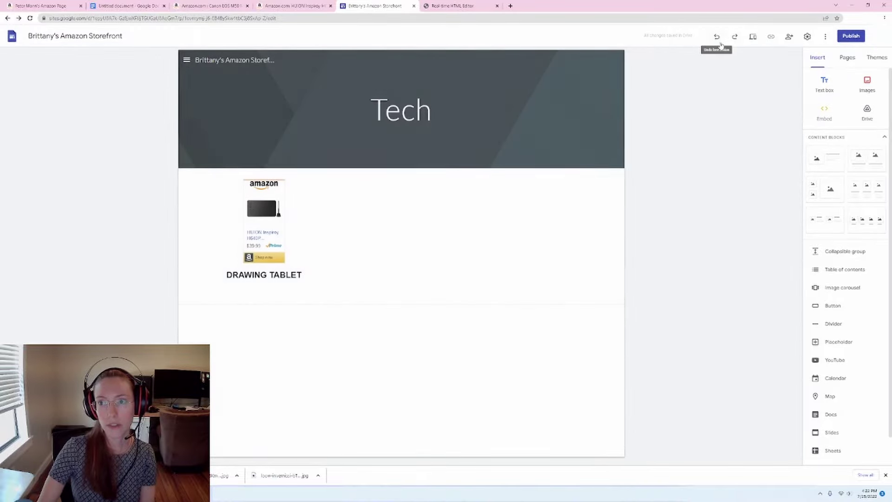
{"action": "left_click", "coordinate": [825, 113]}
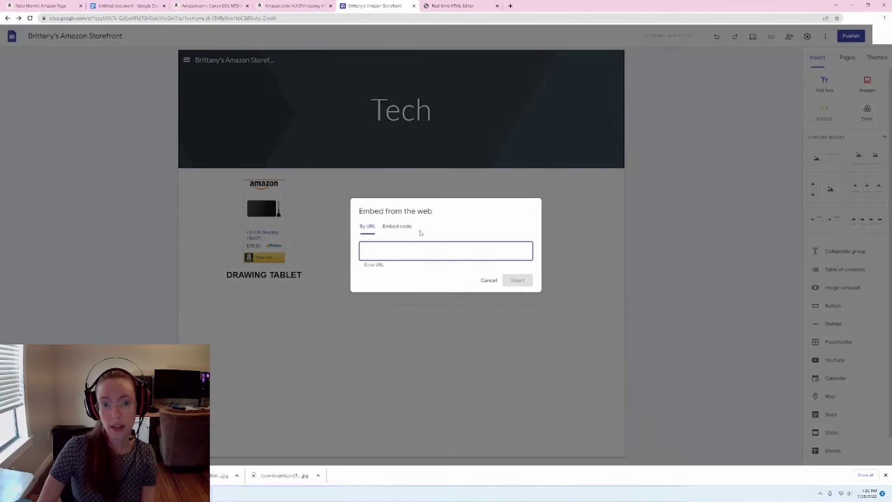
{"action": "left_click", "coordinate": [398, 226]}
{"action": "key", "text": "ctrl+v"}
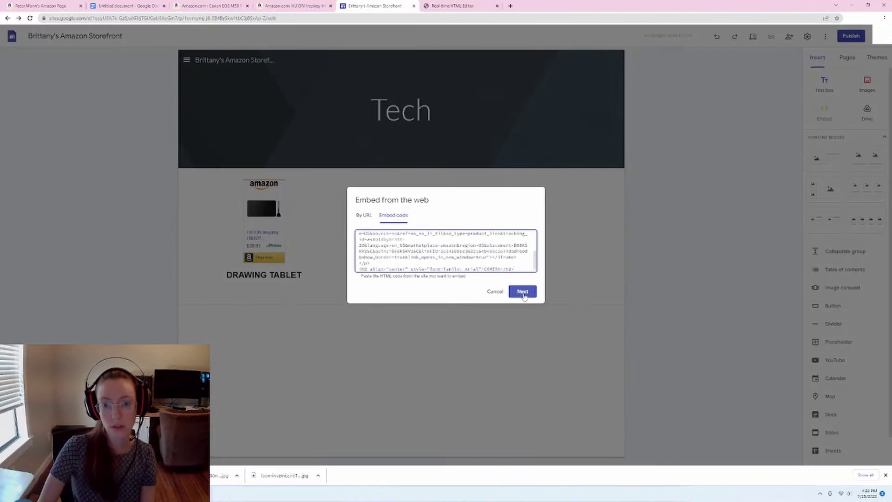
{"action": "left_click", "coordinate": [523, 293]}
{"action": "left_click", "coordinate": [521, 322]}
{"action": "mouse_move", "coordinate": [298, 279]}
{"action": "left_mouse_down"}
{"action": "mouse_move", "coordinate": [306, 230]}
{"action": "mouse_move", "coordinate": [363, 125]}
{"action": "mouse_move", "coordinate": [365, 132]}
{"action": "left_mouse_up"}
{"action": "left_click_drag", "start_coordinate": [539, 350], "coordinate": [465, 296]}
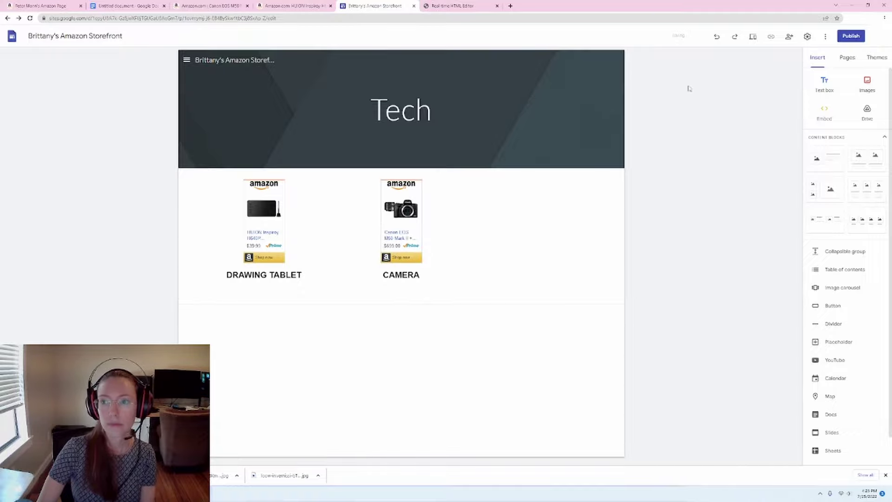
{"action": "left_click", "coordinate": [754, 37]}
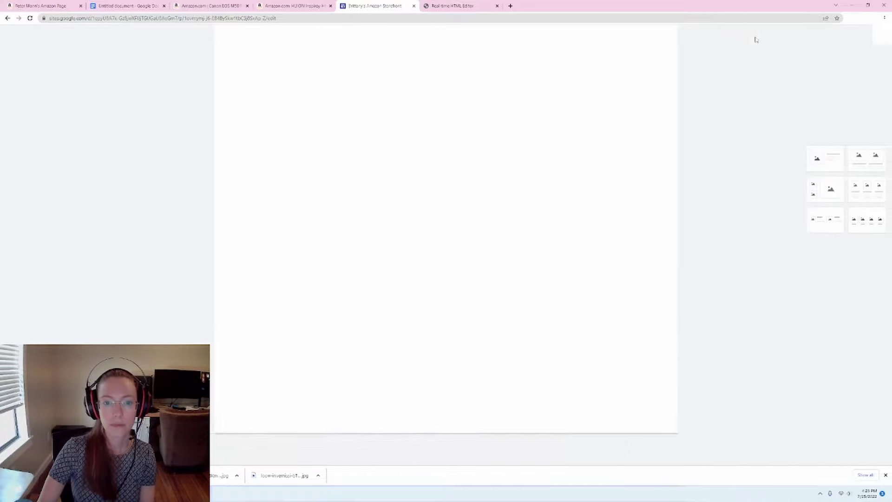
{"action": "left_click", "coordinate": [496, 195]}
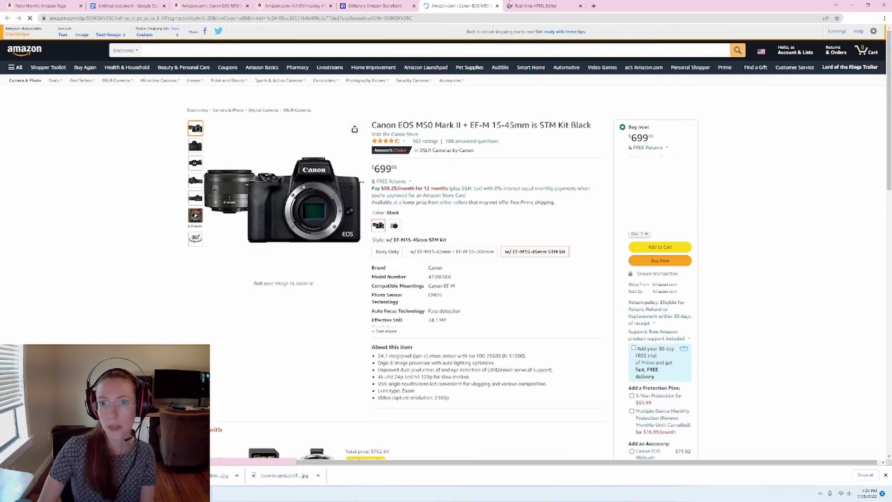
{"action": "left_click", "coordinate": [497, 6]}
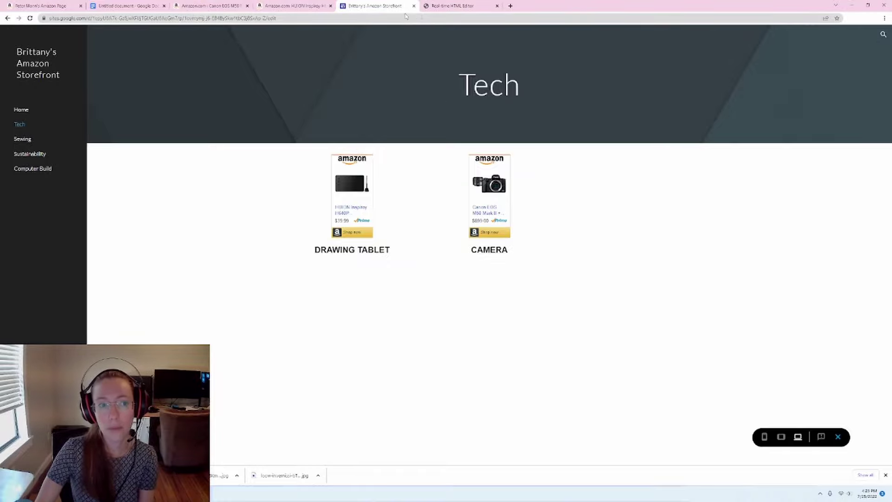
{"action": "key", "text": "Escape"}
Open the Home page and upload a new banner image for its header.
{"action": "left_click", "coordinate": [848, 57]}
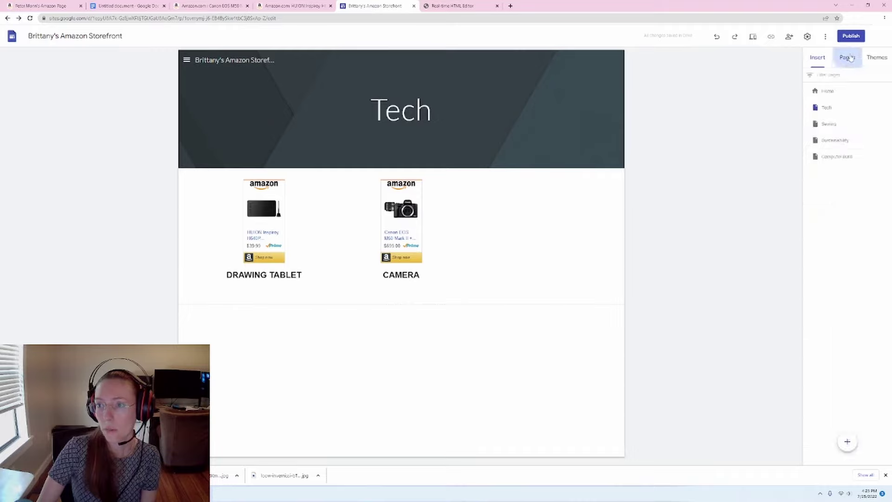
{"action": "left_click", "coordinate": [828, 91]}
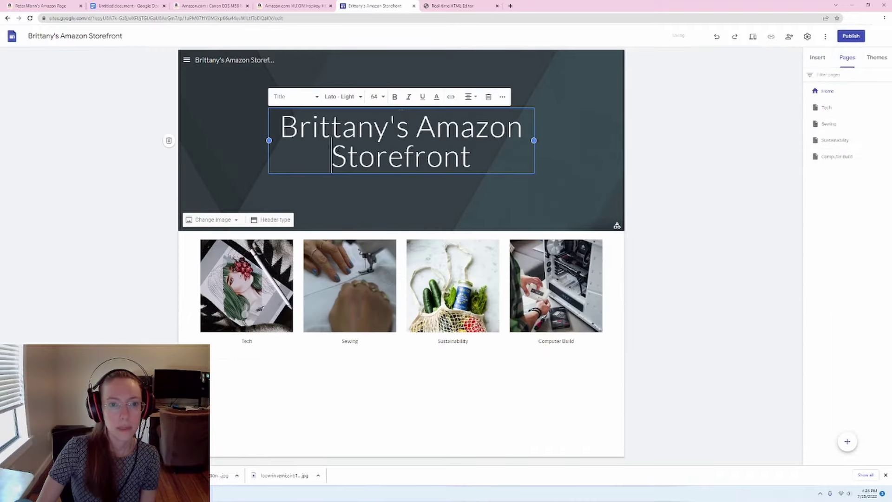
{"action": "left_click", "coordinate": [217, 222]}
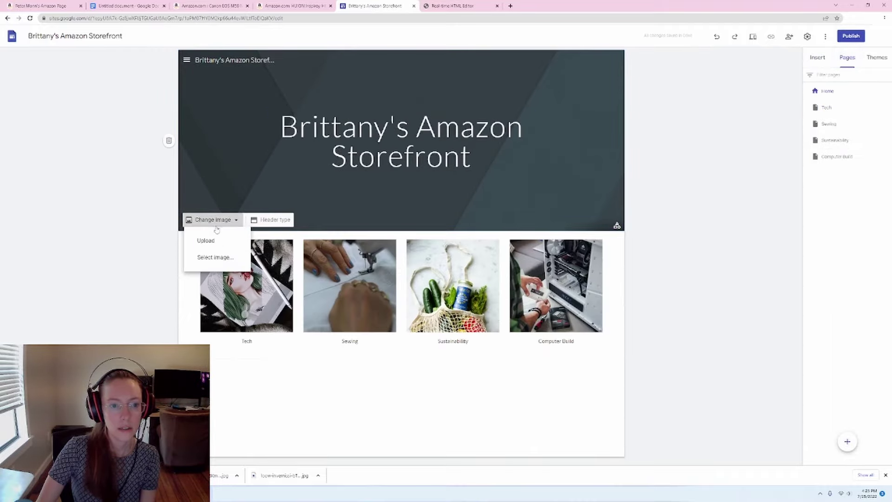
{"action": "left_click", "coordinate": [216, 237]}
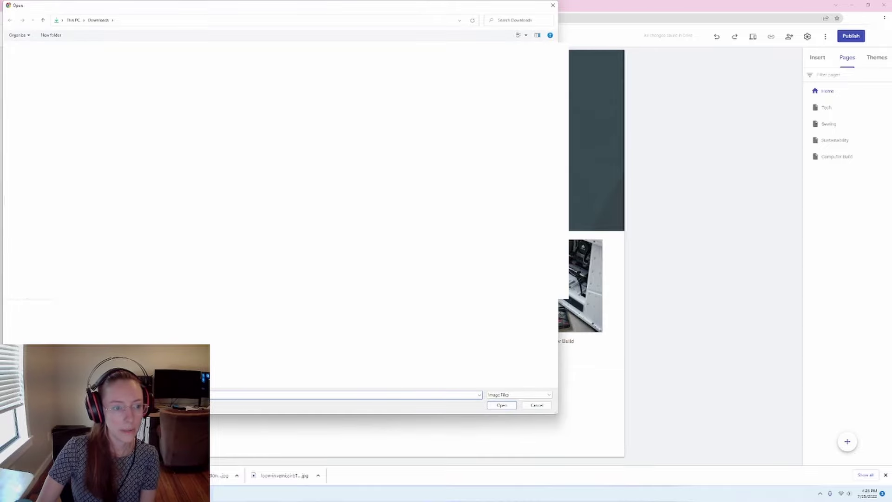
{"action": "key", "text": "Escape"}
Delete the storefront title text from the header and remove its empty box.
{"action": "left_click", "coordinate": [415, 161]}
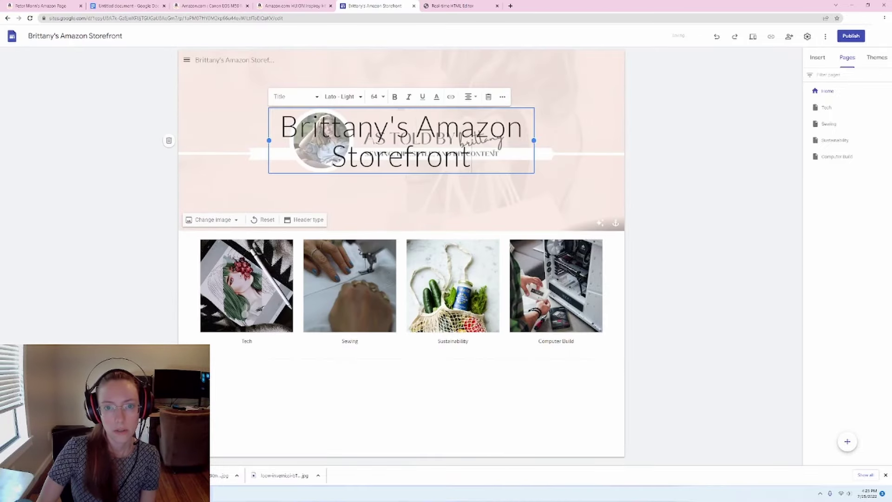
{"action": "key", "text": "ctrl+a"}
{"action": "key", "text": "ctrl+c"}
{"action": "key", "text": "BackSpace"}
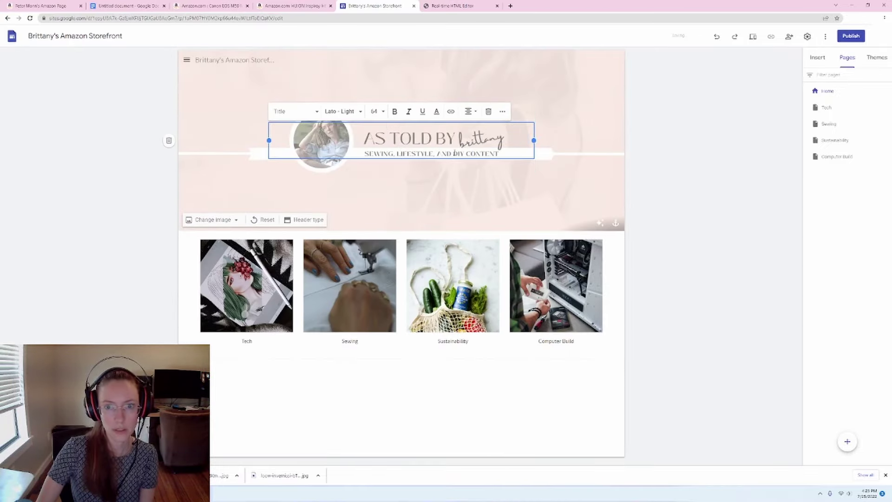
{"action": "left_click", "coordinate": [488, 112]}
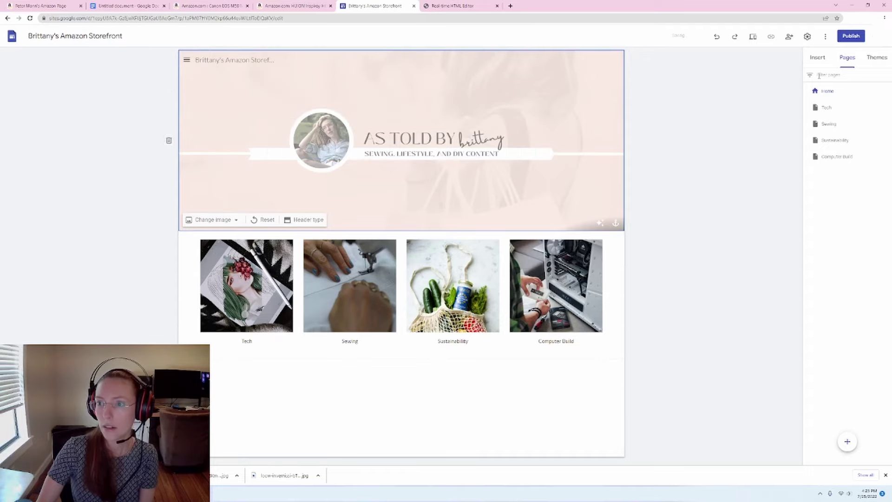
{"action": "left_click", "coordinate": [818, 57]}
Paste the storefront title into a new text box below the header, in Playfair Display Extra Bold.
{"action": "left_click", "coordinate": [824, 84]}
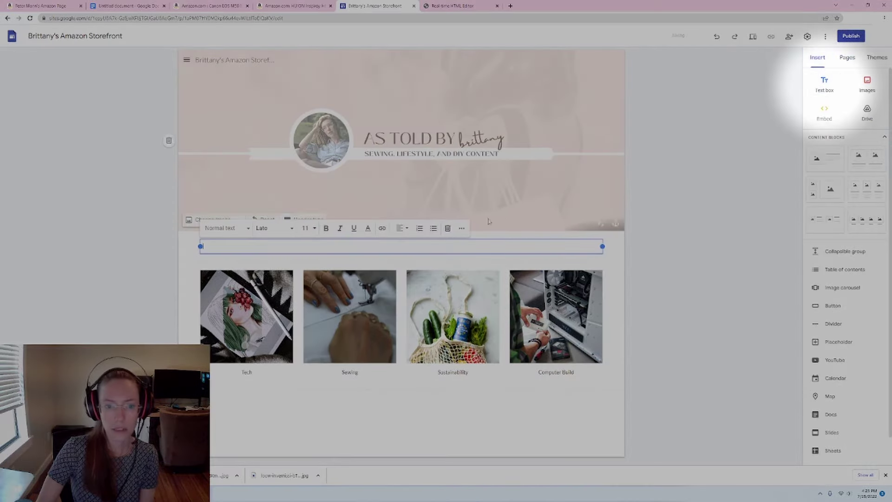
{"action": "key", "text": "ctrl+v"}
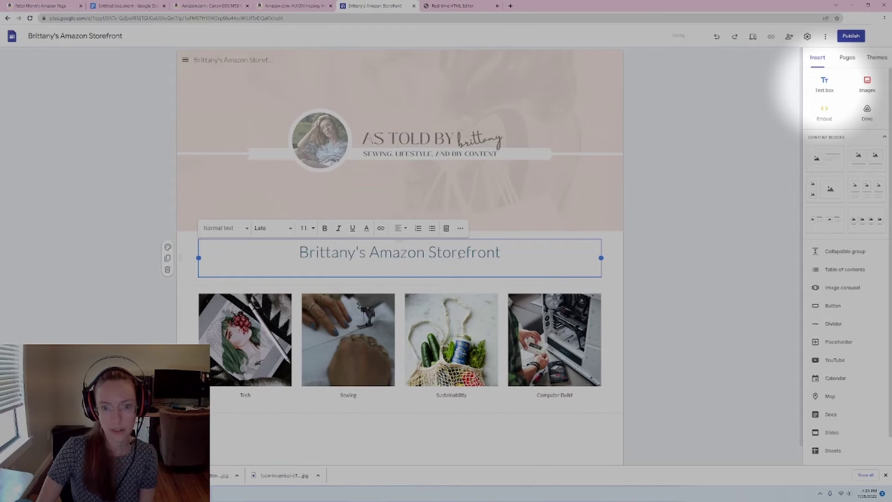
{"action": "left_click", "coordinate": [287, 228]}
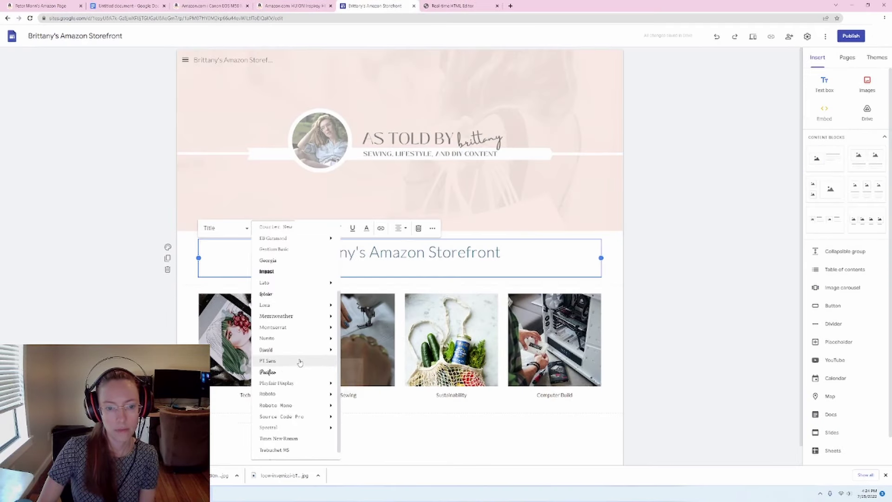
{"action": "scroll", "coordinate": [294, 423], "scroll_direction": "down", "scroll_amount": 2}
{"action": "mouse_move", "coordinate": [283, 375]}
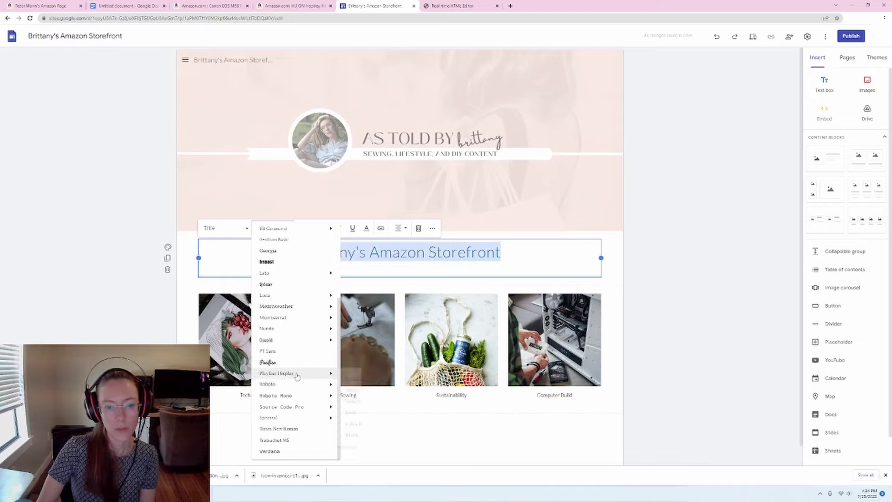
{"action": "left_click", "coordinate": [282, 240]}
{"action": "left_click", "coordinate": [278, 228]}
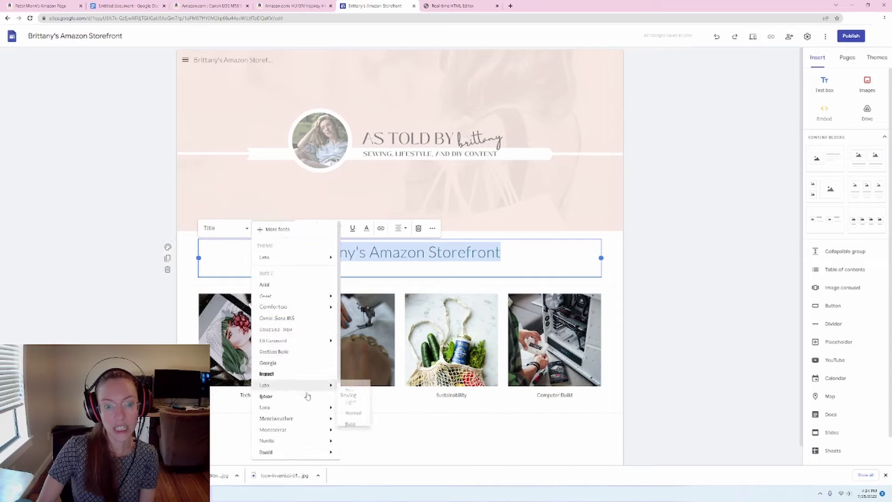
{"action": "mouse_move", "coordinate": [296, 379]}
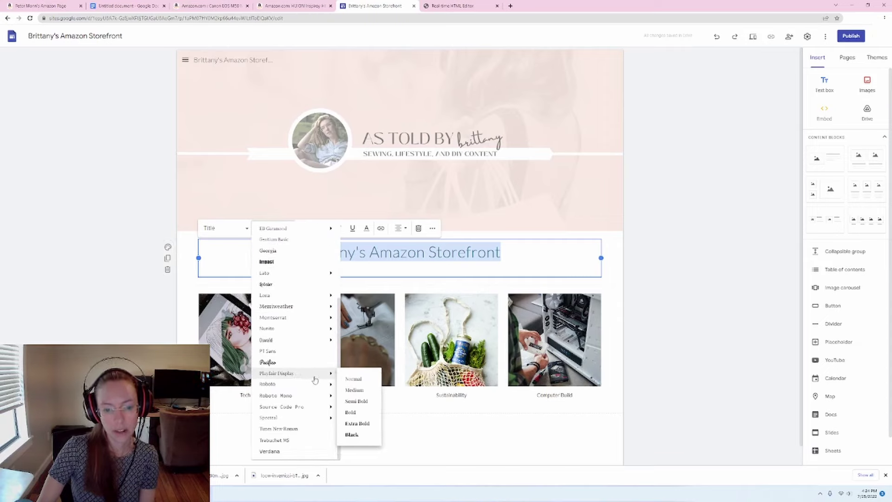
{"action": "left_click", "coordinate": [357, 423]}
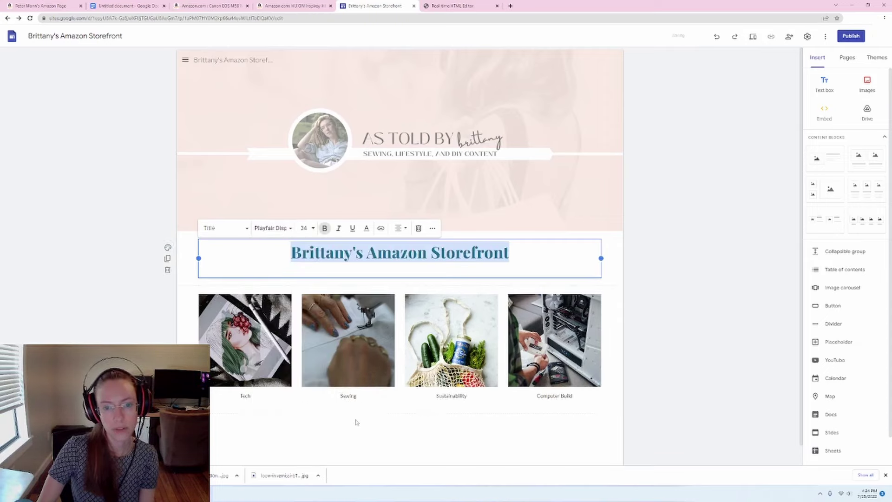
{"action": "left_click", "coordinate": [676, 180]}
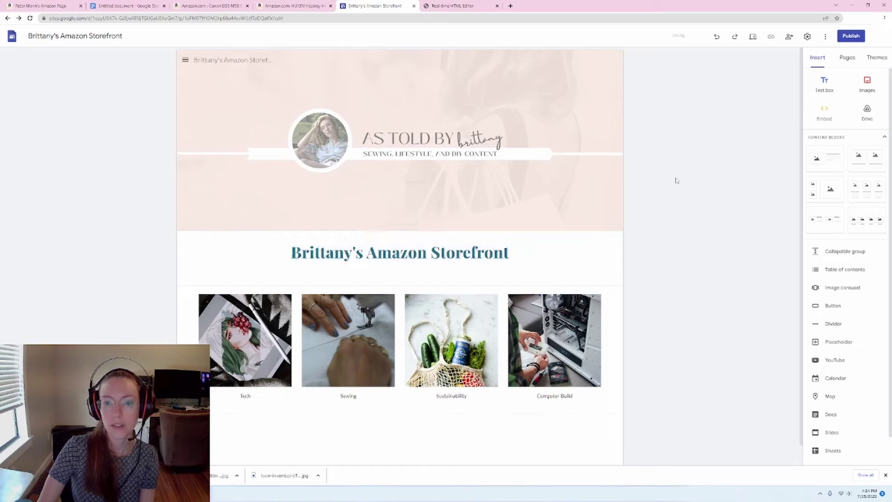
Turn off the Home header's readability adjustment so the banner image is no longer faded.
{"action": "left_click", "coordinate": [528, 254]}
{"action": "left_click", "coordinate": [637, 219]}
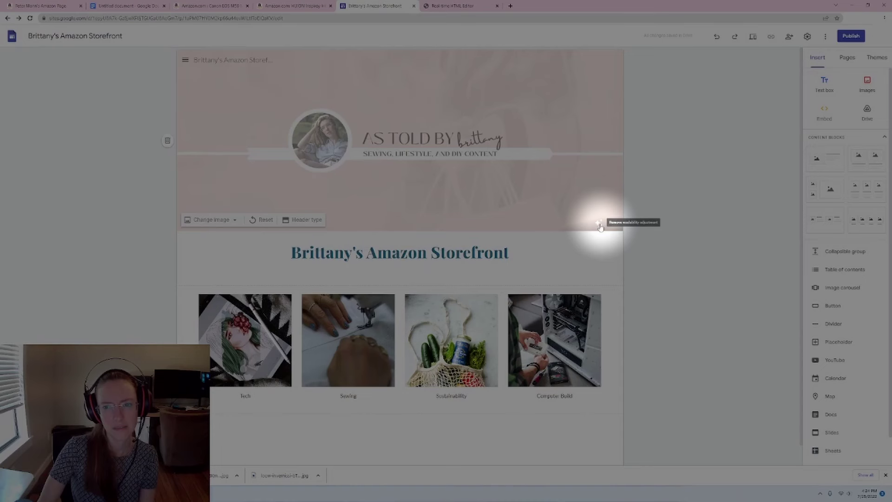
{"action": "left_click", "coordinate": [599, 223]}
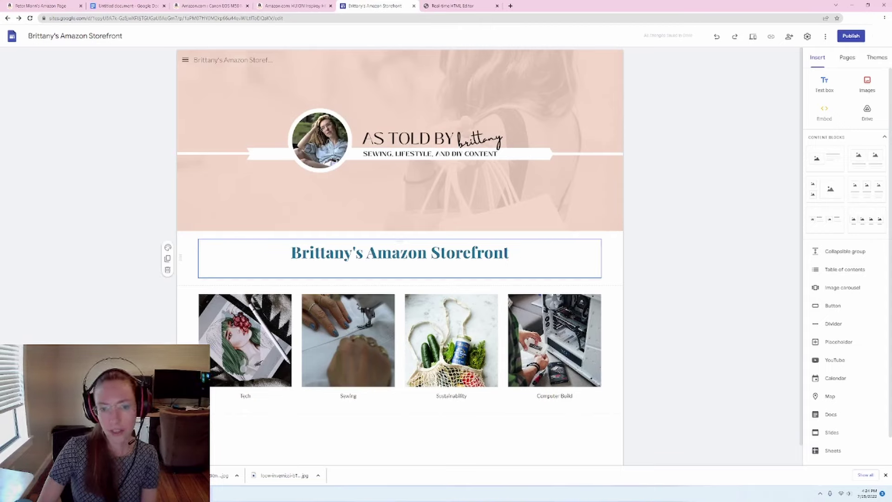
{"action": "left_click_drag", "start_coordinate": [302, 253], "coordinate": [494, 253]}
{"action": "left_click", "coordinate": [514, 252]}
{"action": "left_click", "coordinate": [654, 260]}
{"action": "left_click", "coordinate": [602, 267]}
{"action": "left_click", "coordinate": [608, 262]}
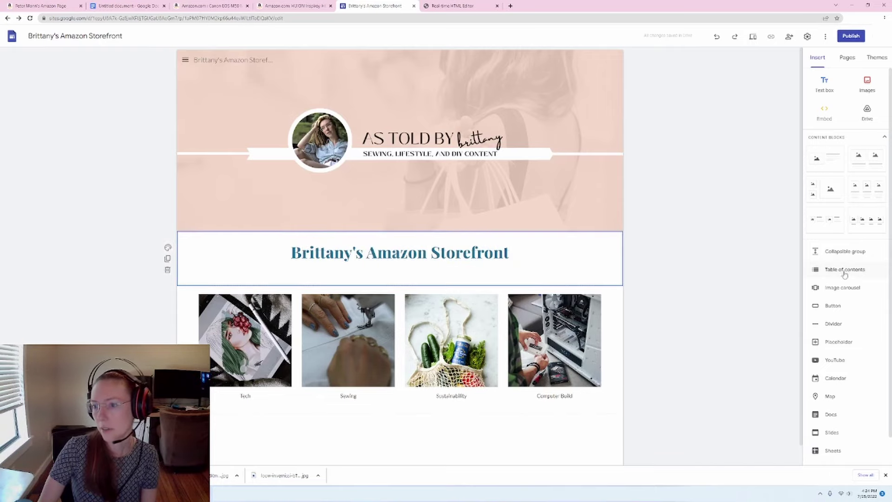
Finish typing the welcome text, ending with 'No gimmicks, only the truth', in a new text box.
{"action": "left_click", "coordinate": [819, 89]}
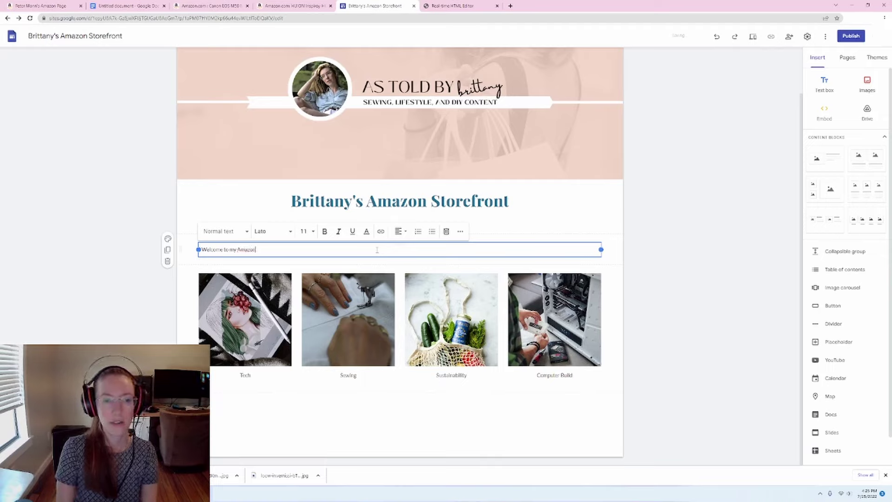
{"action": "type", "text": "ront. I"}
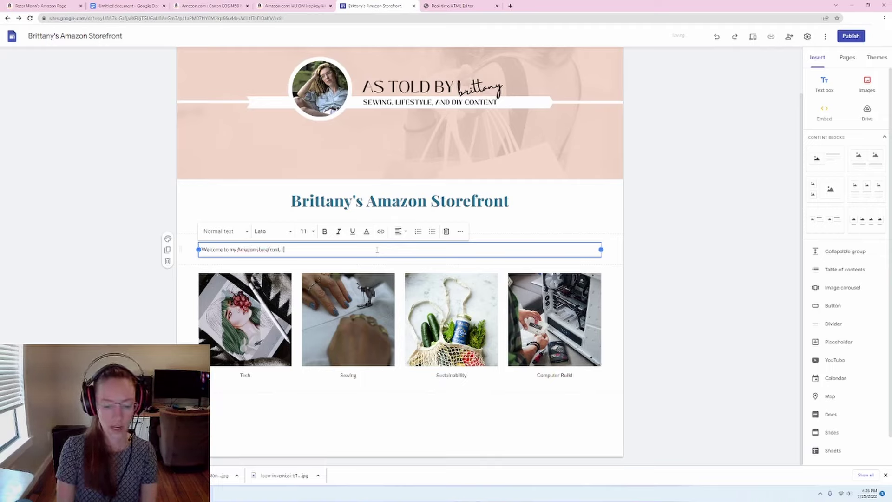
{"action": "type", "text": " only recommend pr"}
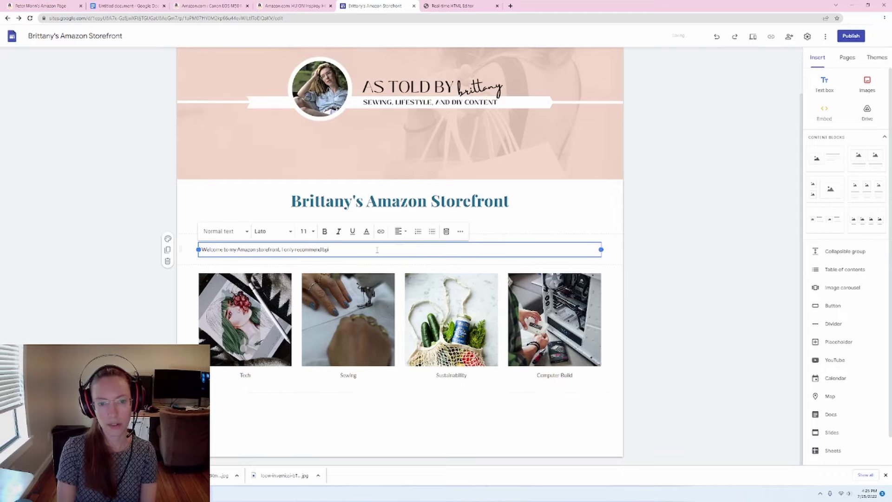
{"action": "type", "text": "products that I have tested for a while"}
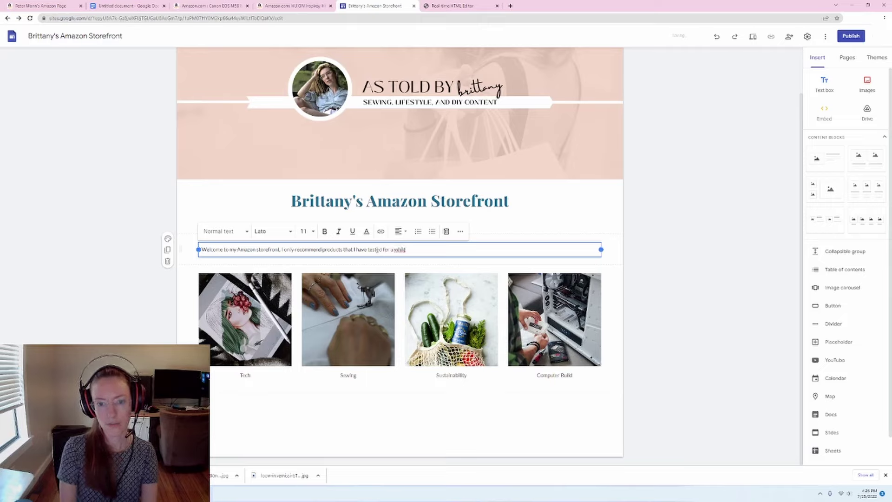
{"action": "type", "text": "able"}
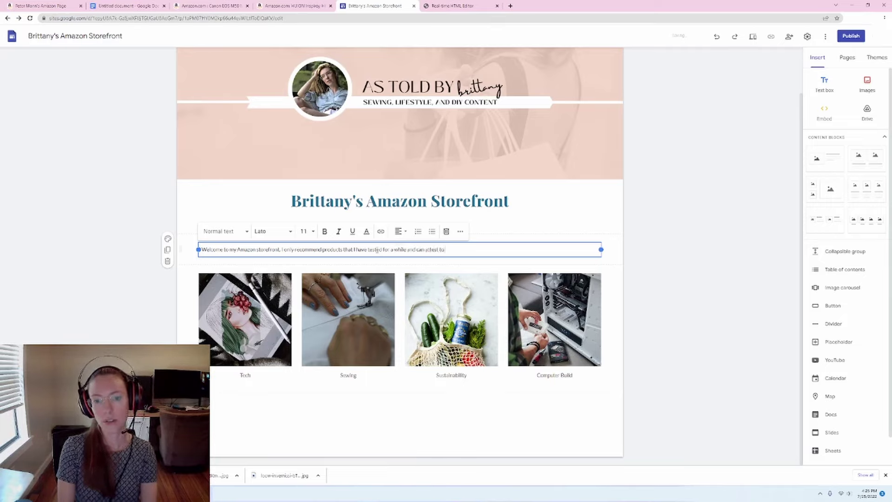
{"action": "type", "text": "ility and quality."}
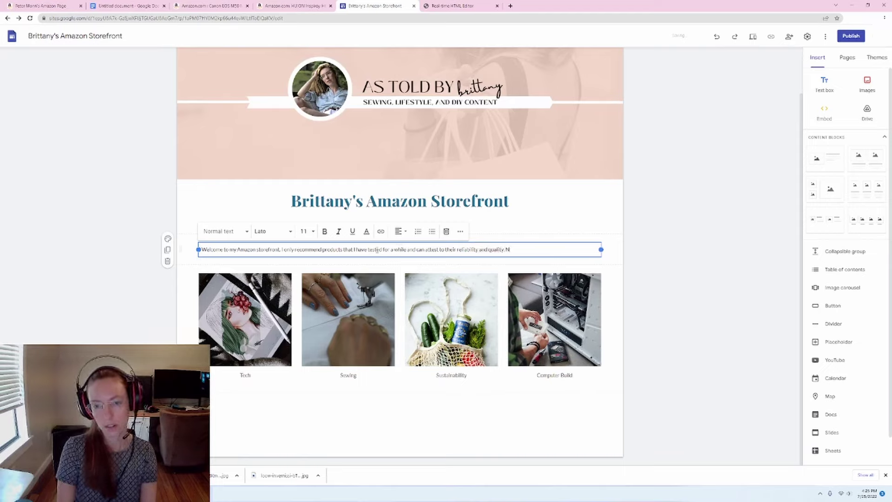
{"action": "type", "text": " No gimmicks, d"}
{"action": "type", "text": "nly the truth."}
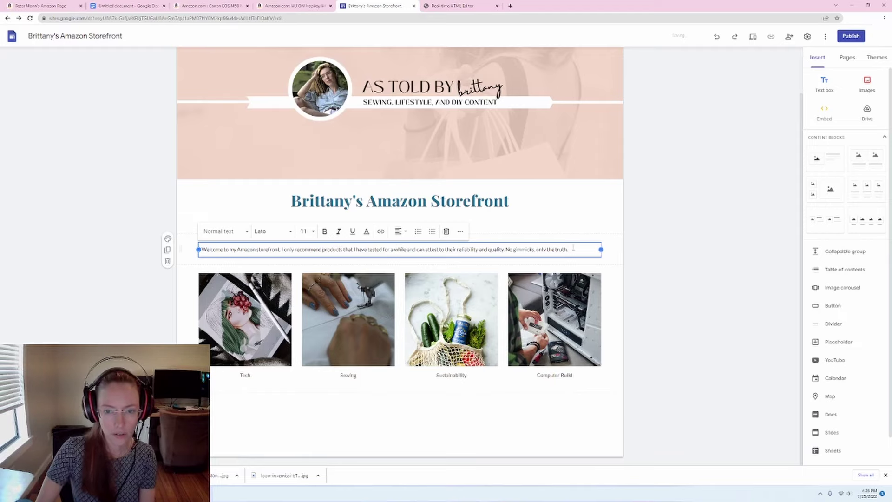
Set the welcome paragraph in Playfair Display at 14 pt, centre-aligned.
{"action": "left_click_drag", "start_coordinate": [570, 249], "coordinate": [191, 250]}
{"action": "left_click", "coordinate": [272, 231]}
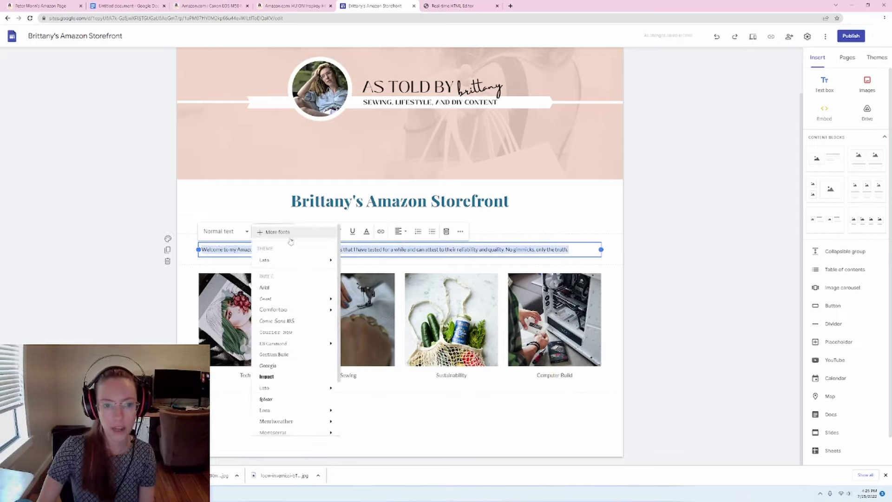
{"action": "scroll", "coordinate": [274, 302], "scroll_direction": "down", "scroll_amount": 2}
{"action": "left_click", "coordinate": [274, 358]}
{"action": "left_click", "coordinate": [305, 231]}
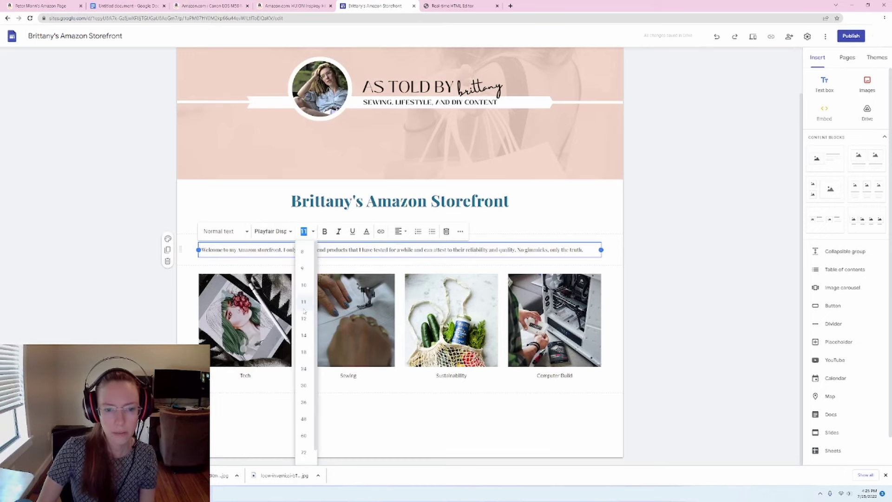
{"action": "left_click", "coordinate": [302, 354]}
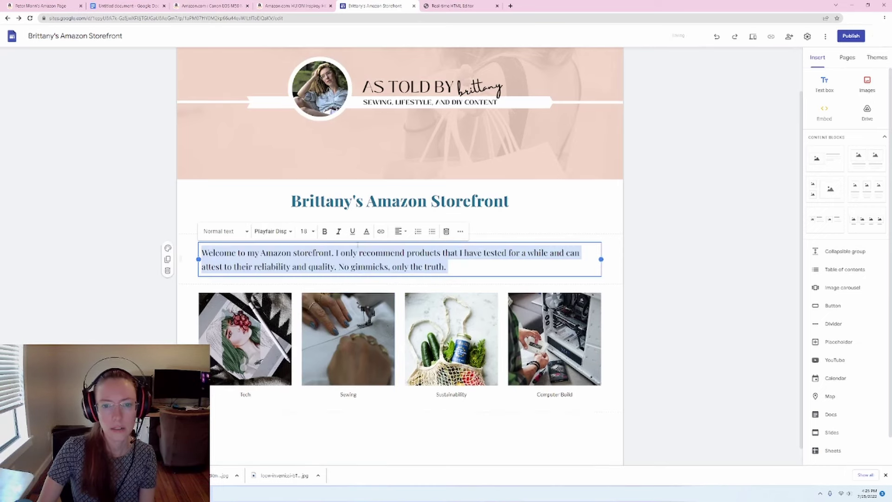
{"action": "left_click", "coordinate": [401, 231]}
{"action": "left_click", "coordinate": [399, 251]}
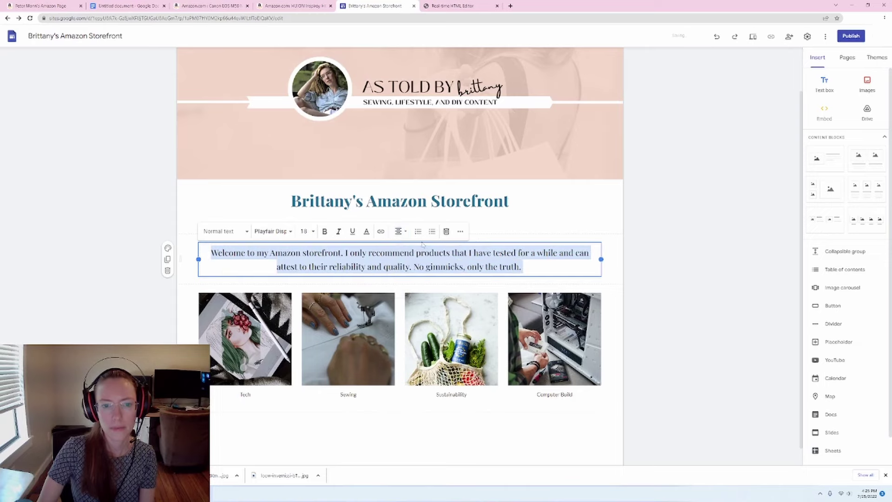
{"action": "left_click", "coordinate": [304, 231]}
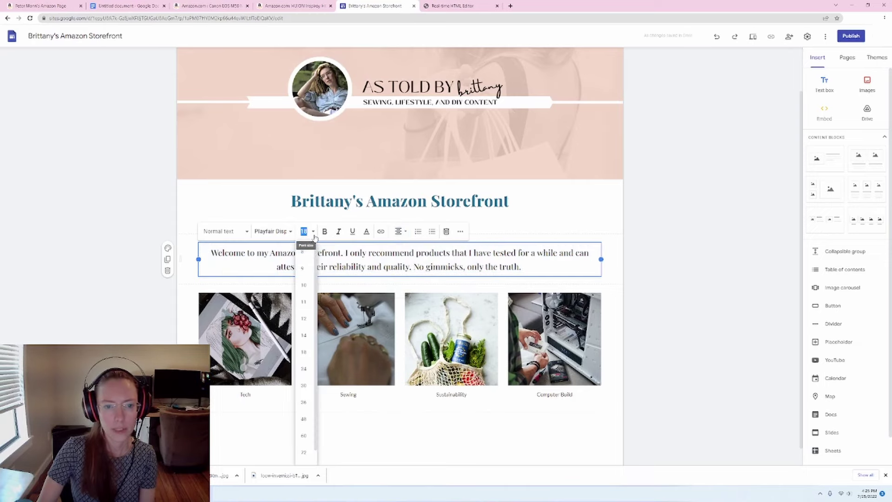
{"action": "left_click", "coordinate": [304, 335]}
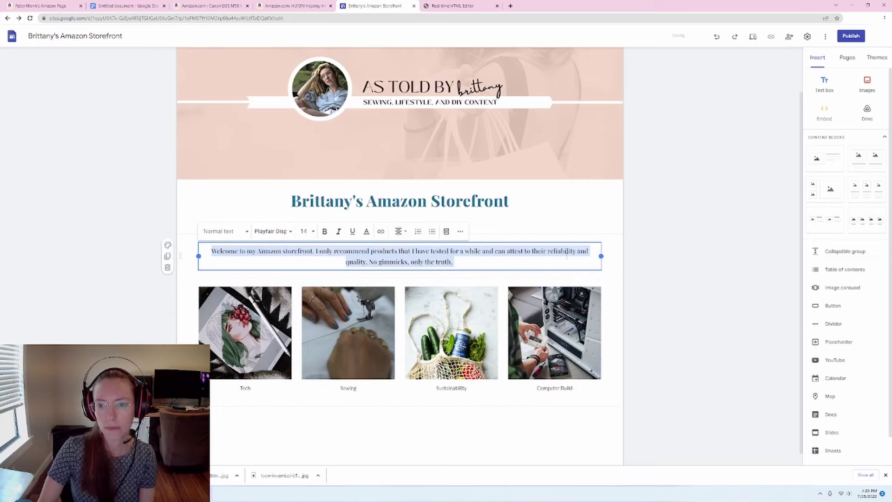
Narrow the welcome text box to two lines and centre it under the title.
{"action": "left_click_drag", "start_coordinate": [601, 256], "coordinate": [533, 256]}
{"action": "left_click_drag", "start_coordinate": [365, 244], "coordinate": [405, 242]}
{"action": "left_click", "coordinate": [677, 247]}
{"action": "left_click", "coordinate": [400, 201]}
{"action": "scroll", "coordinate": [490, 256], "scroll_direction": "up", "scroll_amount": 1}
Replace the Tech page header image with the hexagon image from the gallery.
{"action": "left_click", "coordinate": [847, 57]}
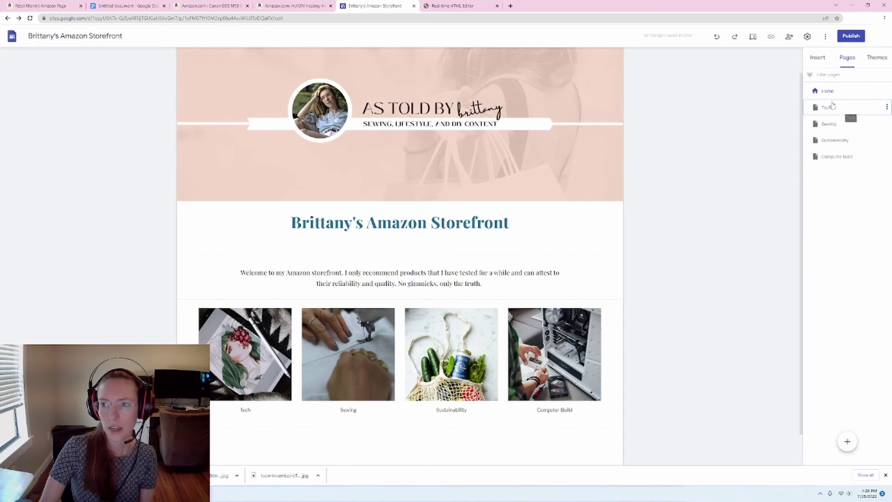
{"action": "left_click", "coordinate": [829, 108]}
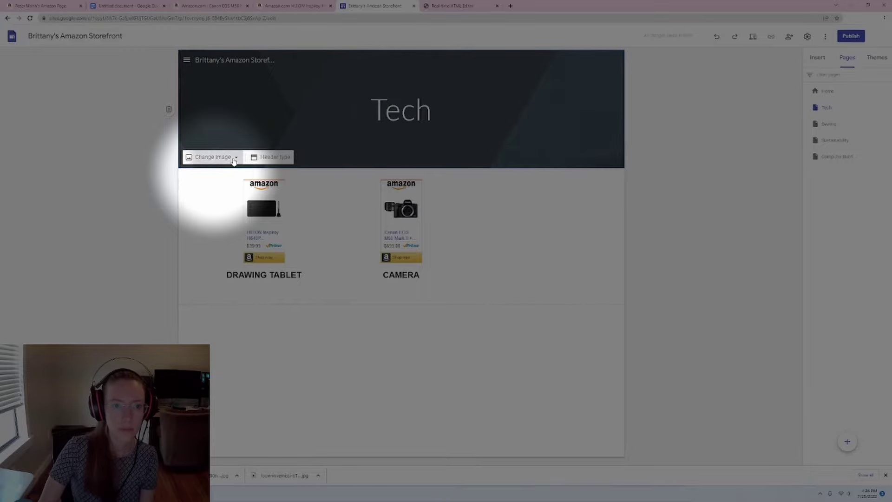
{"action": "left_click", "coordinate": [219, 157]}
{"action": "left_click", "coordinate": [214, 195]}
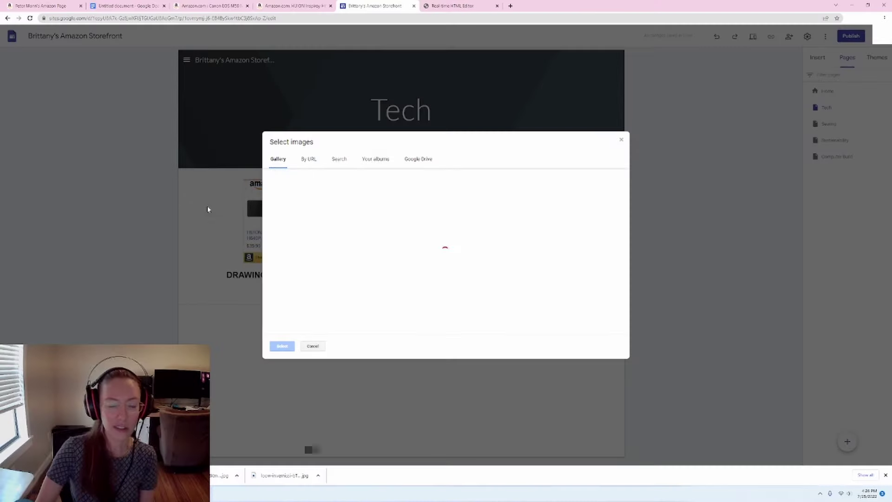
{"action": "left_click", "coordinate": [313, 346]}
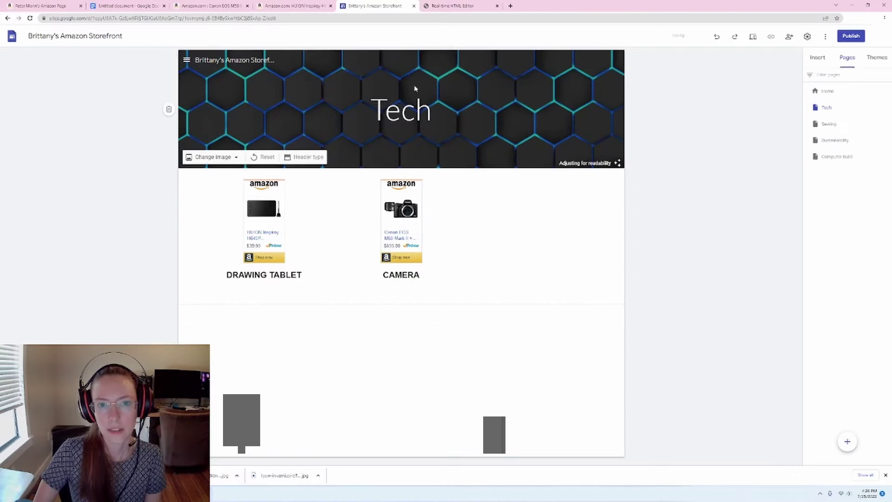
Retype the Tech page title as 'TECH' in Playfair Display Black.
{"action": "left_click", "coordinate": [418, 109]}
{"action": "left_click_drag", "start_coordinate": [432, 110], "coordinate": [385, 109]}
{"action": "type", "text": "ECH"}
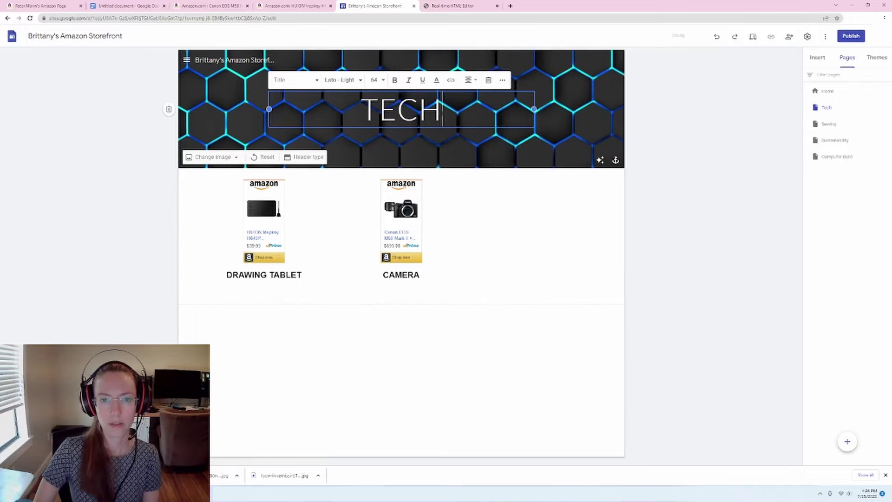
{"action": "key", "text": "ctrl+a"}
{"action": "left_click", "coordinate": [359, 81]}
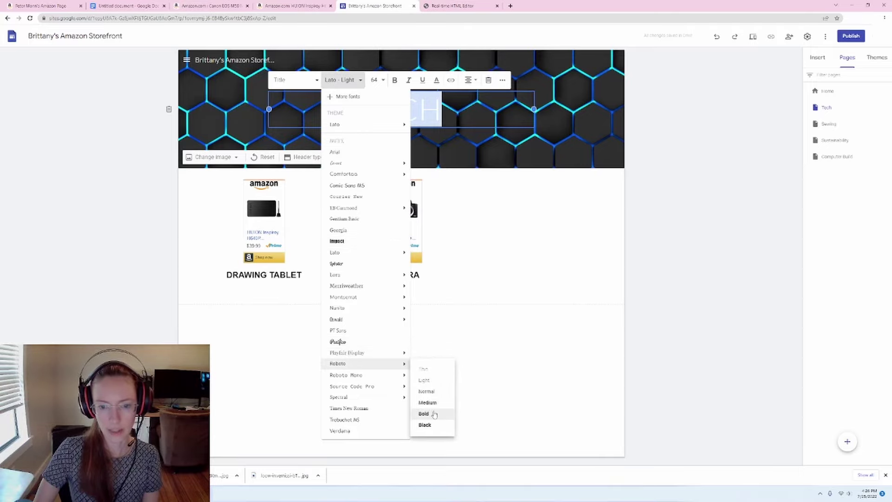
{"action": "mouse_move", "coordinate": [385, 353]}
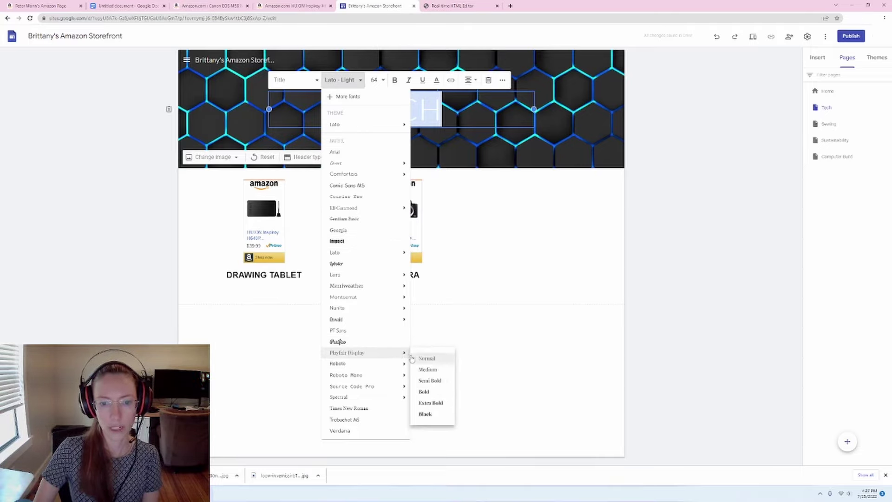
{"action": "left_click", "coordinate": [437, 421]}
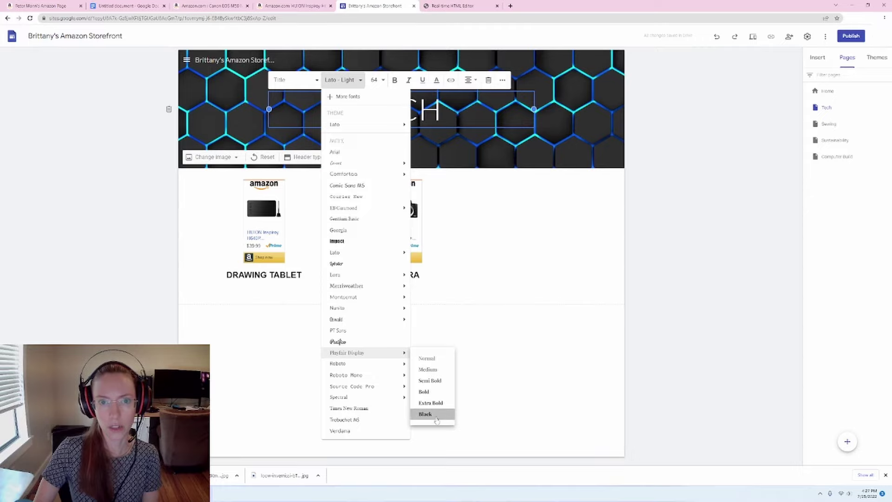
{"action": "left_click", "coordinate": [763, 228]}
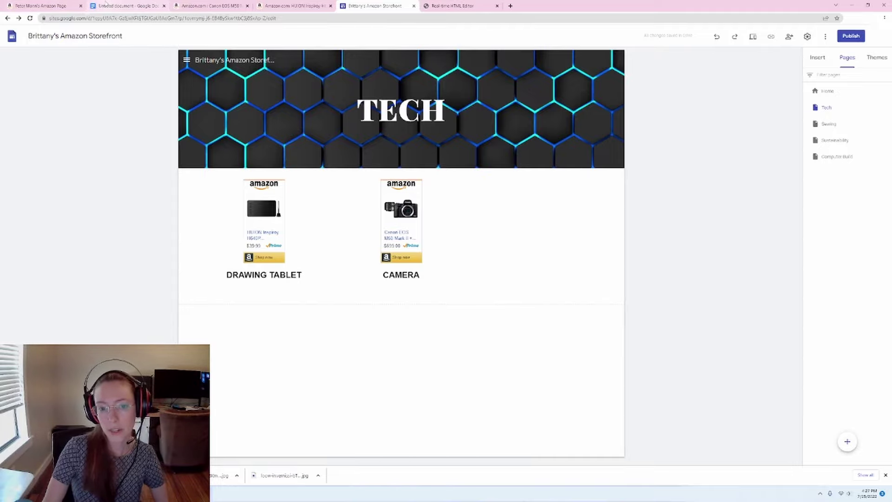
{"action": "left_click", "coordinate": [112, 5]}
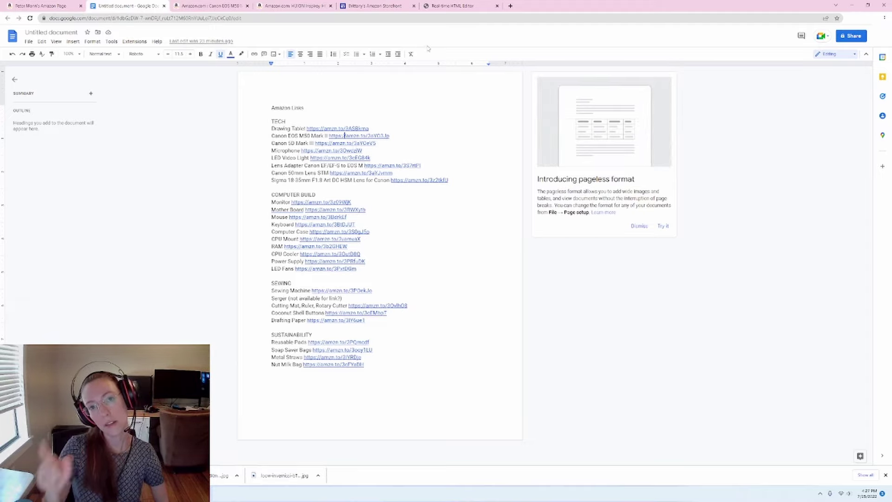
Clear the code selection in the Real-time HTML Editor and return to the Google Sites Tech page.
{"action": "left_click", "coordinate": [472, 6]}
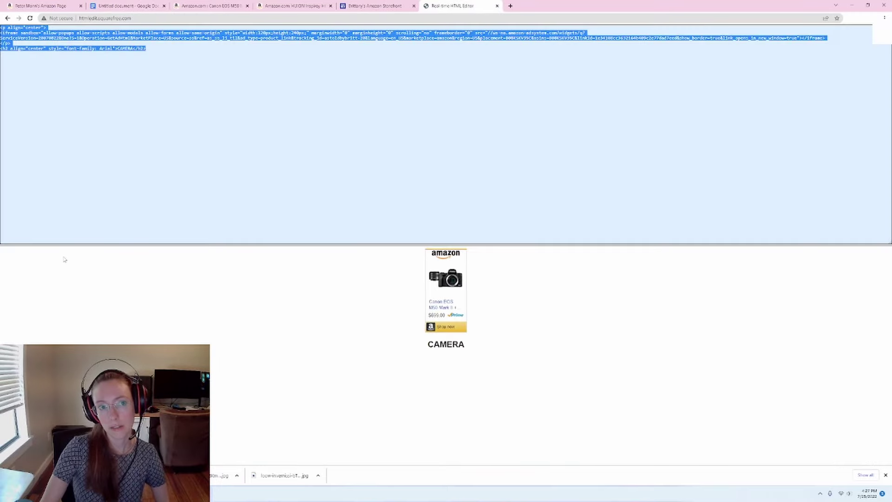
{"action": "left_click", "coordinate": [113, 69]}
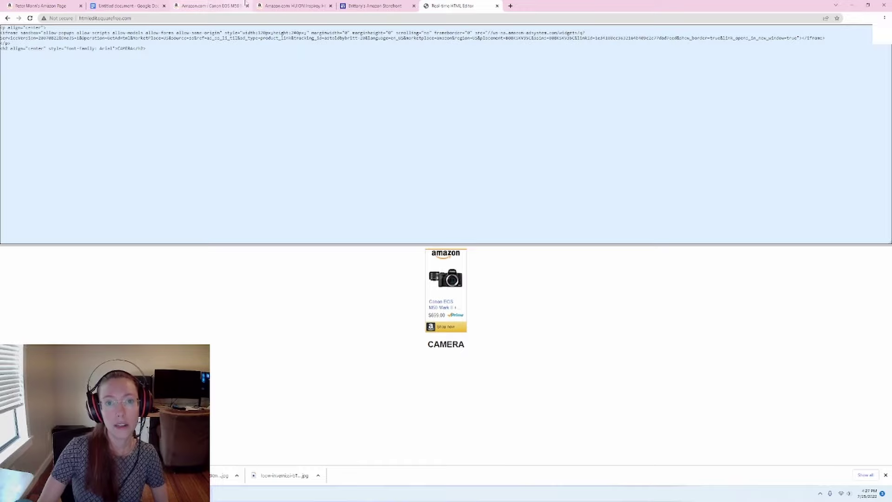
{"action": "left_click", "coordinate": [376, 6]}
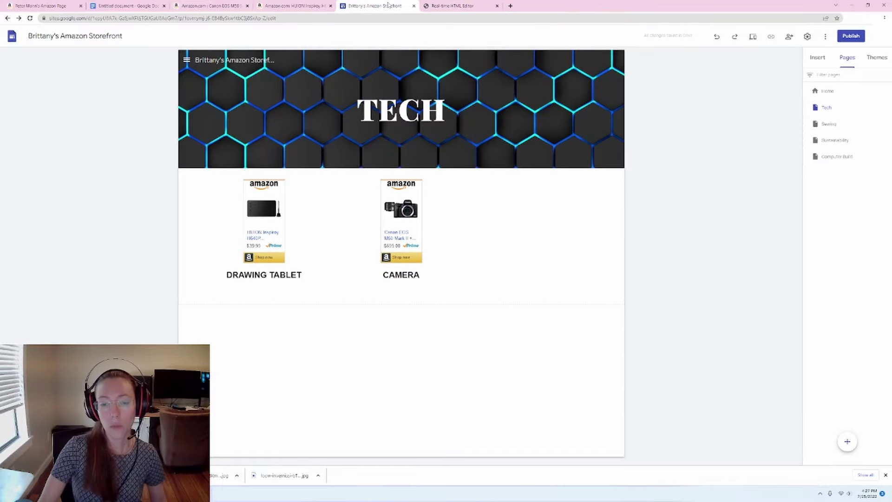
Publish the storefront site to the web, first selecting its sites.google.com address.
{"action": "left_click", "coordinate": [846, 37]}
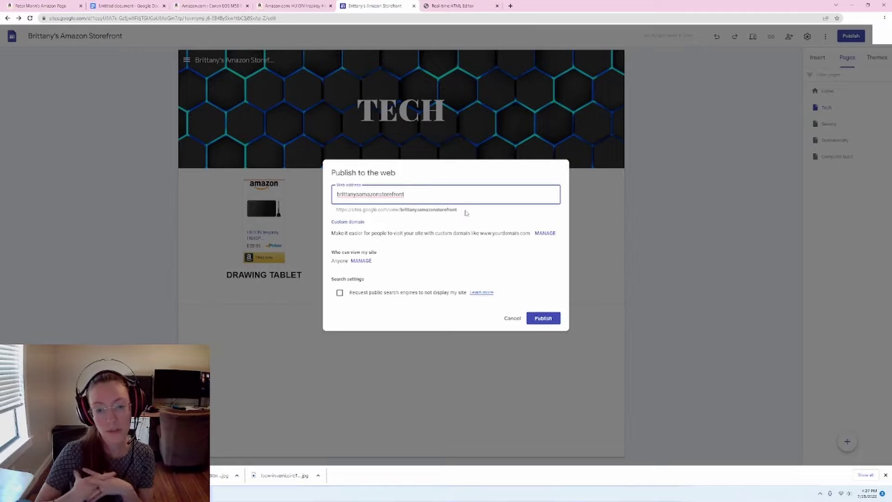
{"action": "left_click", "coordinate": [466, 213]}
{"action": "left_click_drag", "start_coordinate": [399, 209], "coordinate": [334, 210]}
{"action": "left_click", "coordinate": [461, 216]}
{"action": "left_click_drag", "start_coordinate": [469, 210], "coordinate": [400, 210]}
{"action": "left_click", "coordinate": [449, 215]}
{"action": "left_click_drag", "start_coordinate": [458, 210], "coordinate": [336, 215]}
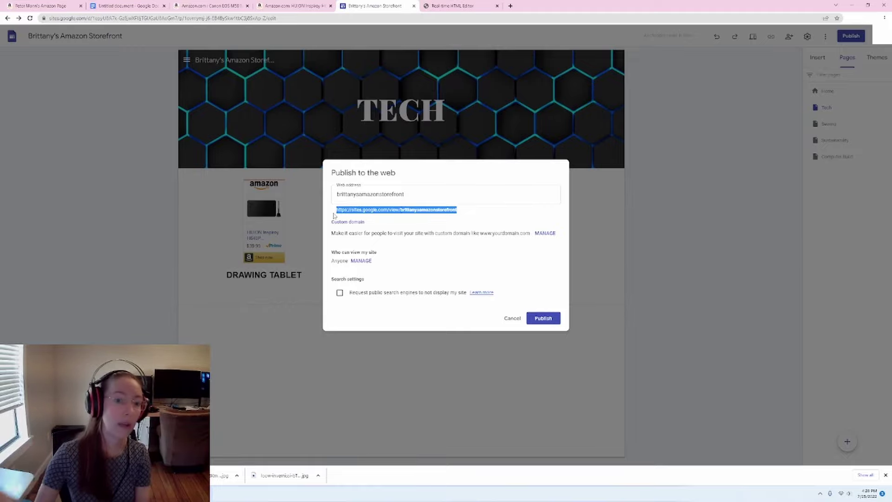
{"action": "left_click", "coordinate": [543, 319]}
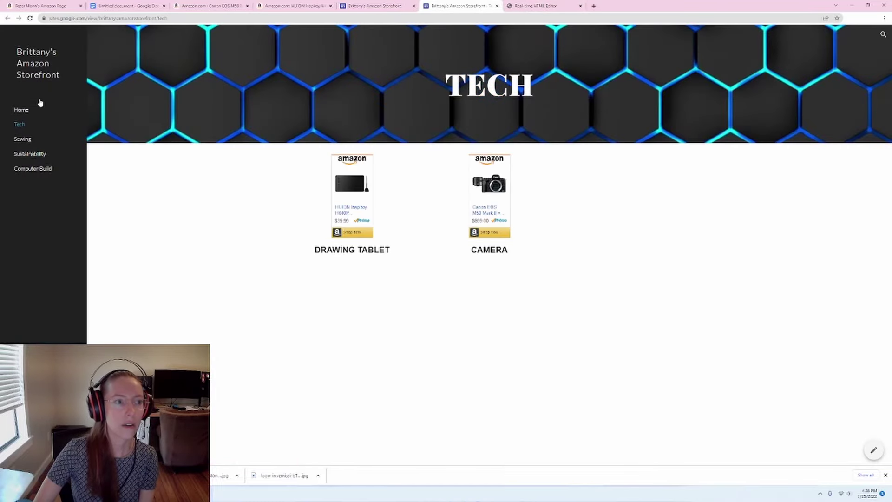
Open the published site's Home page and check its web address in the address bar.
{"action": "left_click", "coordinate": [22, 110]}
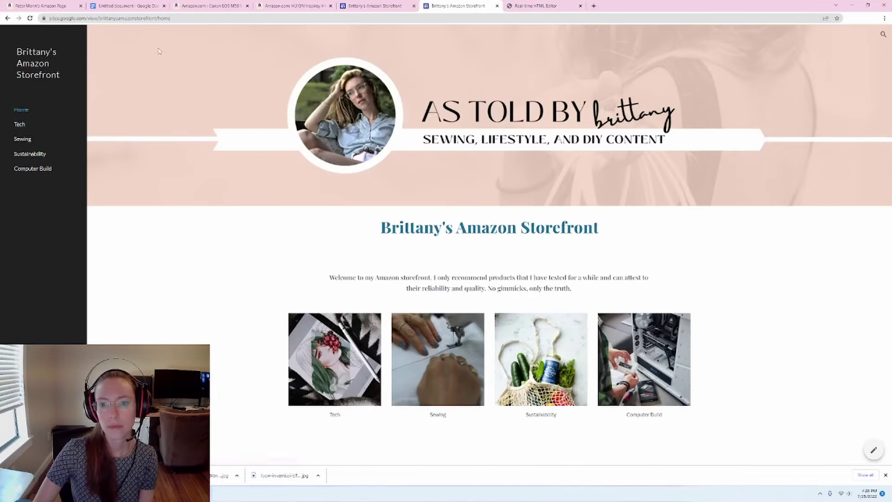
{"action": "left_click", "coordinate": [183, 17]}
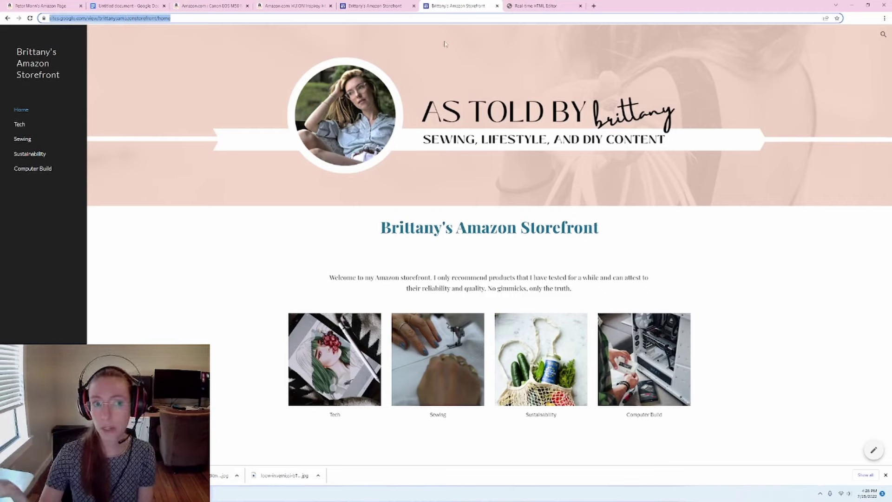
{"action": "left_click", "coordinate": [873, 407]}
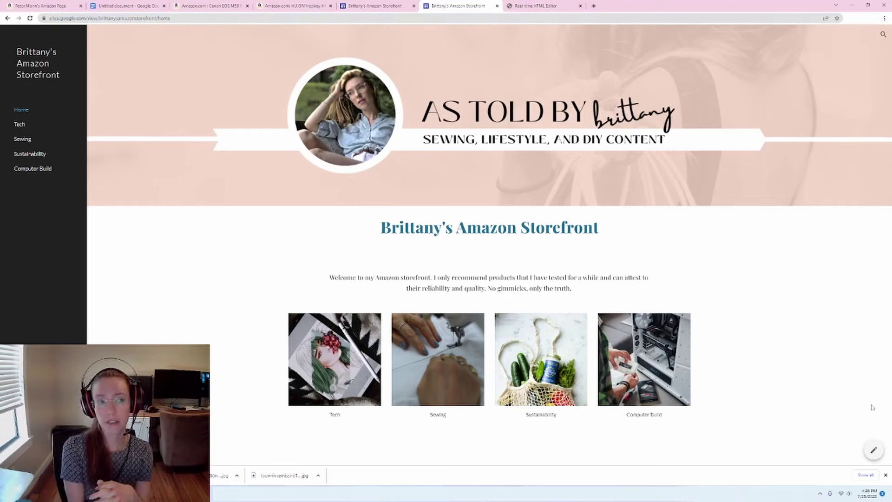